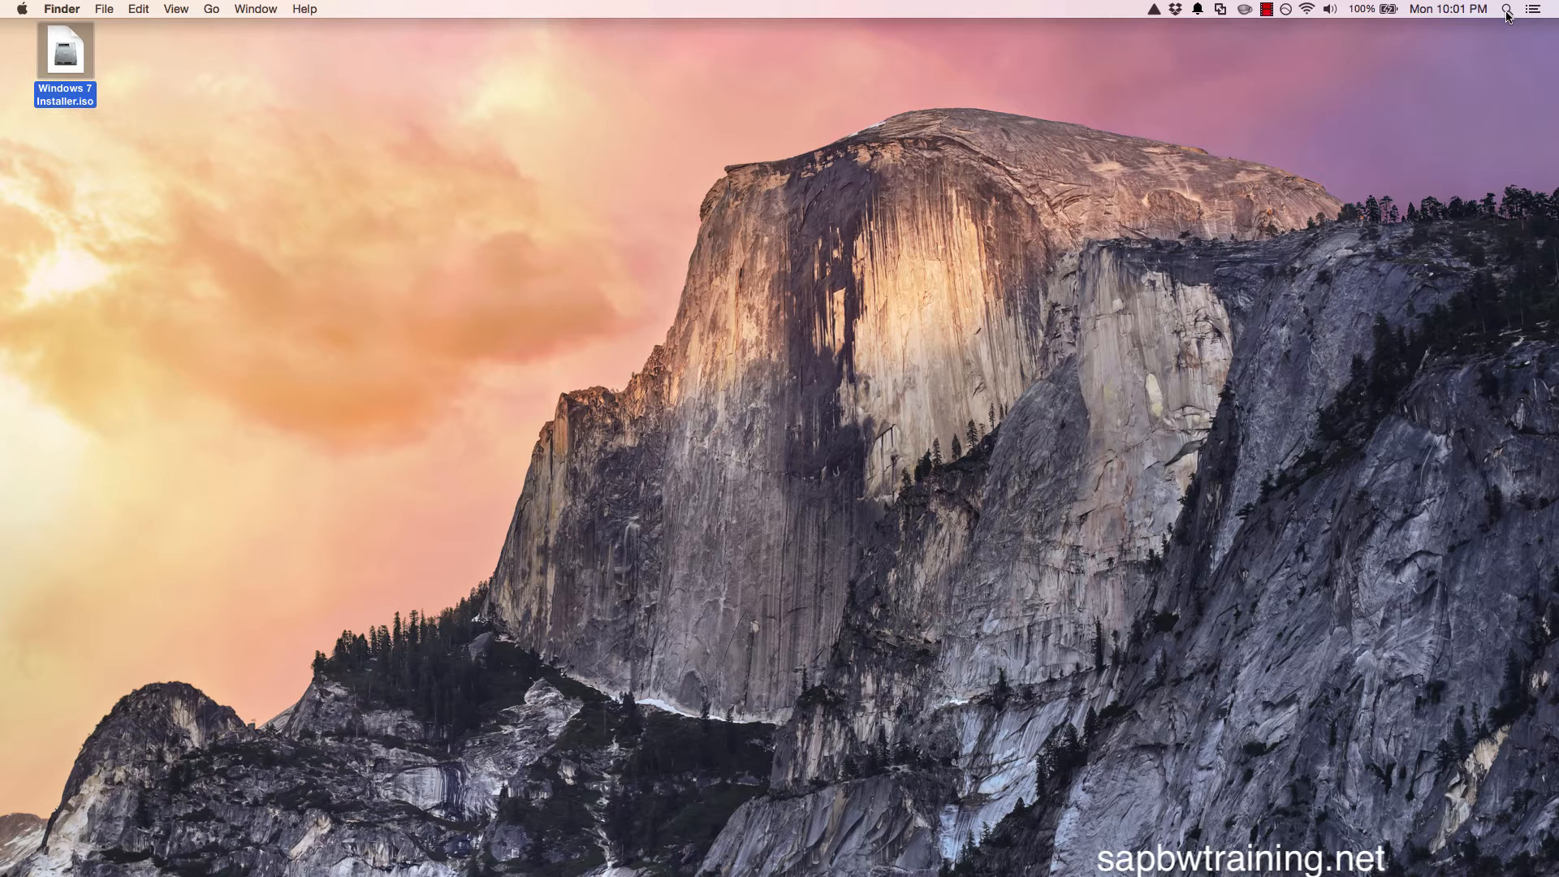
Step: Launch VMware Fusion from Spotlight and begin a disc-image install using Windows 7 Installer.iso
click(1509, 16)
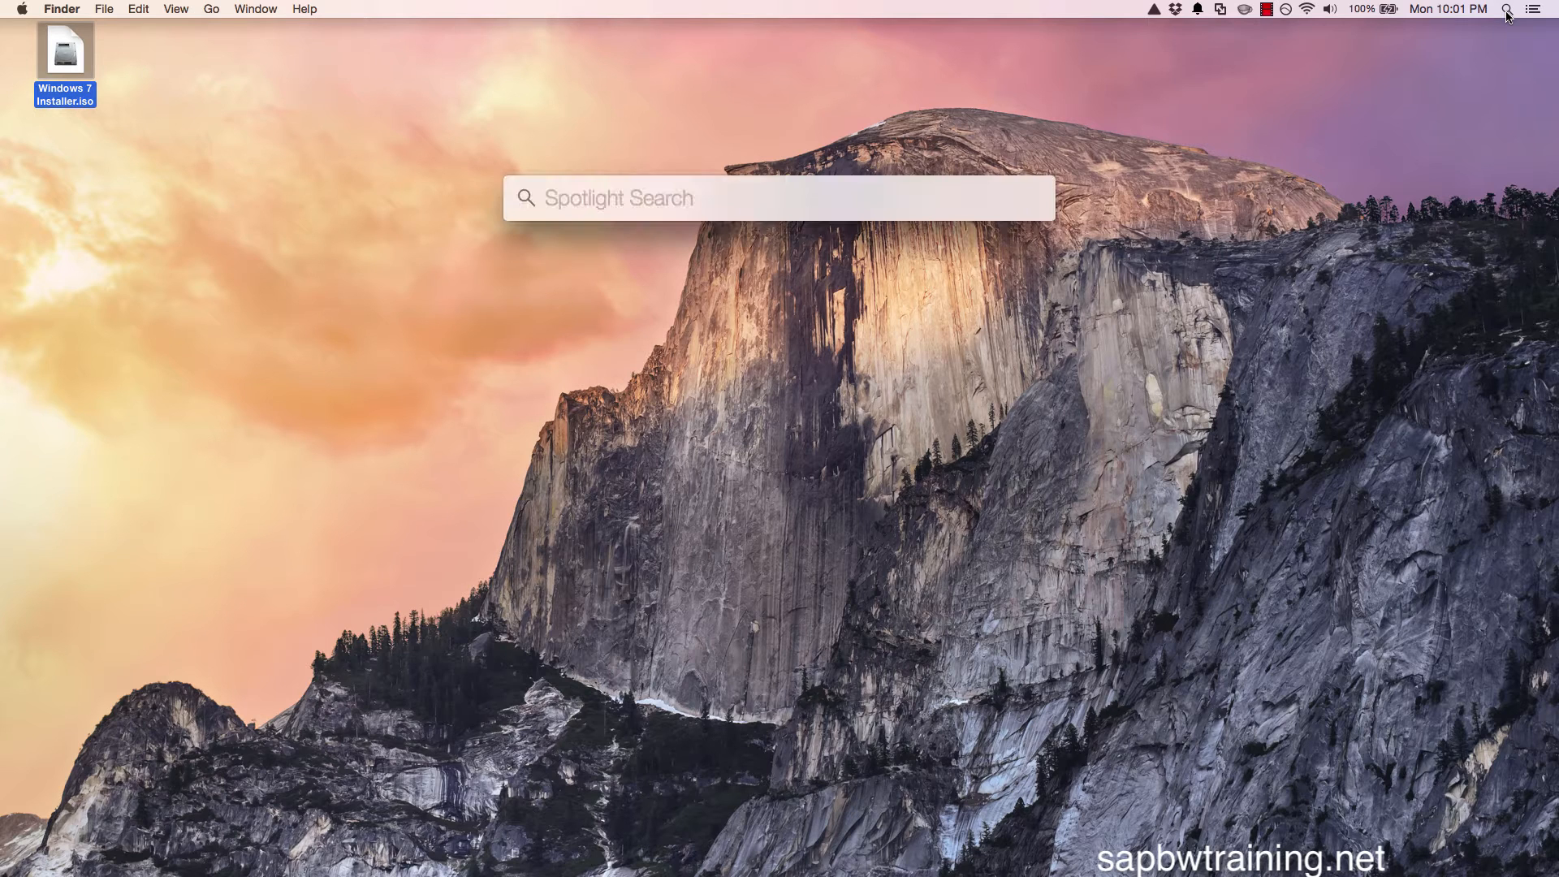
text(vmware)
key(Return)
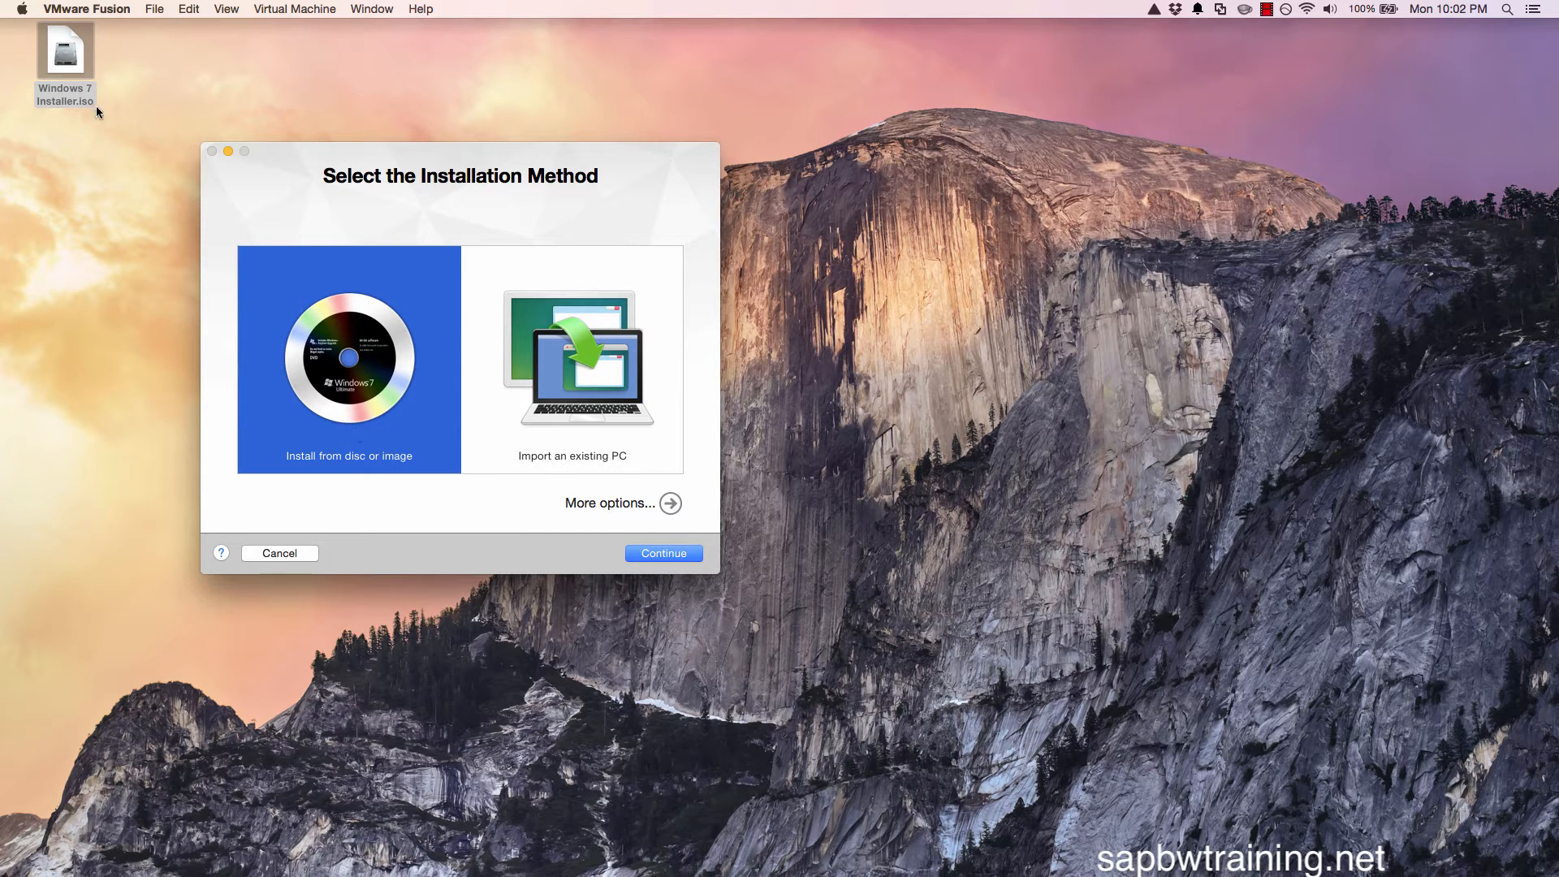
double_click(344, 403)
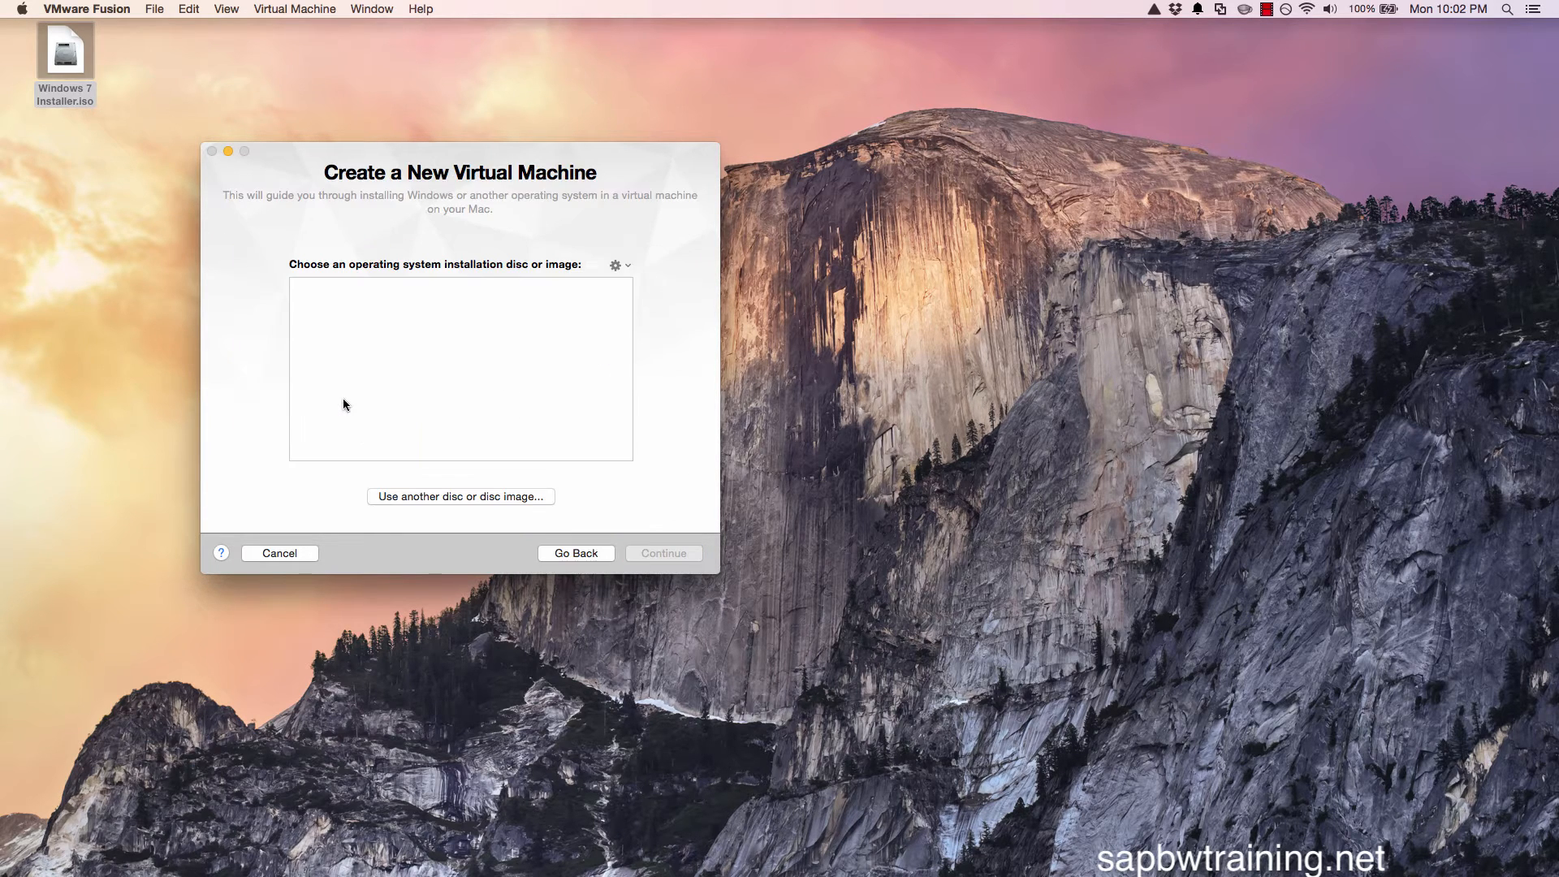
click(418, 497)
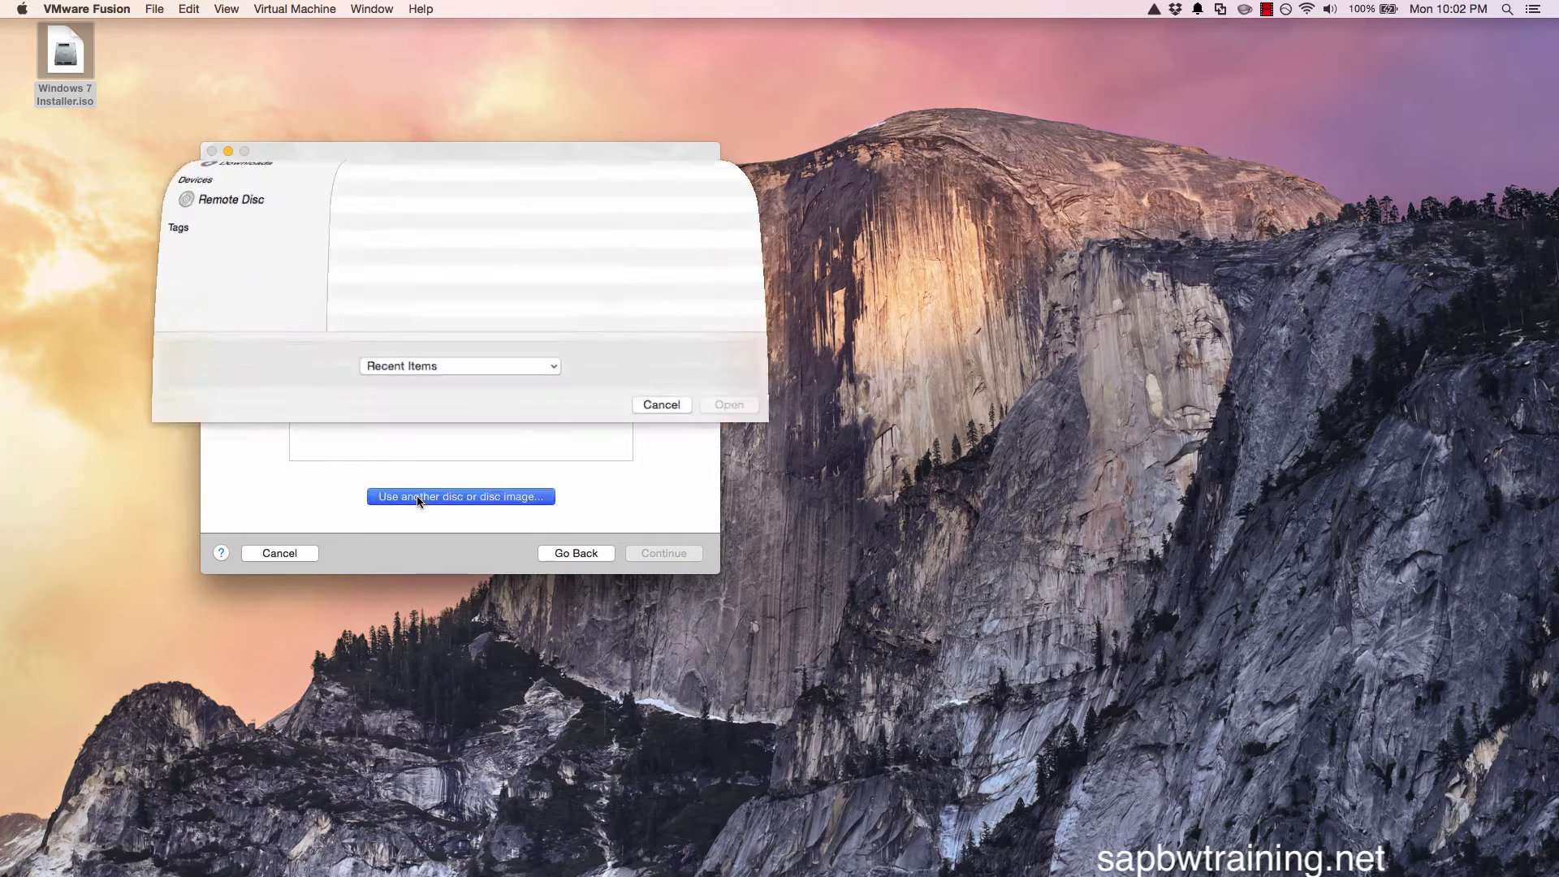
double_click(393, 269)
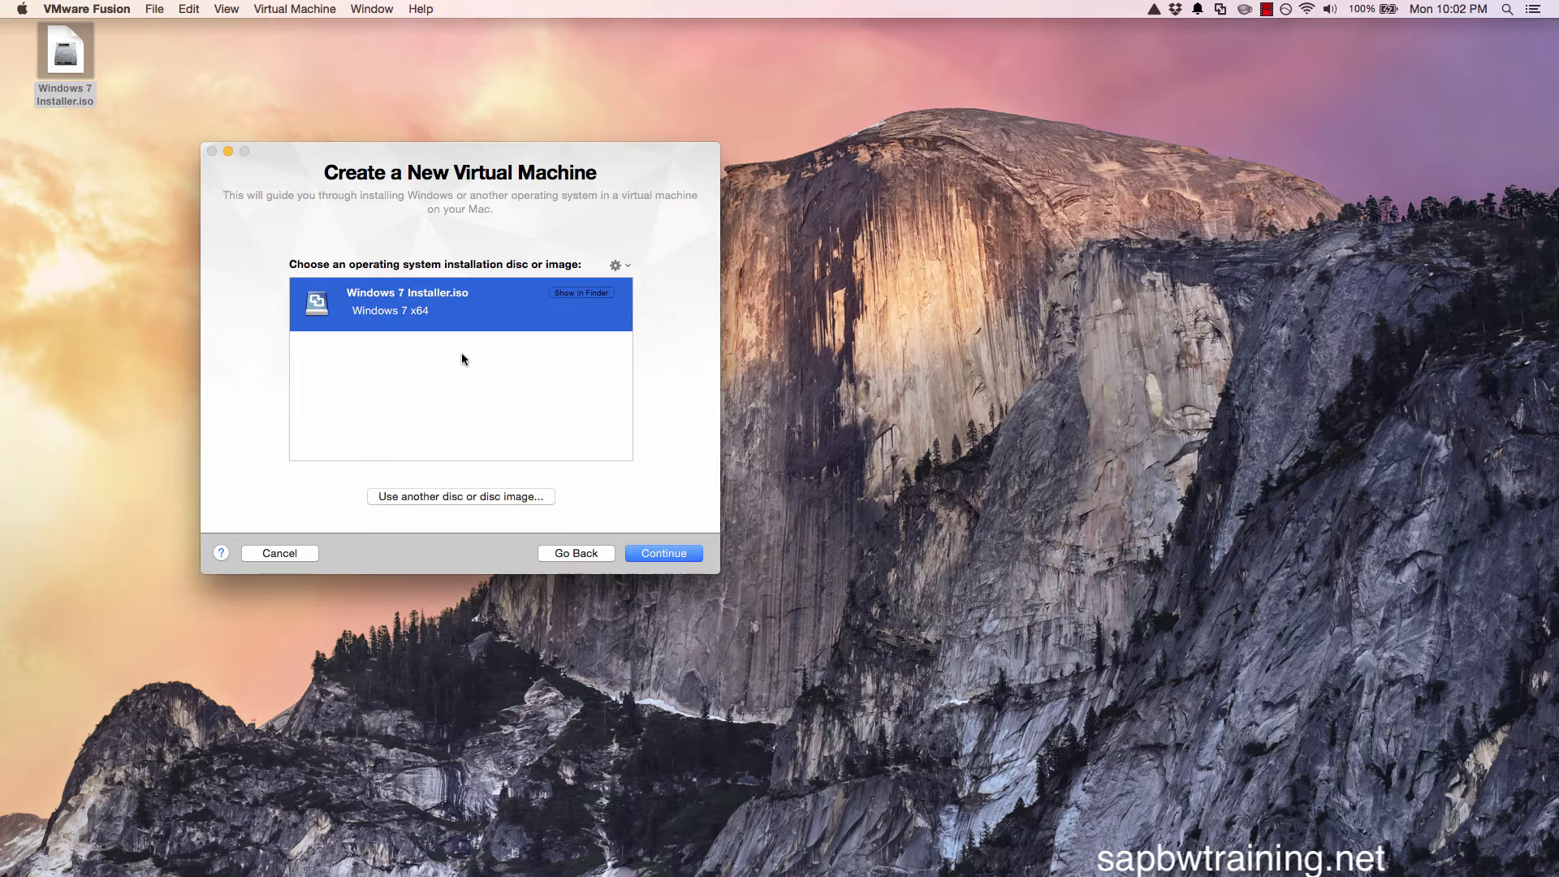
Step: Fill Easy Install with account name Rob, a confirmed password, and the Windows 7 Professional edition
click(672, 552)
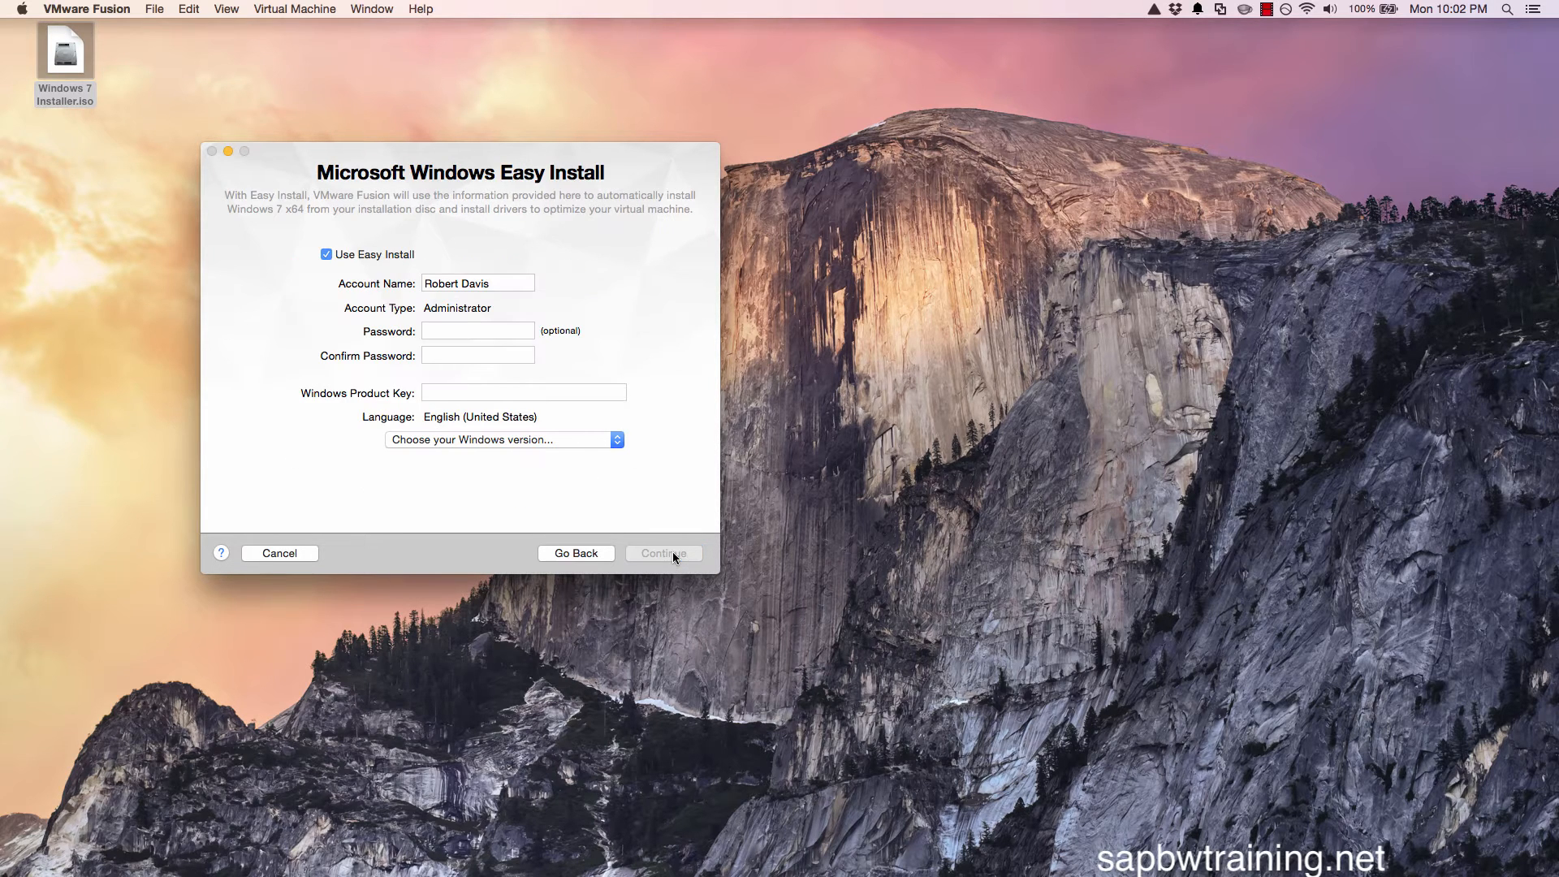
drag(508, 284, 384, 265)
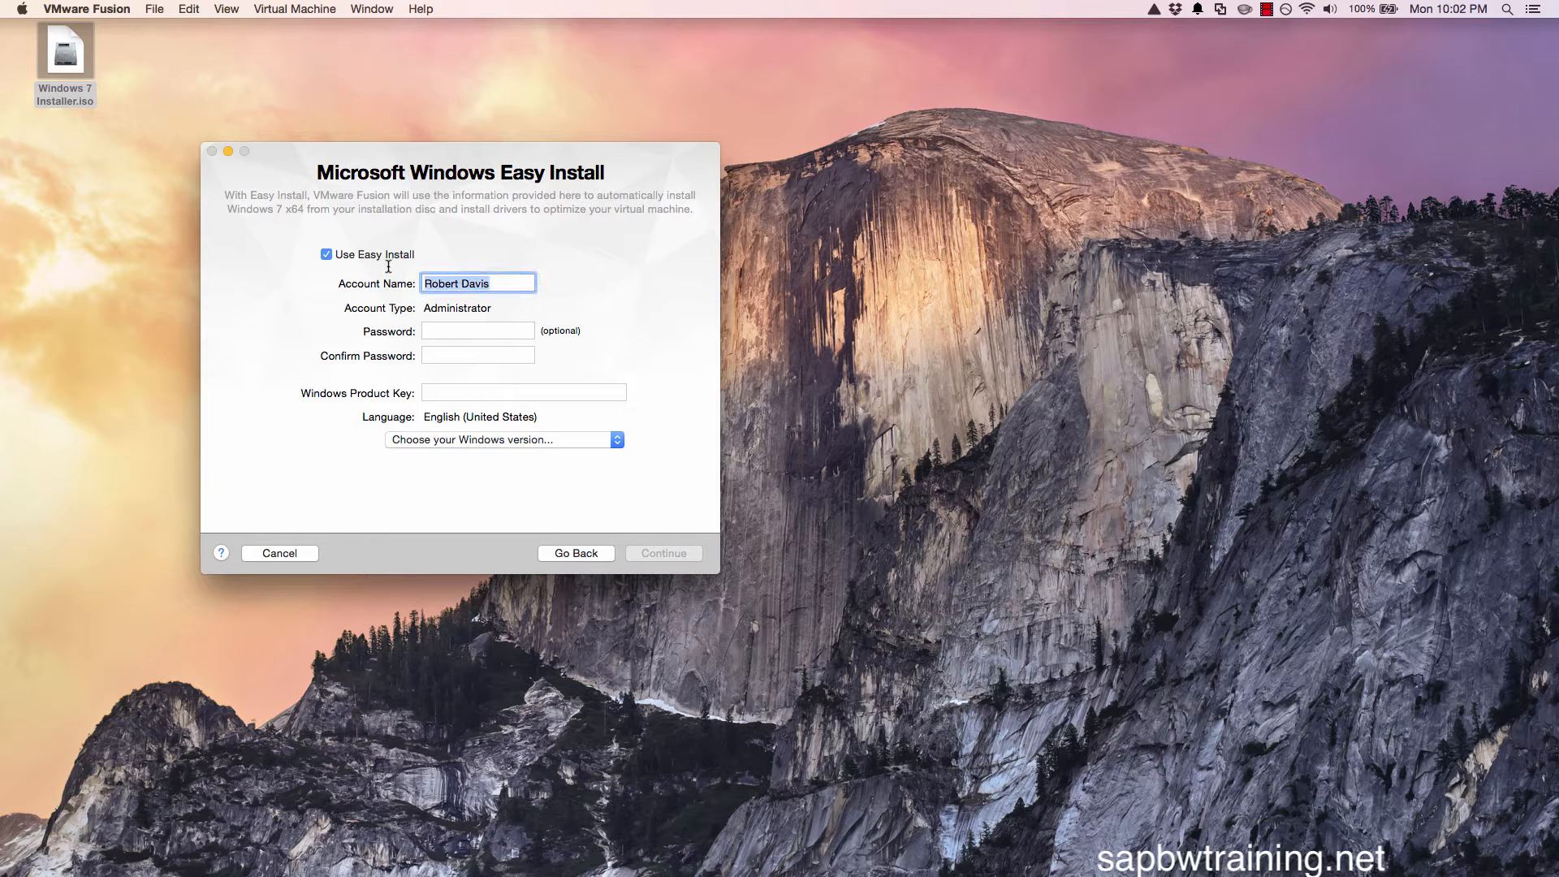
key(Tab)
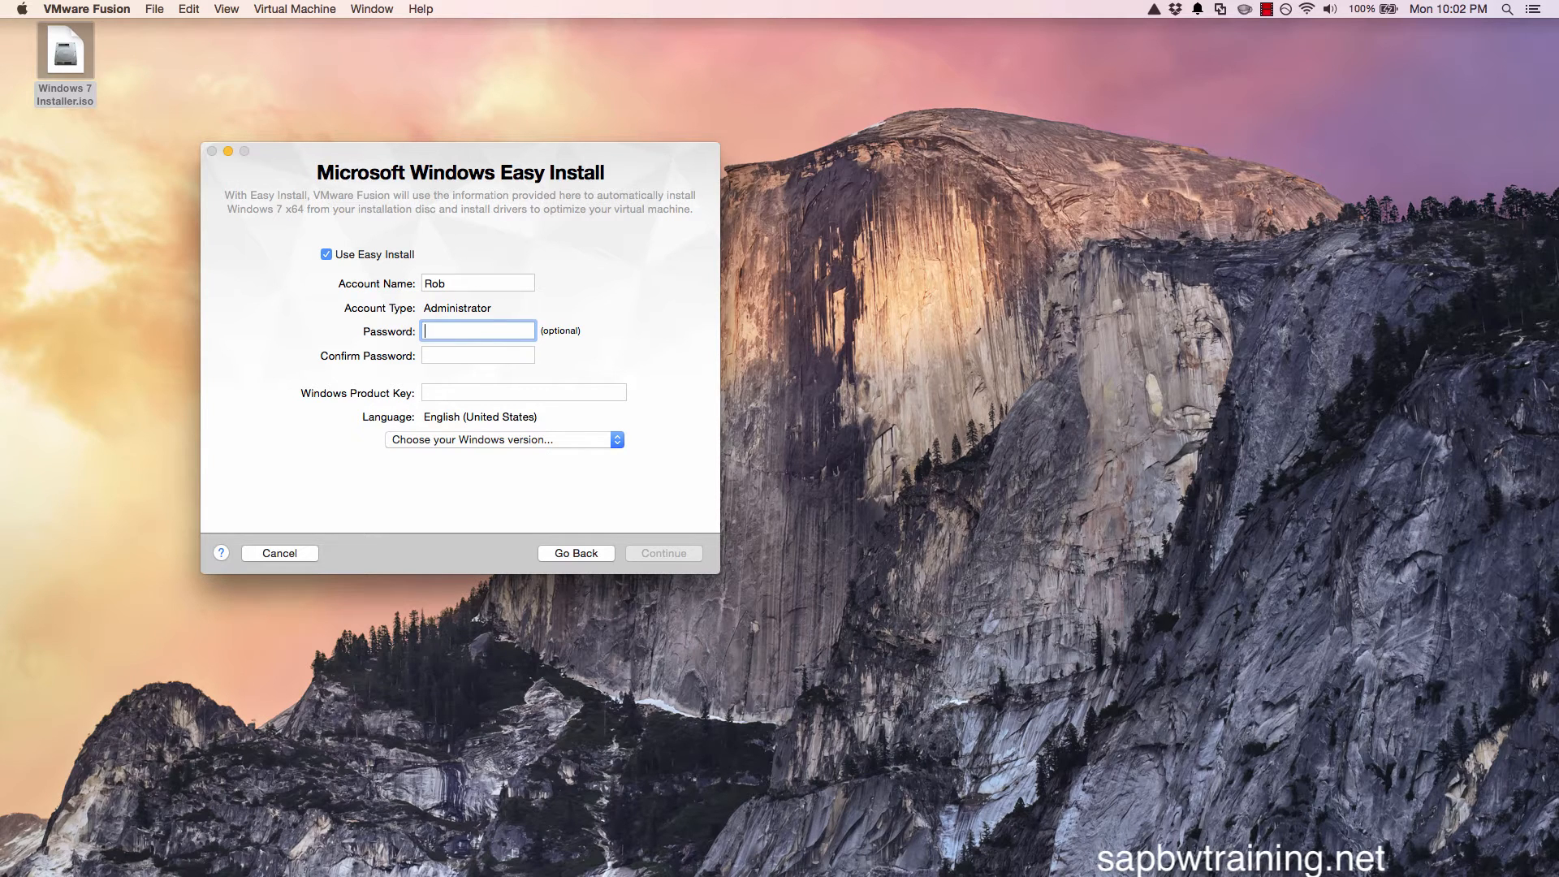
key(Tab)
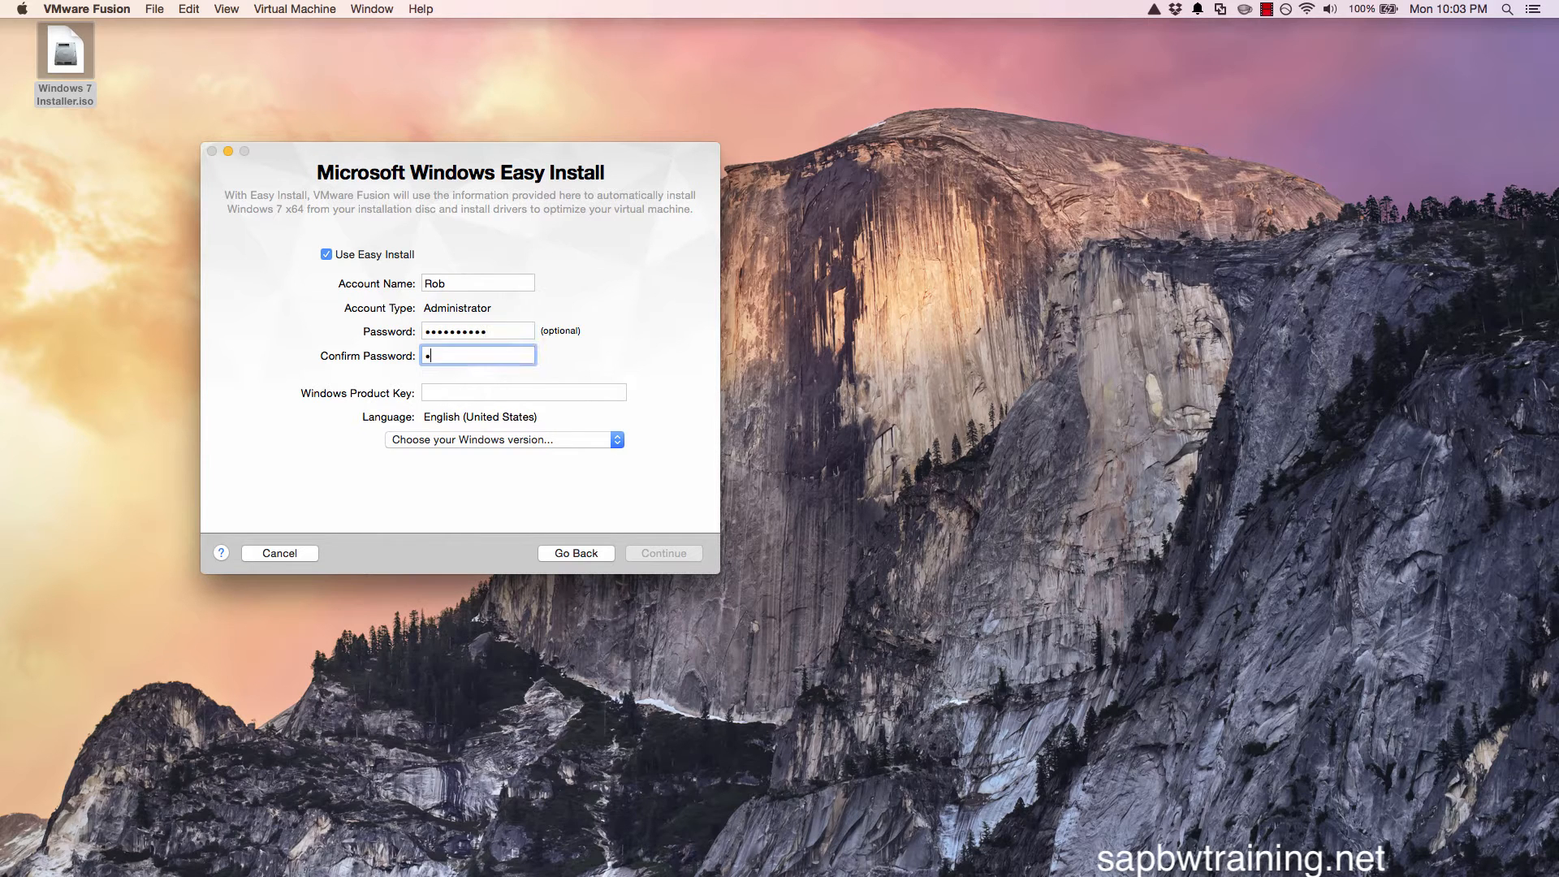
click(512, 440)
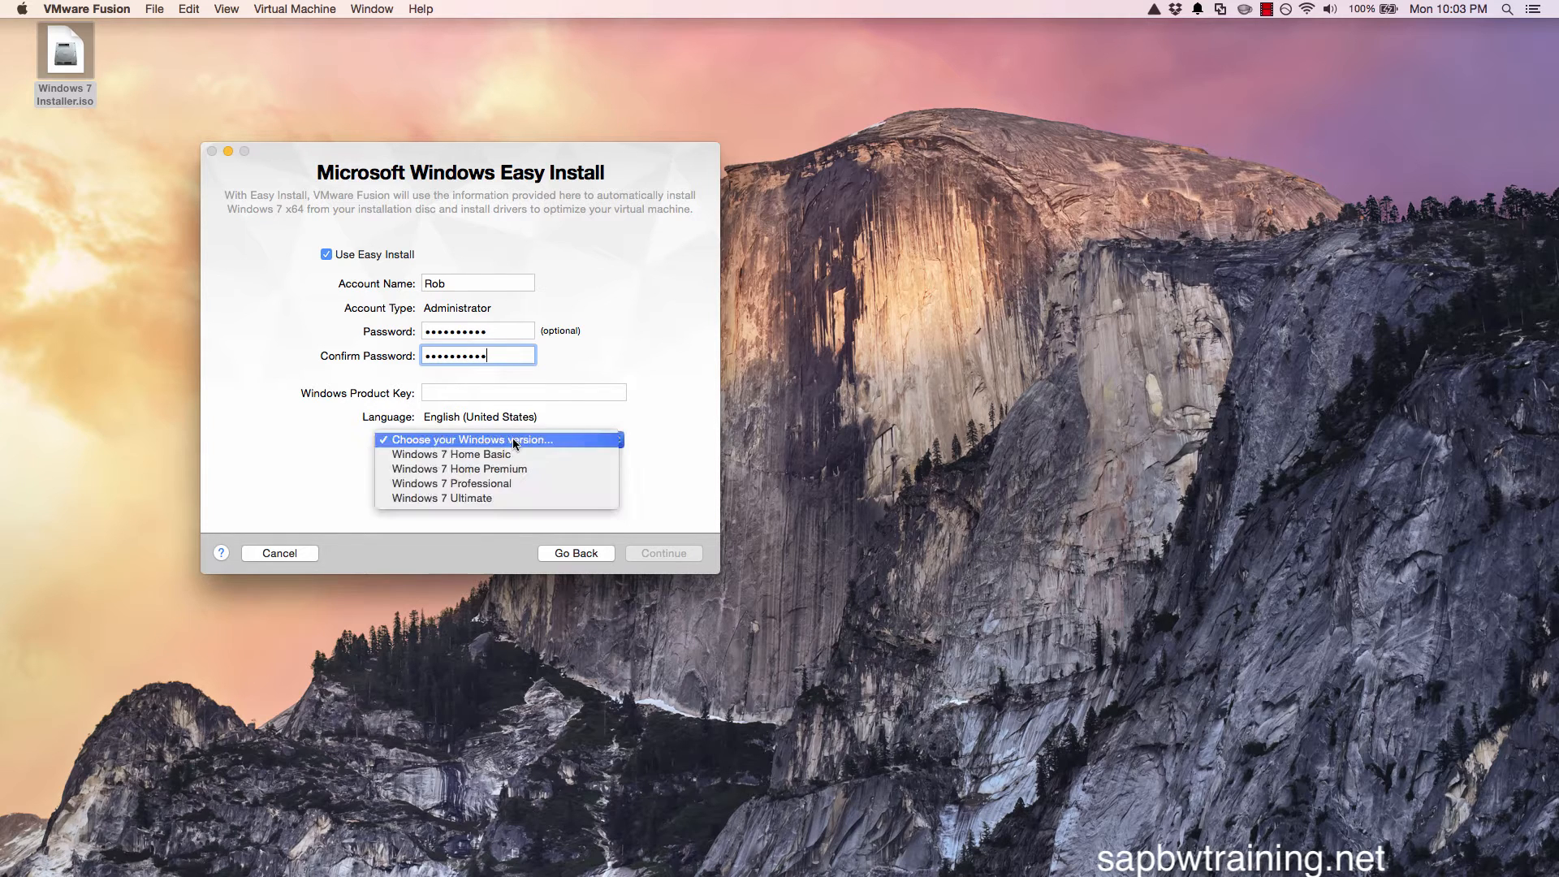
click(500, 484)
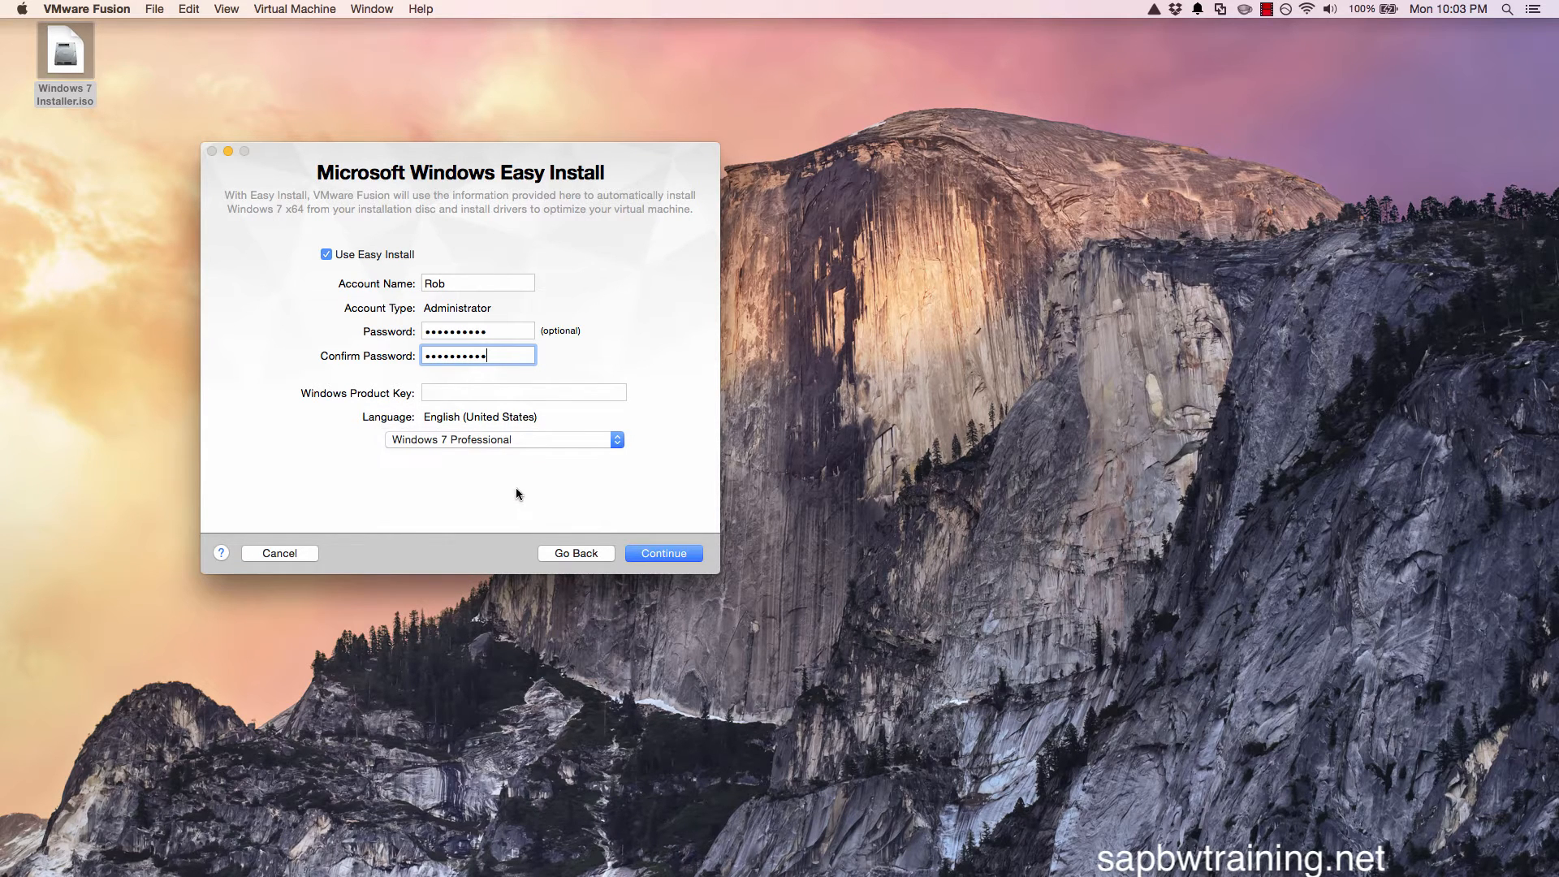
Step: Continue without a product key, choose More Isolated integration, and reach the finish summary
click(659, 552)
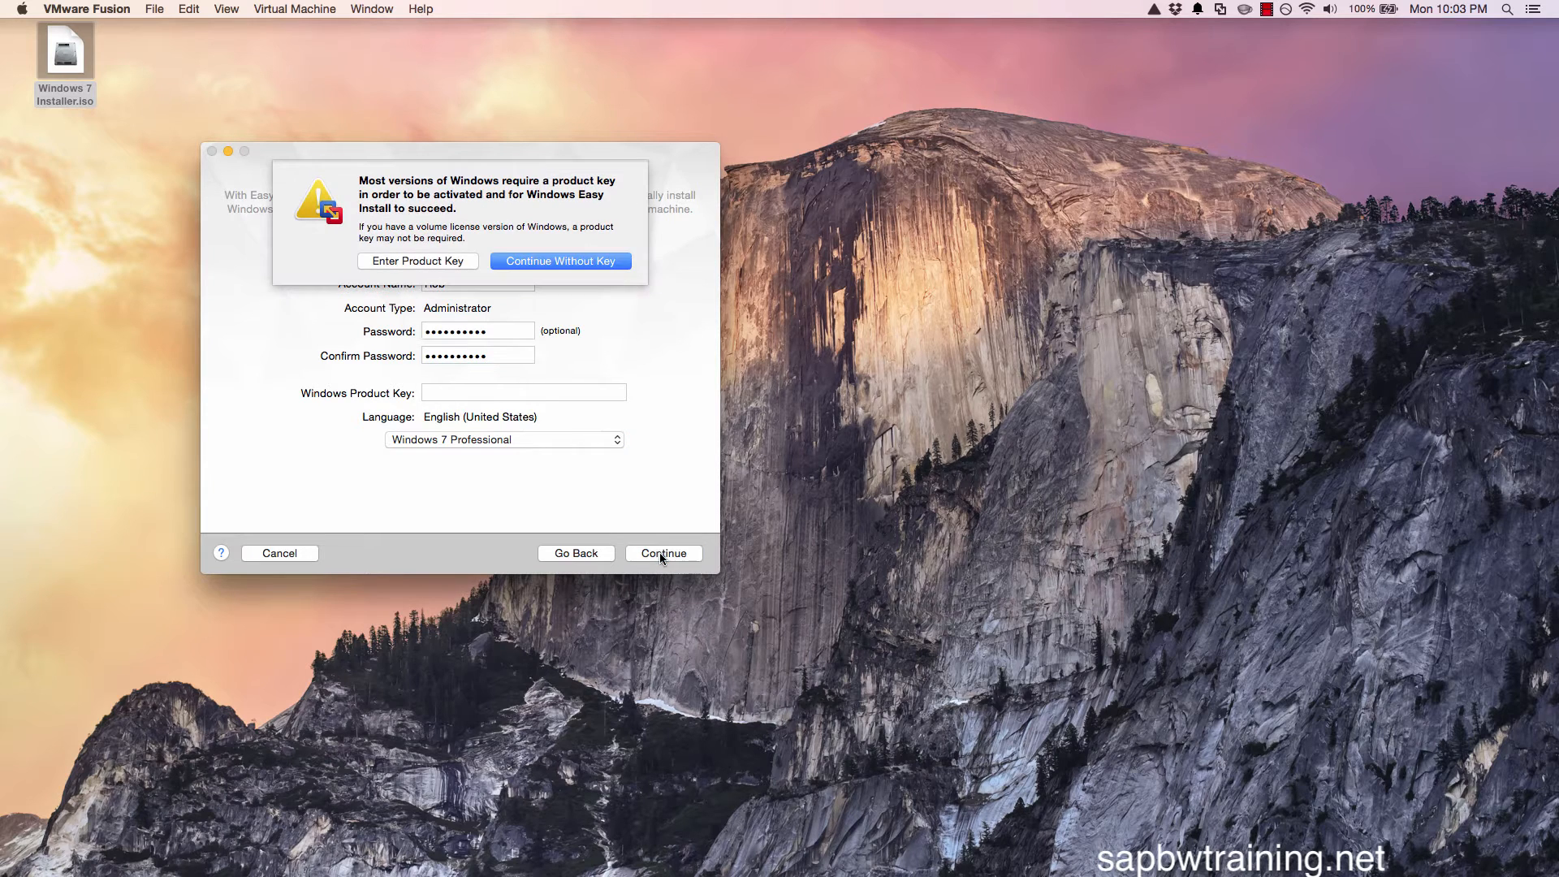
click(526, 264)
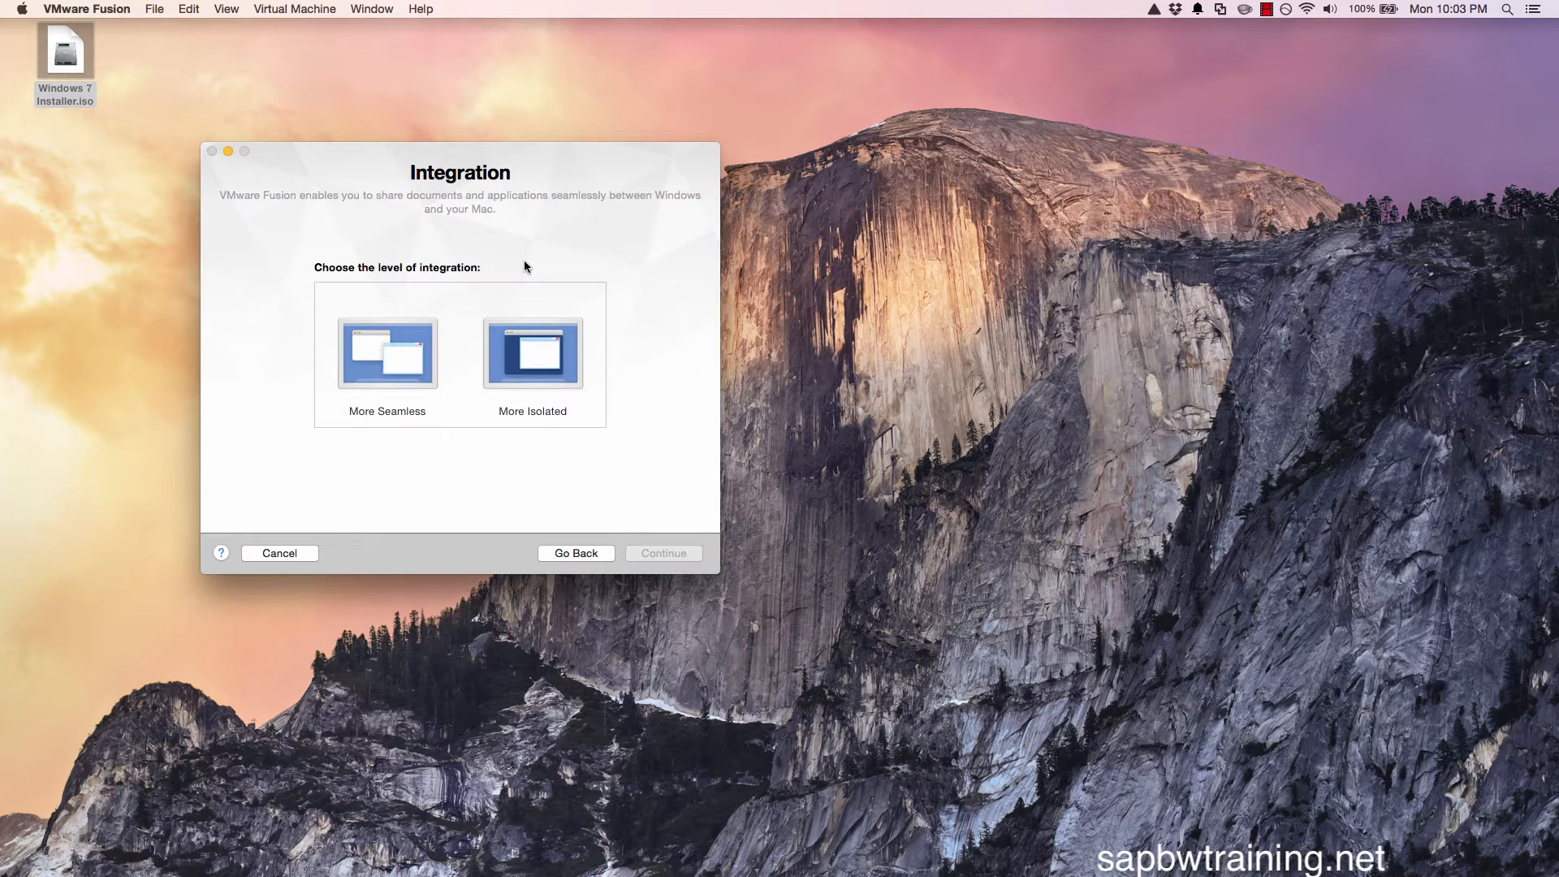
click(522, 385)
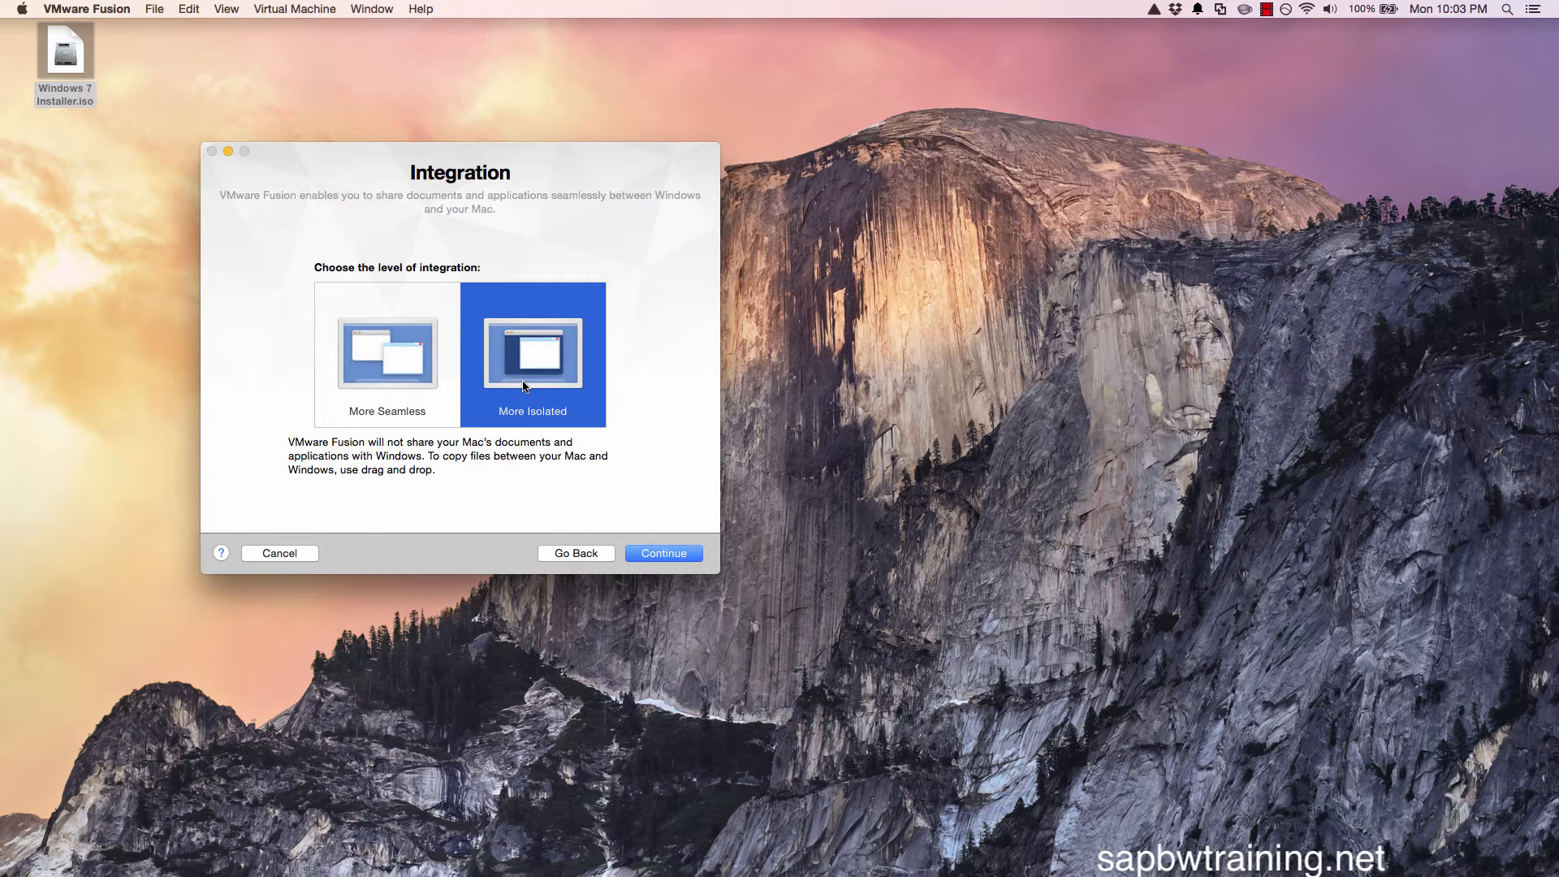
click(645, 555)
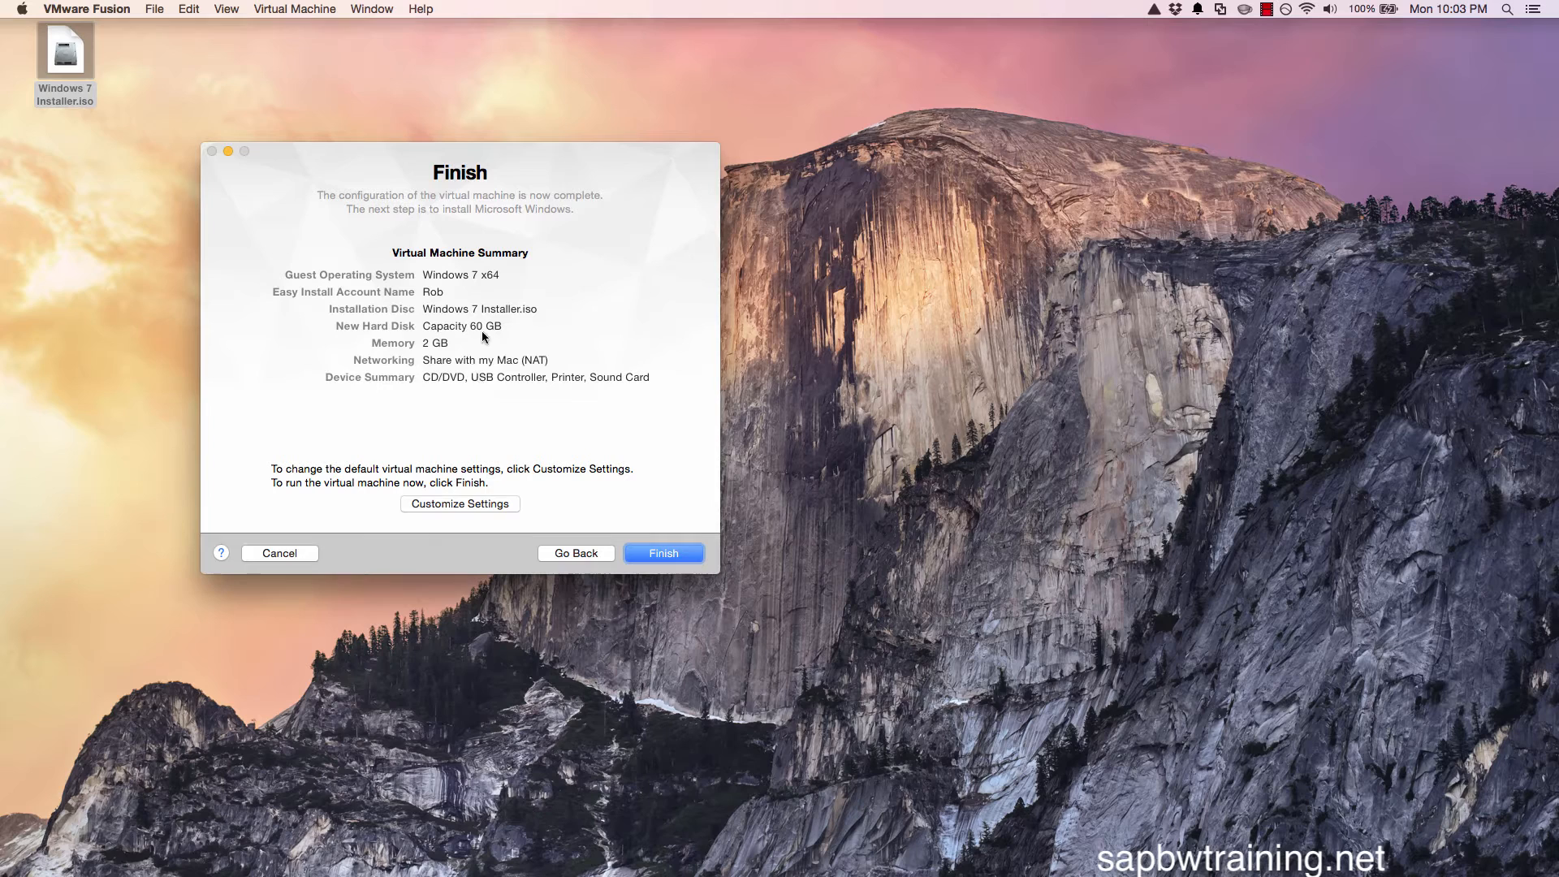
Step: Save Windows 7 x64 to the Desktop via Customize Settings and apply an 80 GB Hard Disk (SCSI) size
click(464, 506)
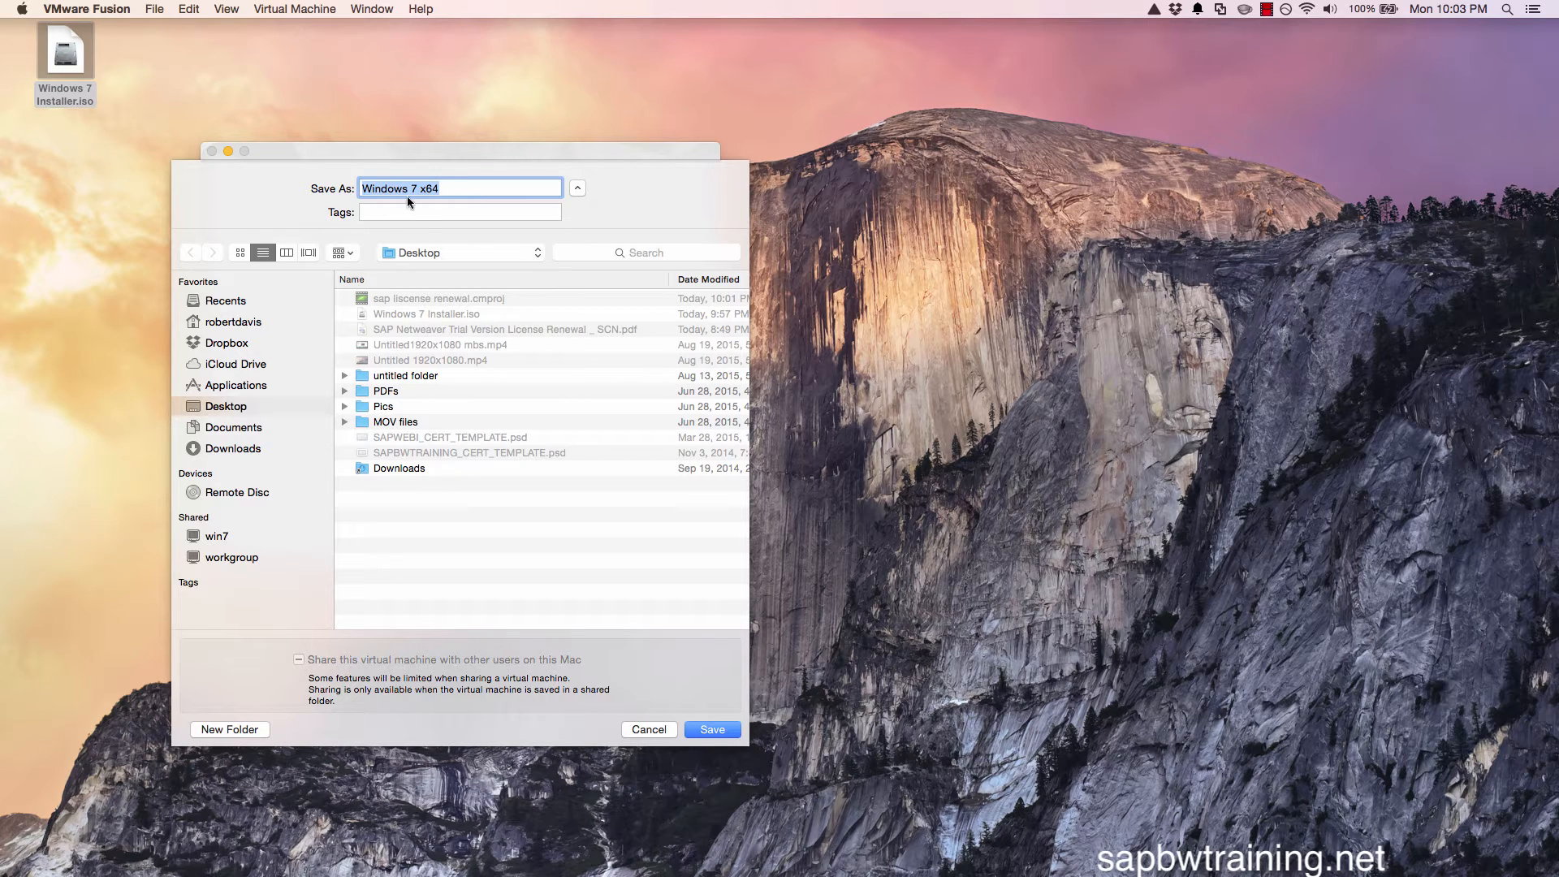
click(711, 730)
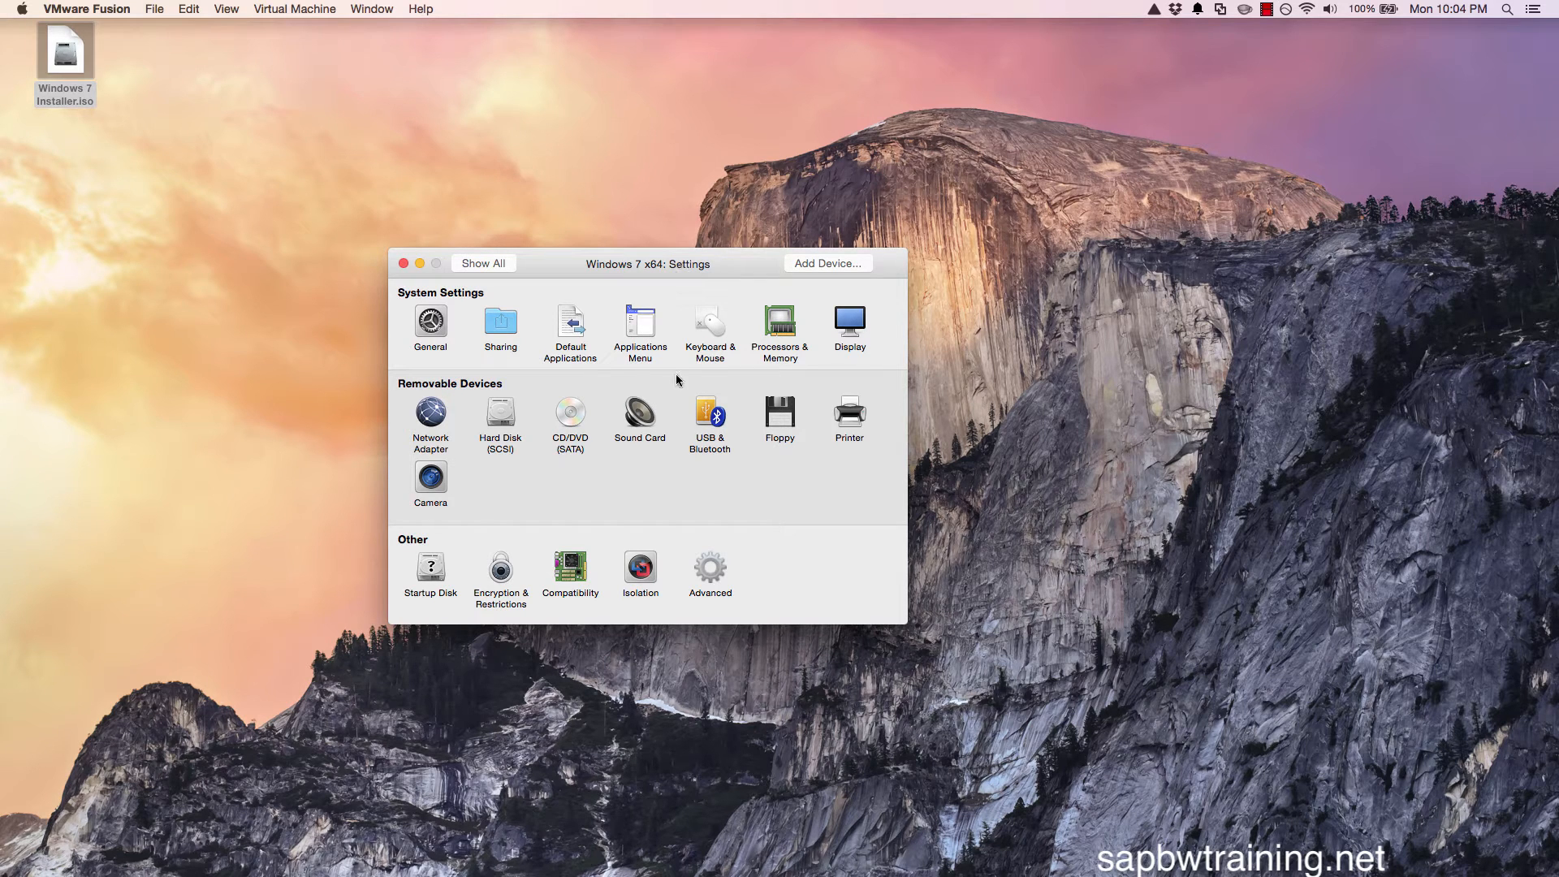
click(501, 415)
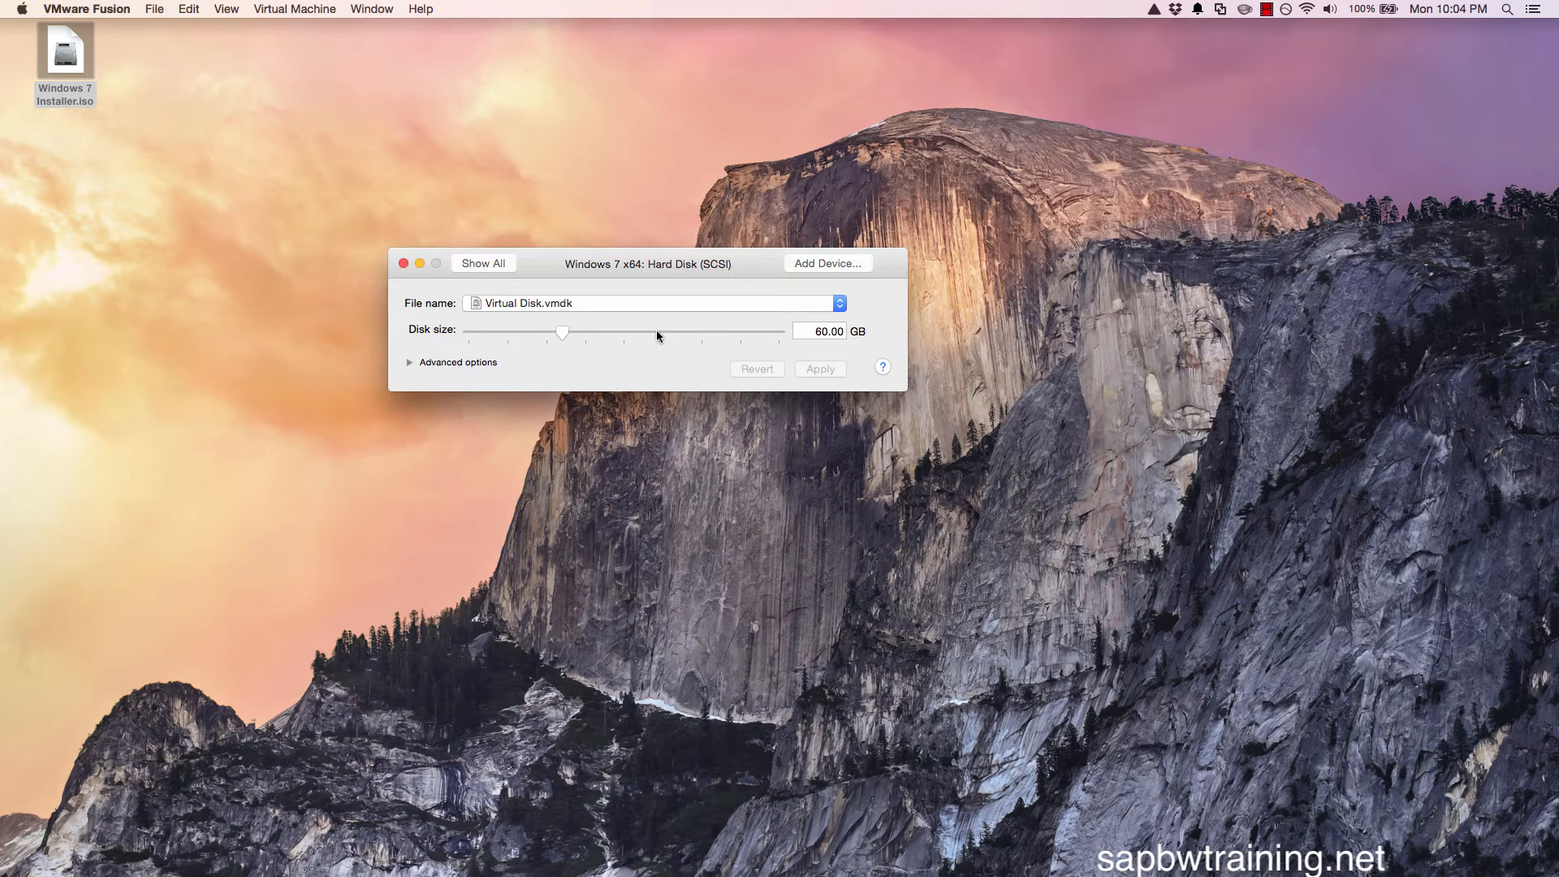
double_click(824, 331)
text(8)
click(823, 369)
click(403, 263)
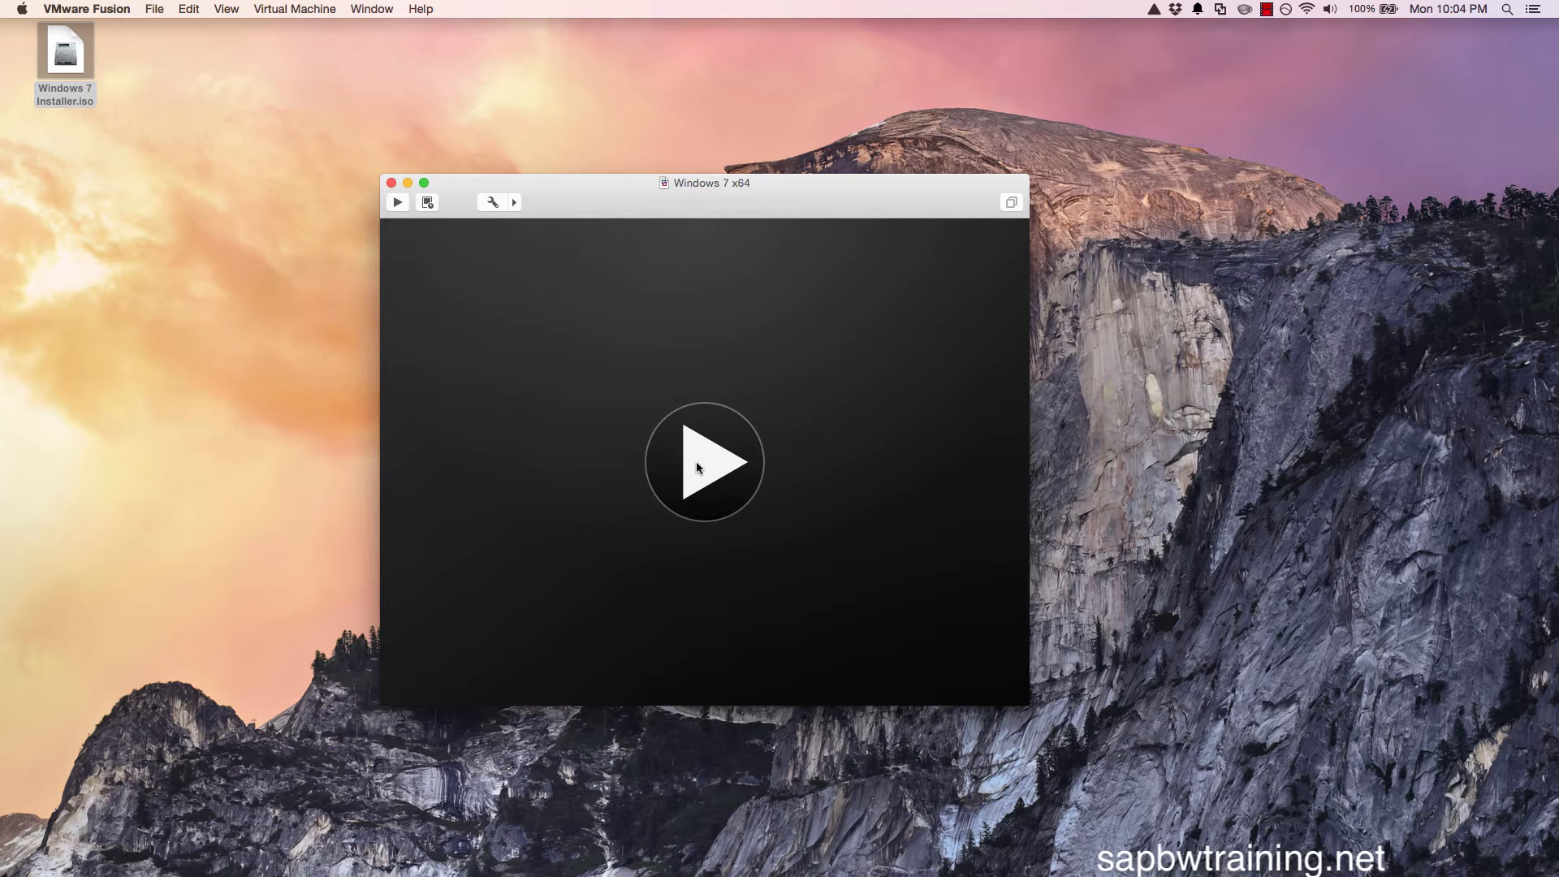
Step: Power on the Windows 7 x64 VM in full screen so Windows and VMware Tools install
click(697, 467)
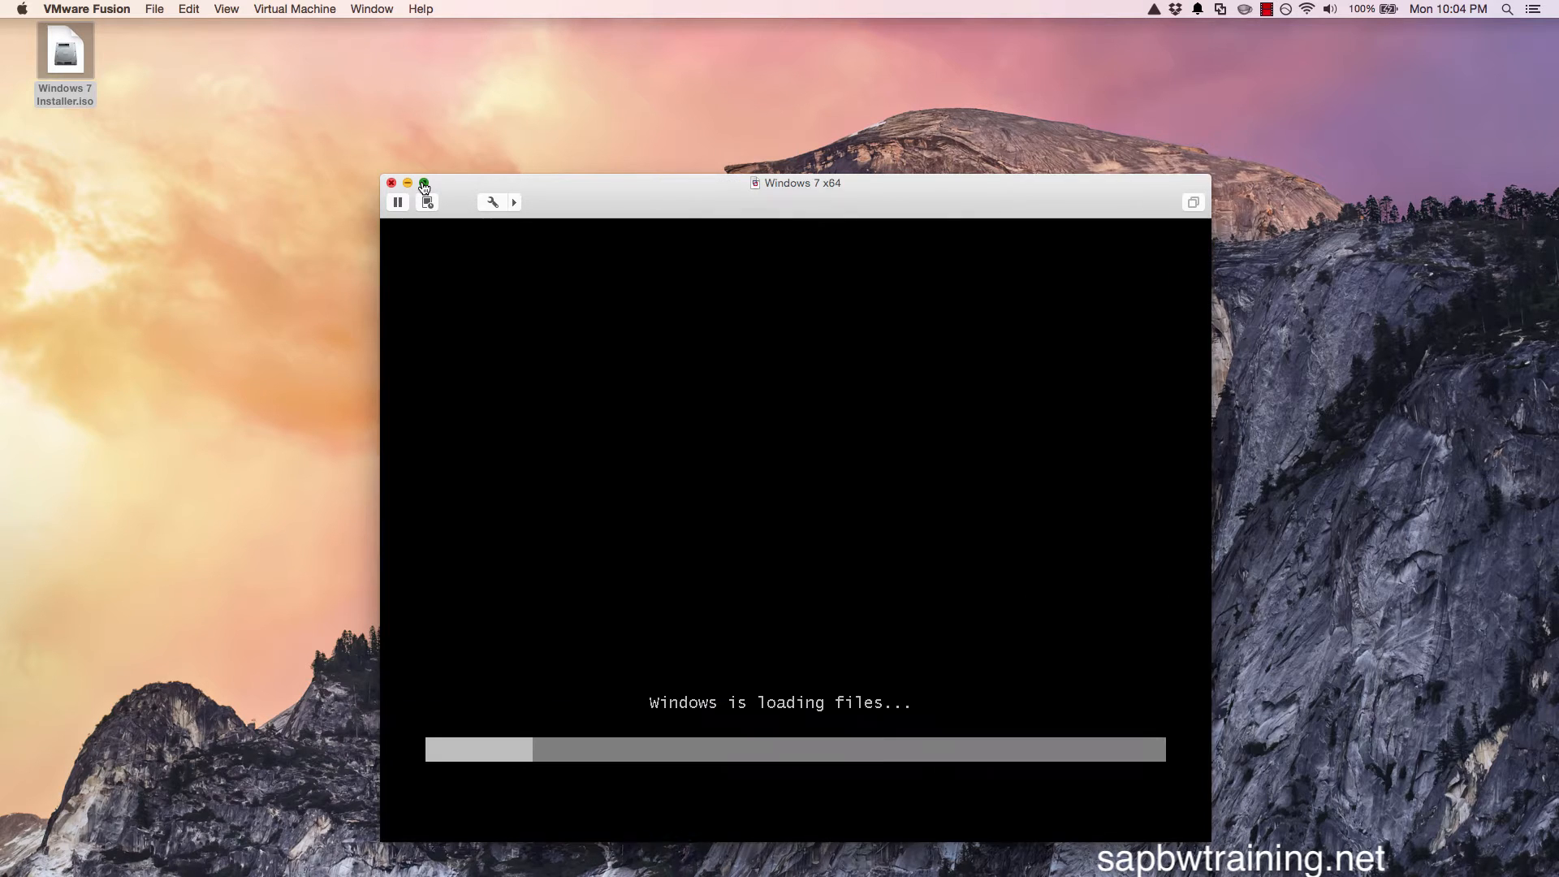
click(424, 185)
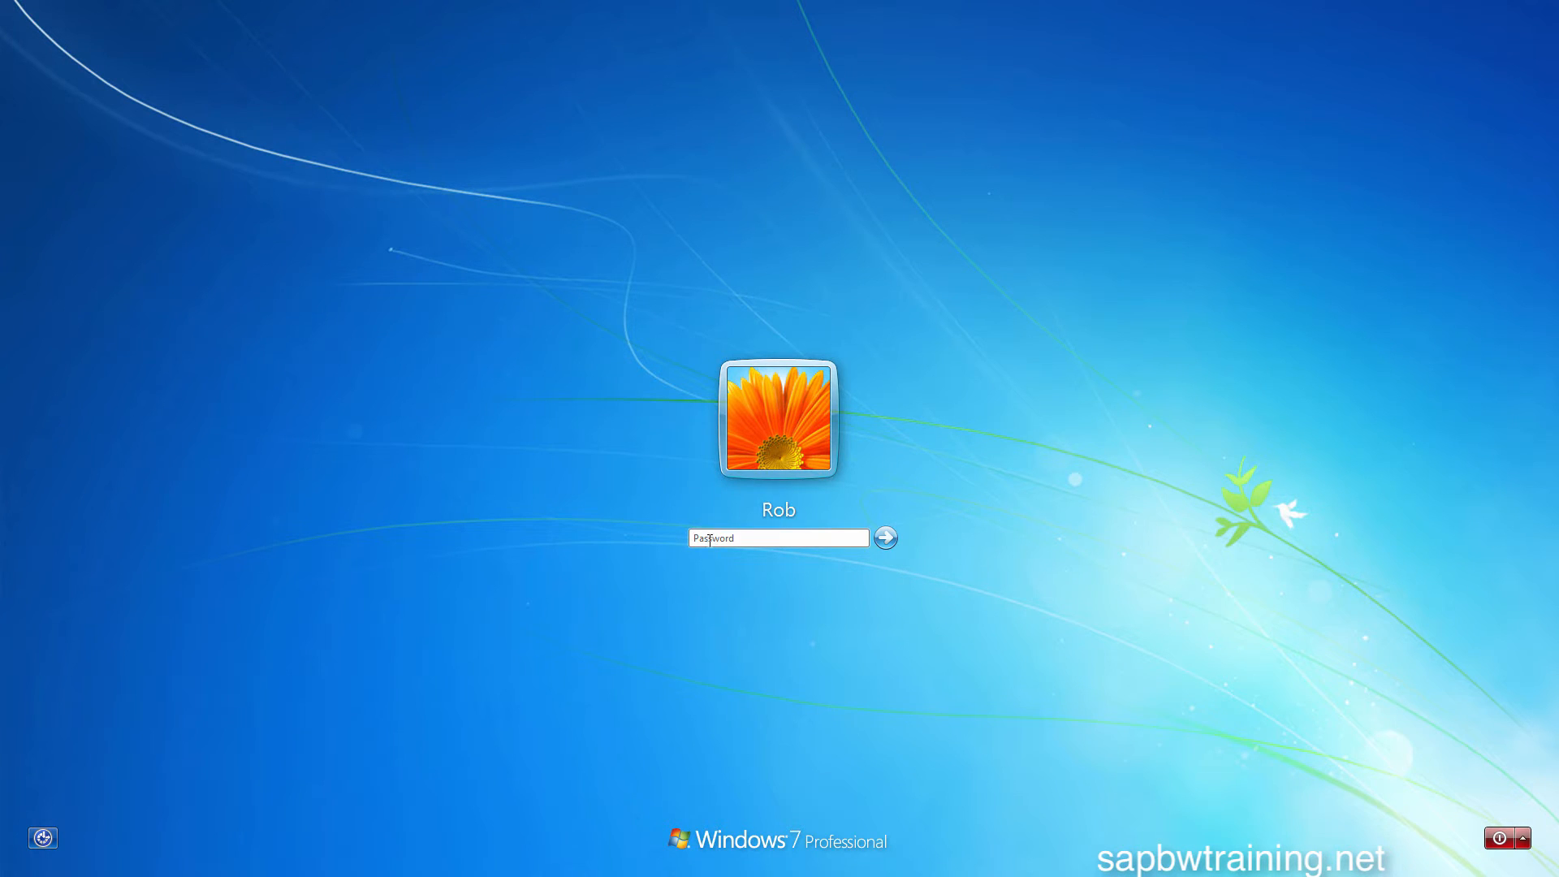
text(*******)
text(**)
Step: Sign in as Rob with the account password to reach the Windows 7 desktop
key(Return)
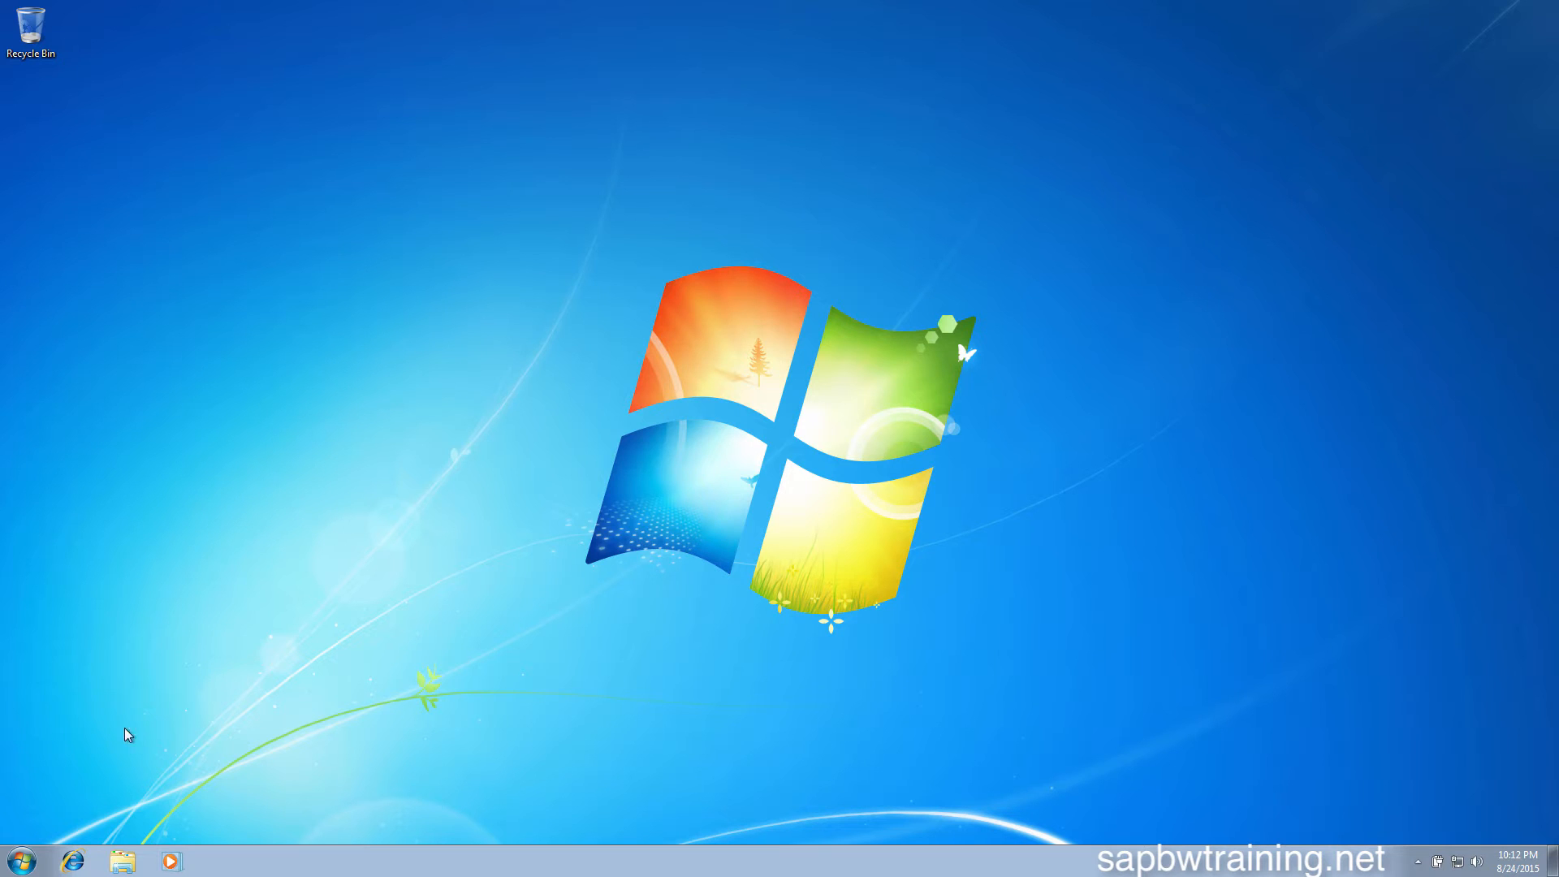
Step: Bring up Windows Update from the Start menu, review its status, and return to the desktop
click(27, 866)
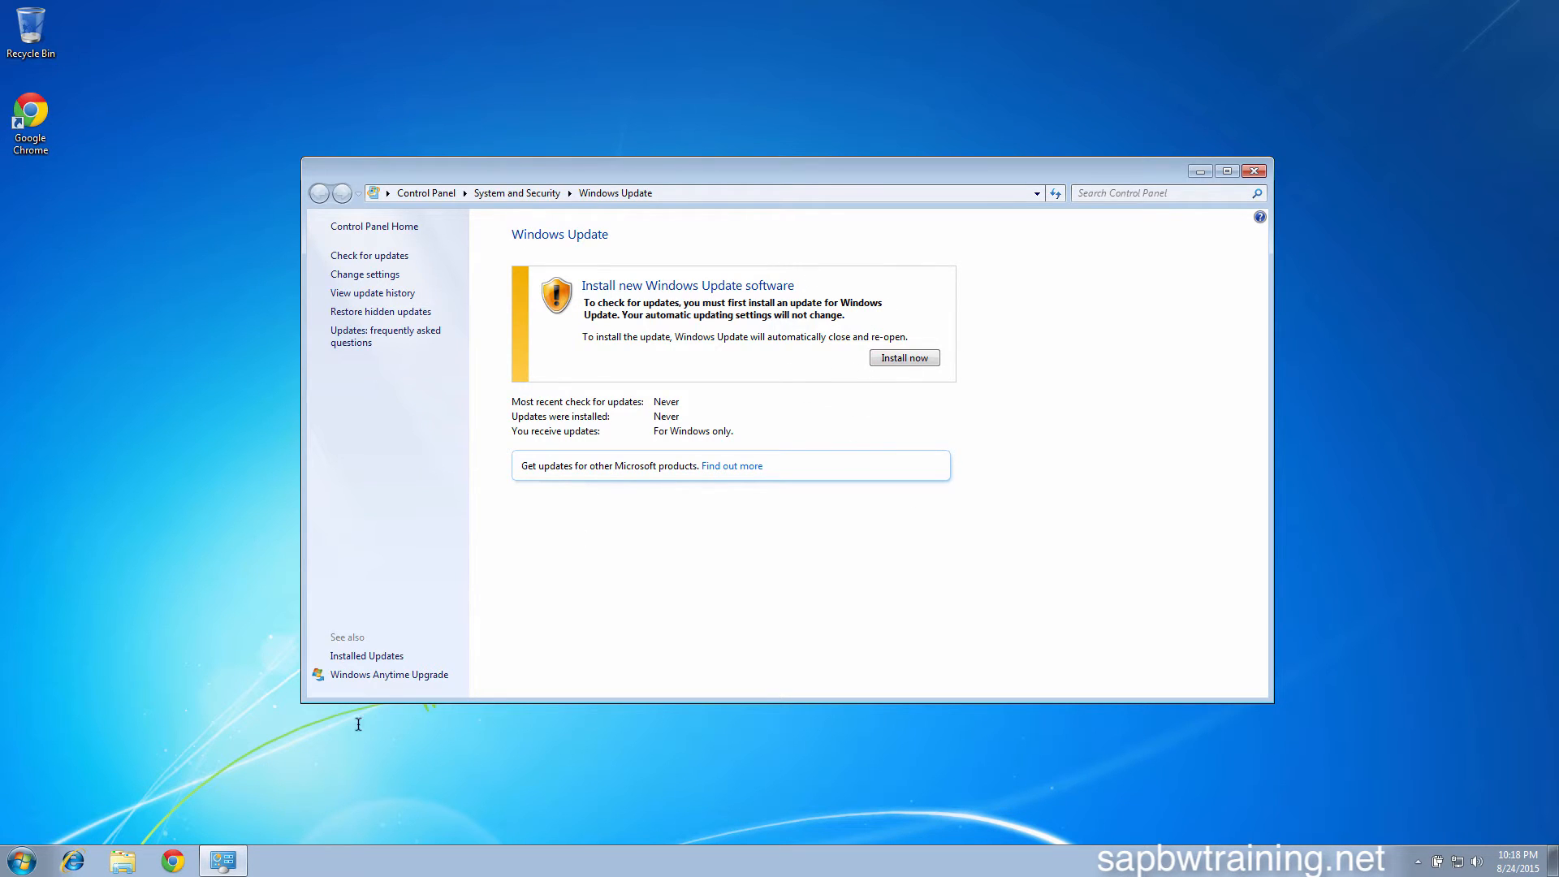
click(24, 860)
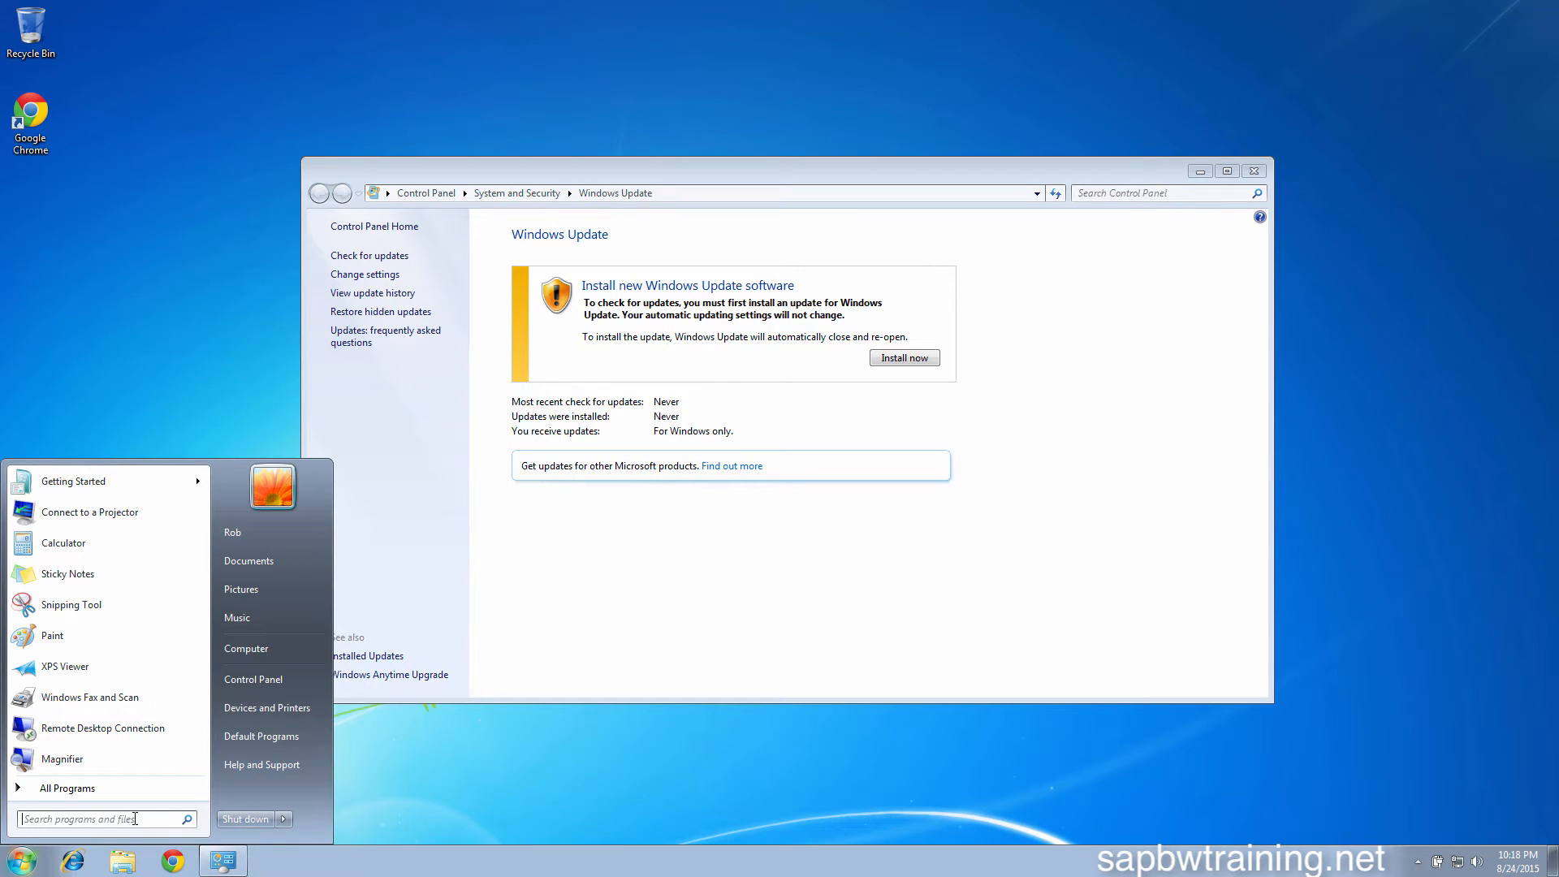
text(update)
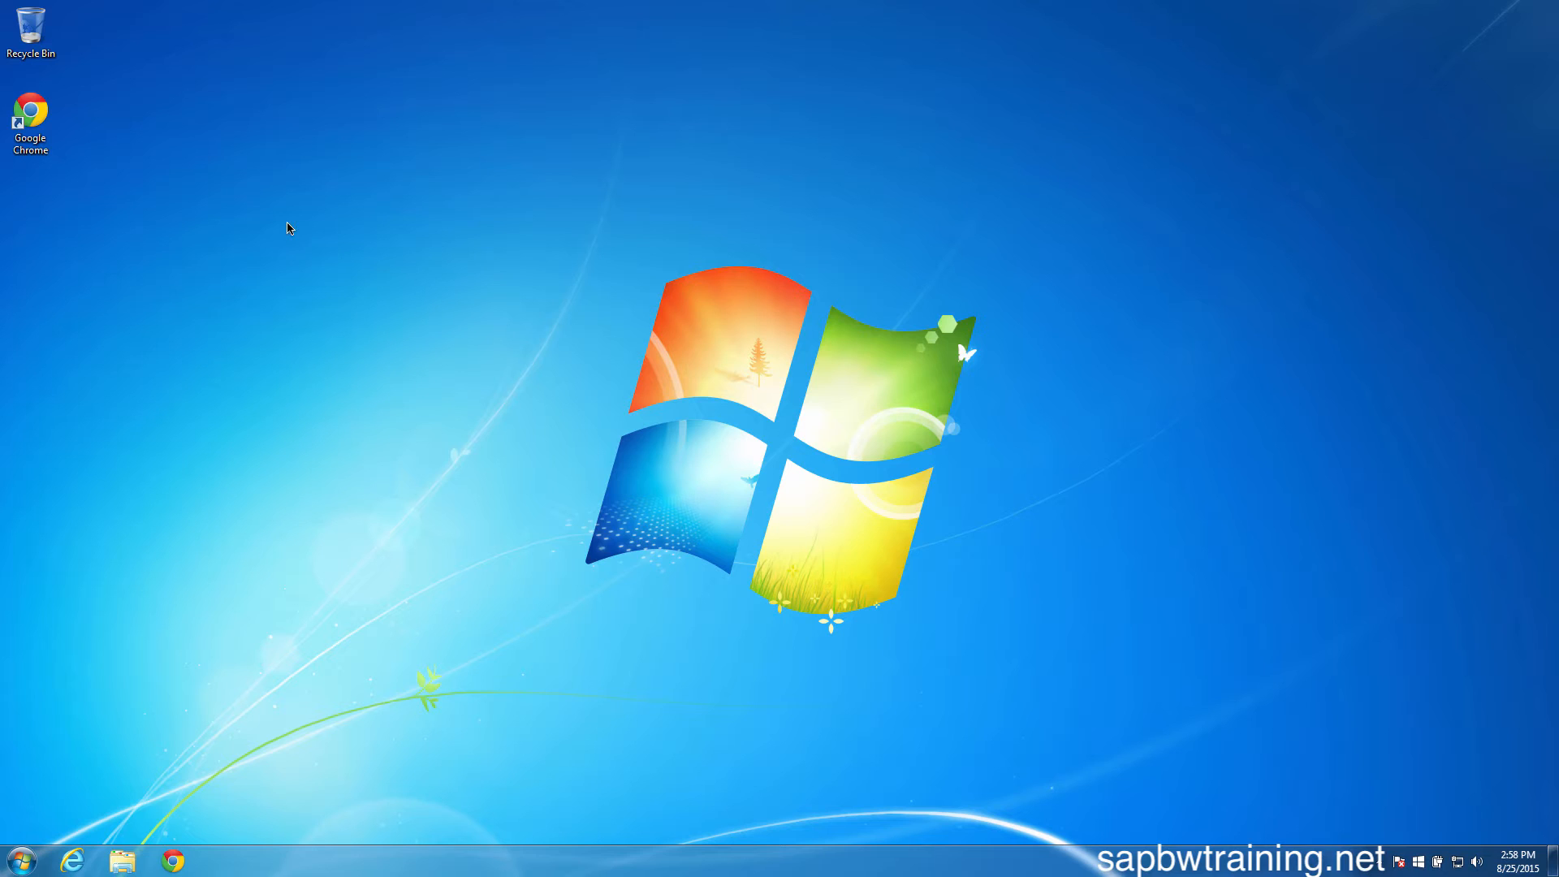
Step: Search Google for 'java download' in Chrome and start the Free Java Download from java.com
double_click(31, 149)
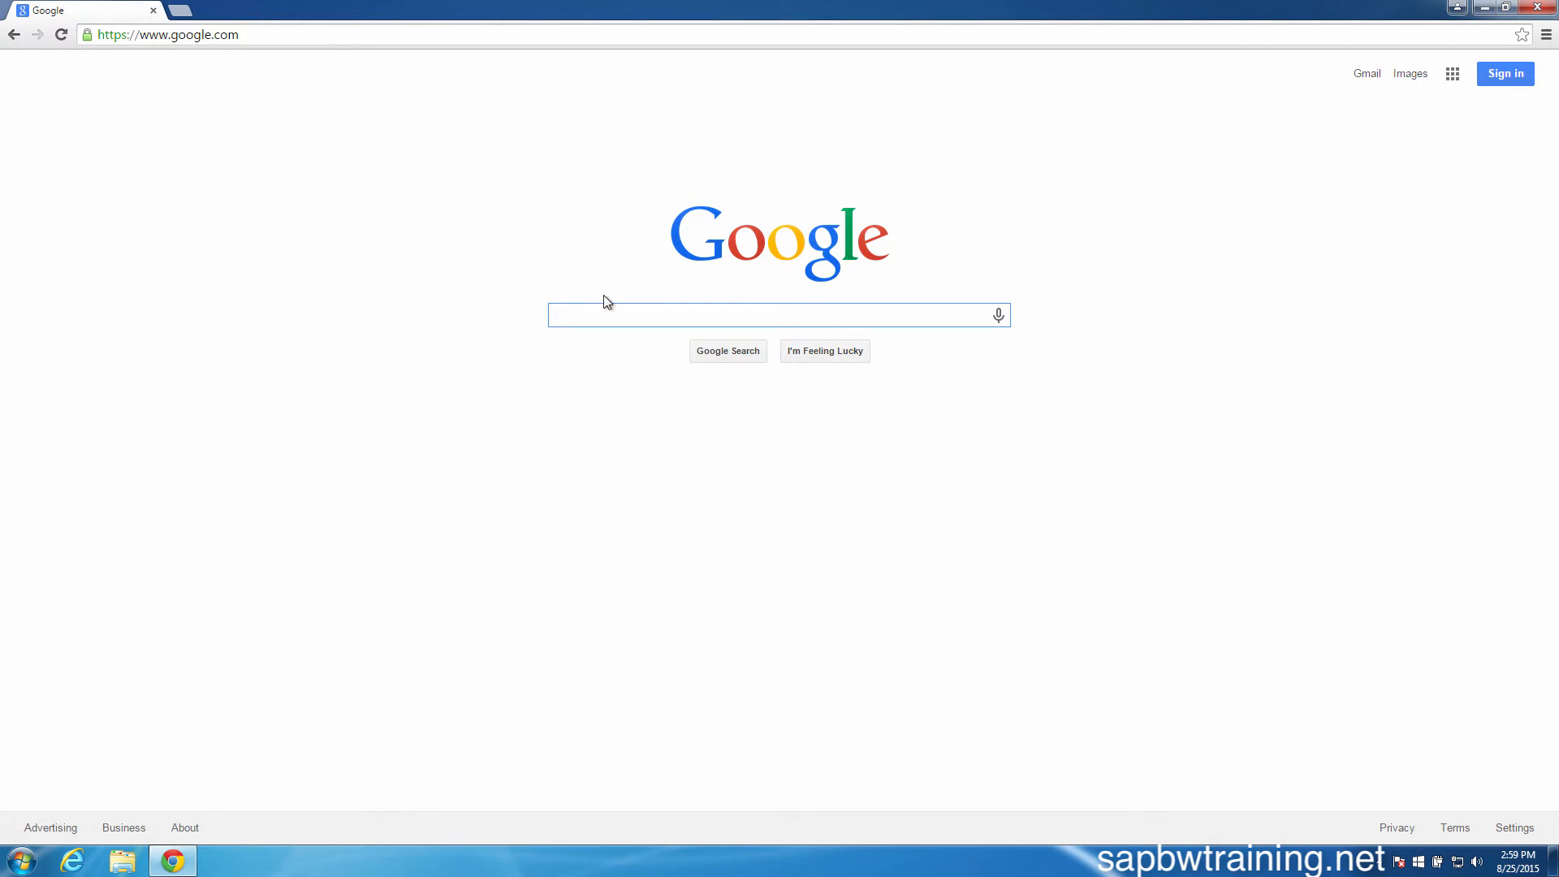
text(java do)
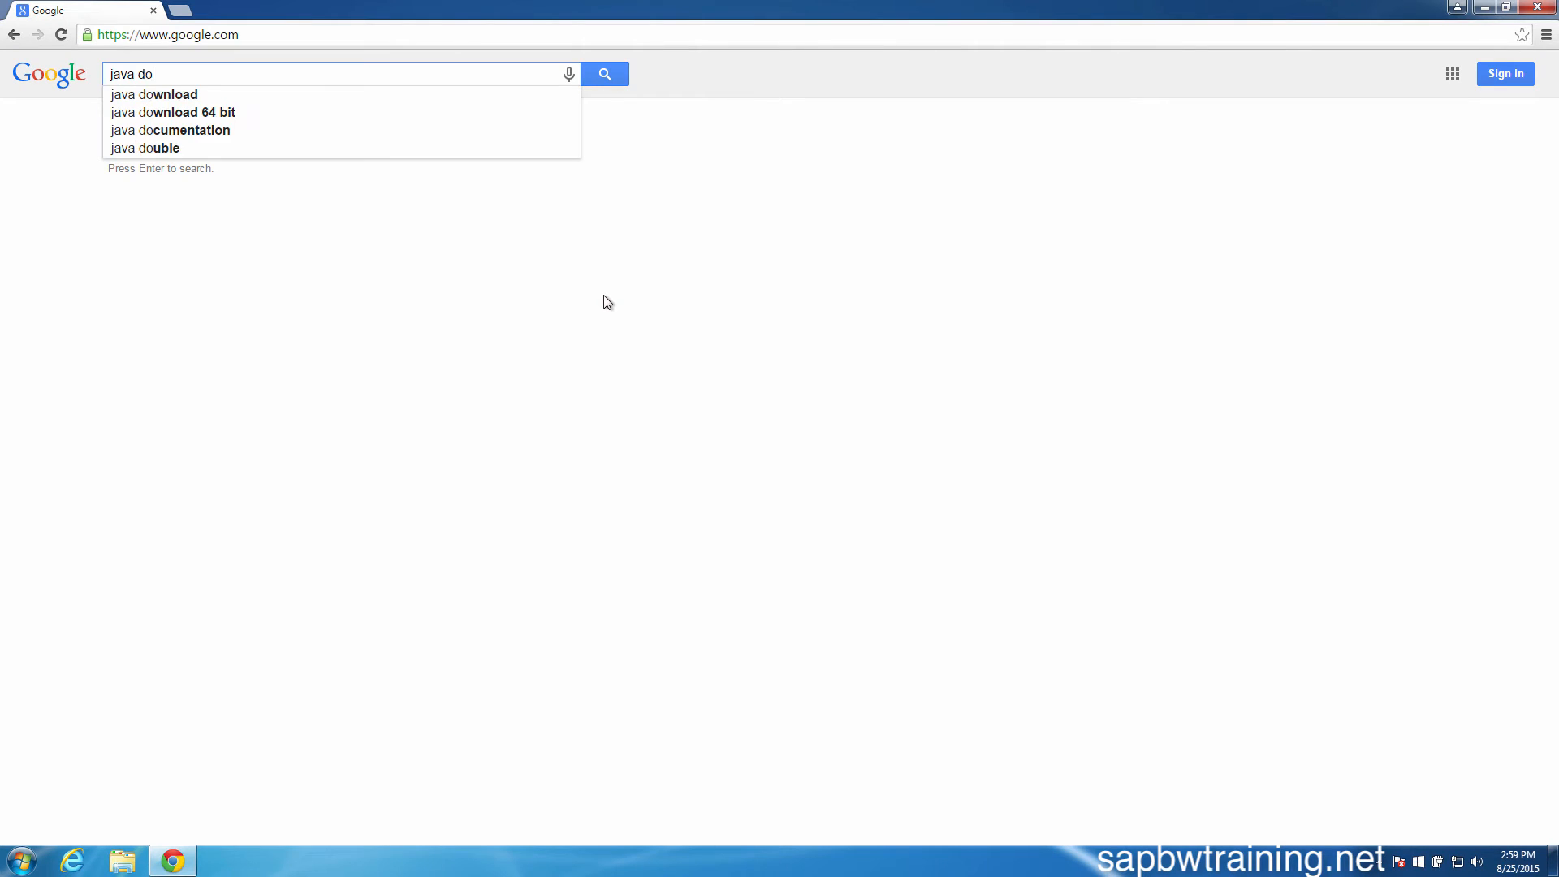
text(wnload)
key(Return)
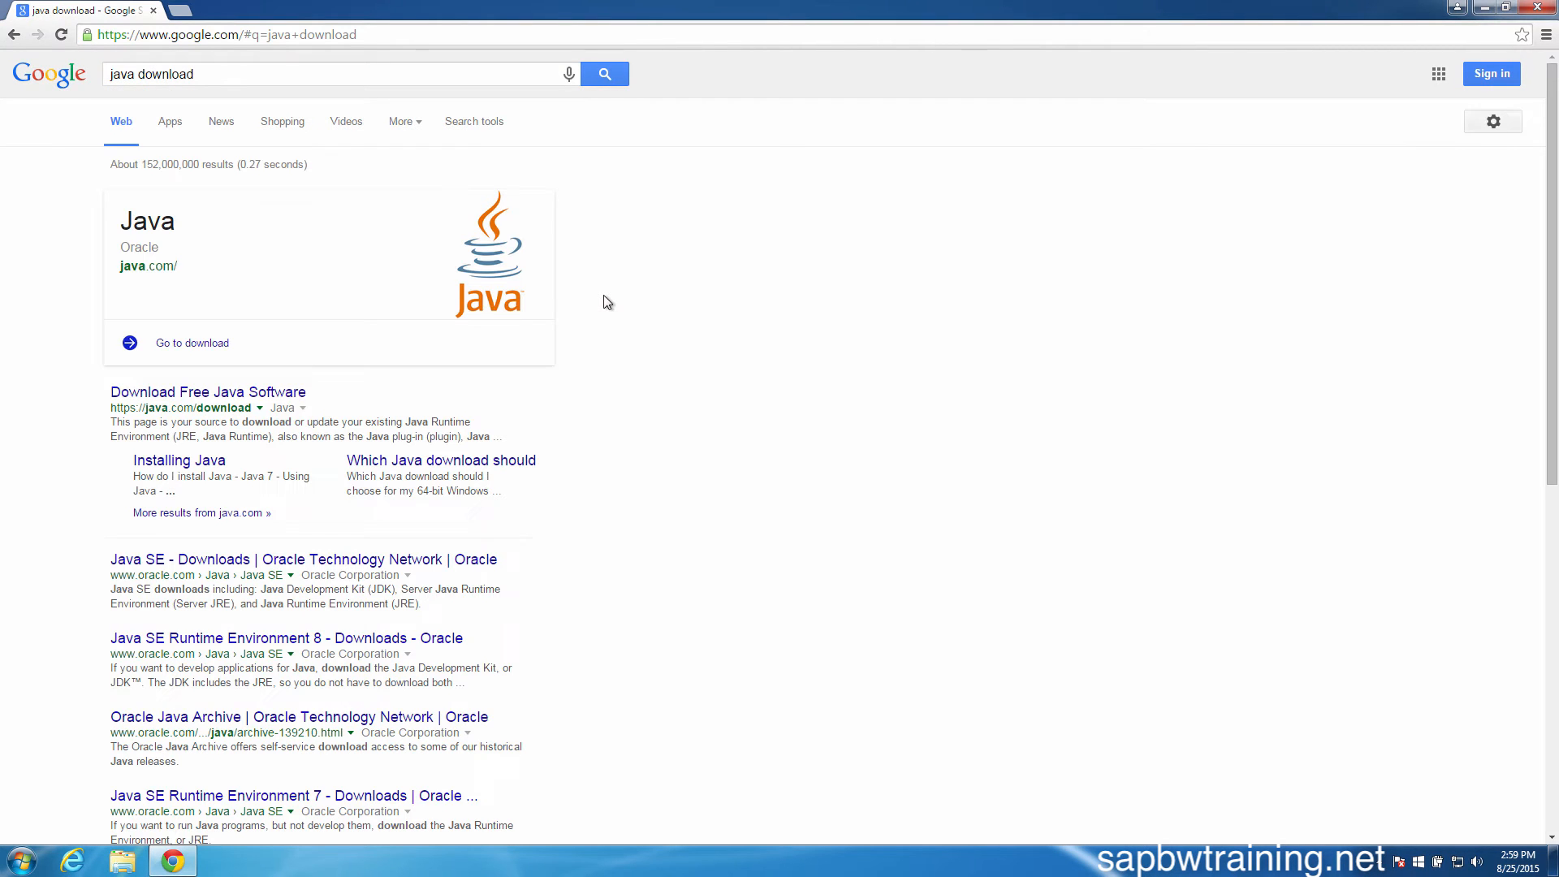
click(211, 346)
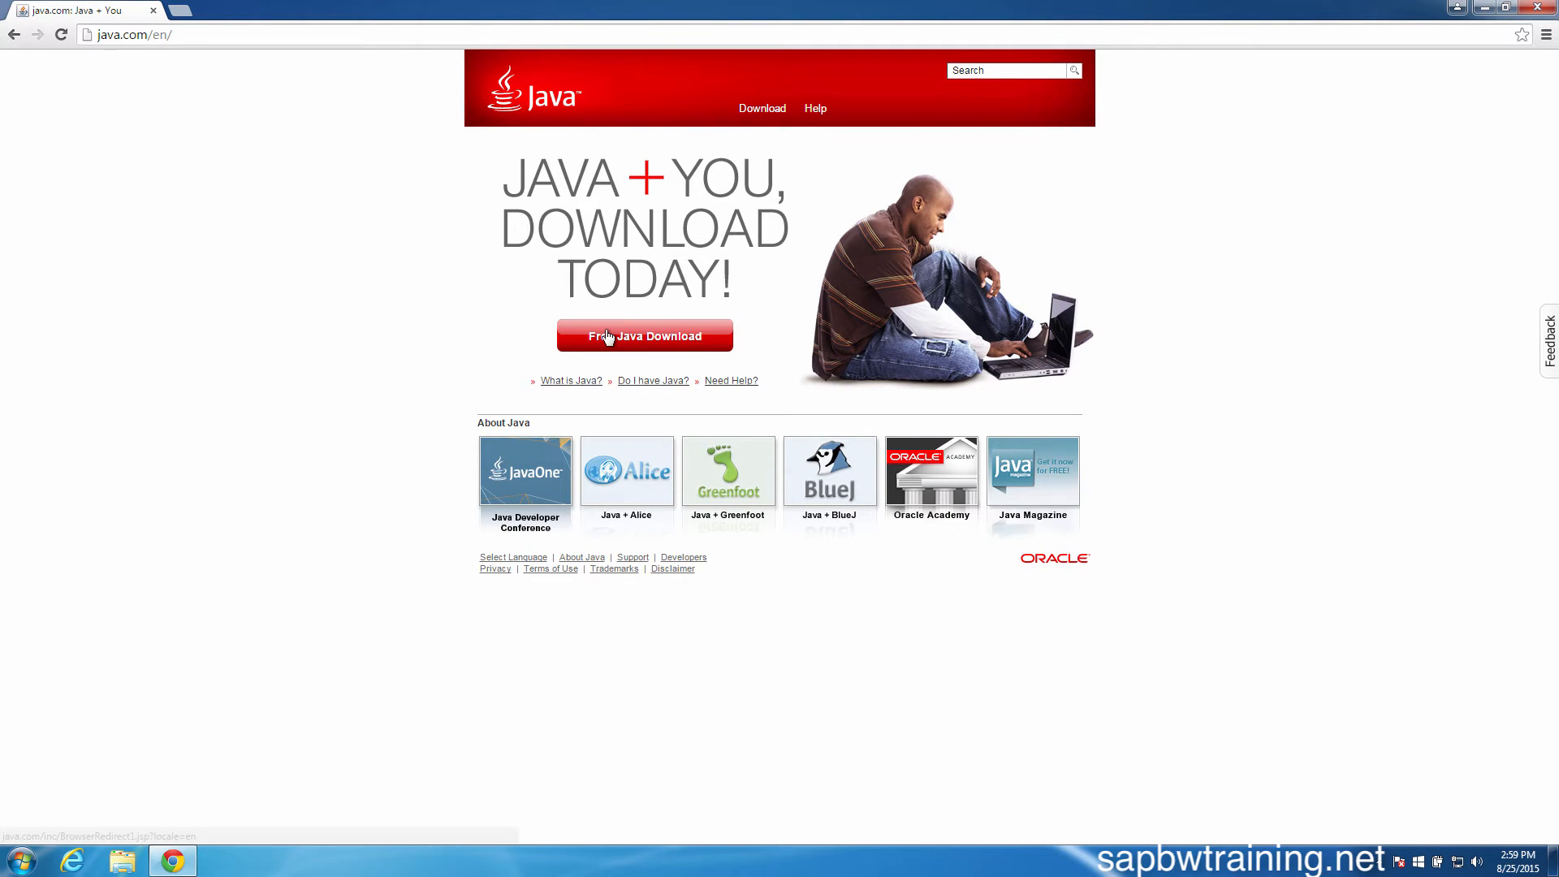
click(607, 337)
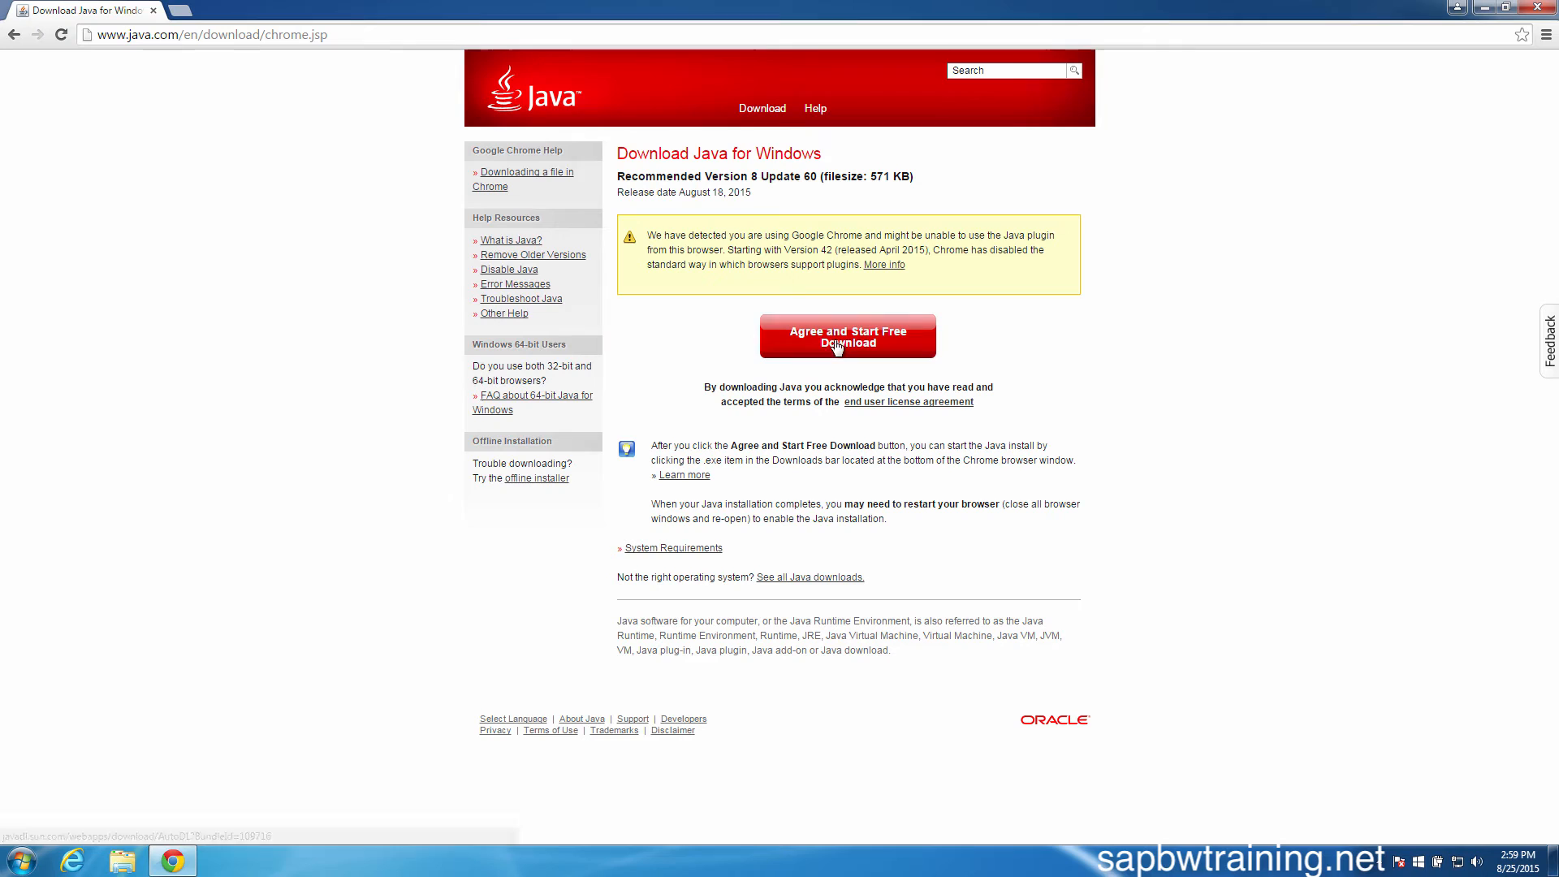
click(840, 354)
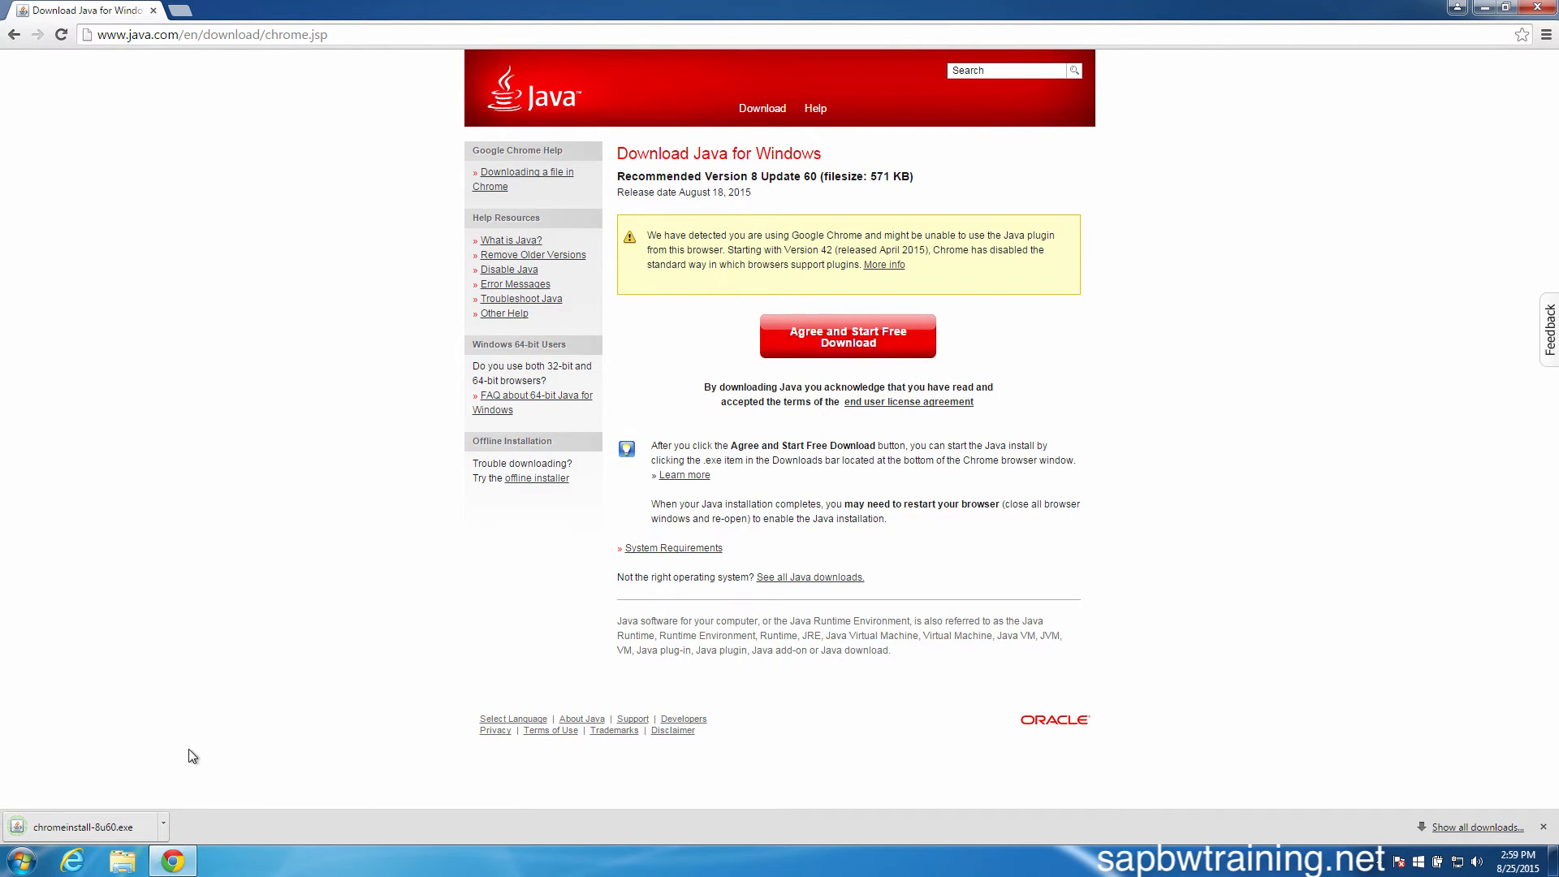
Step: Run chromeinstall-8u60.exe, allow UAC, and install Java with the Yahoo homepage offer unchecked
click(99, 832)
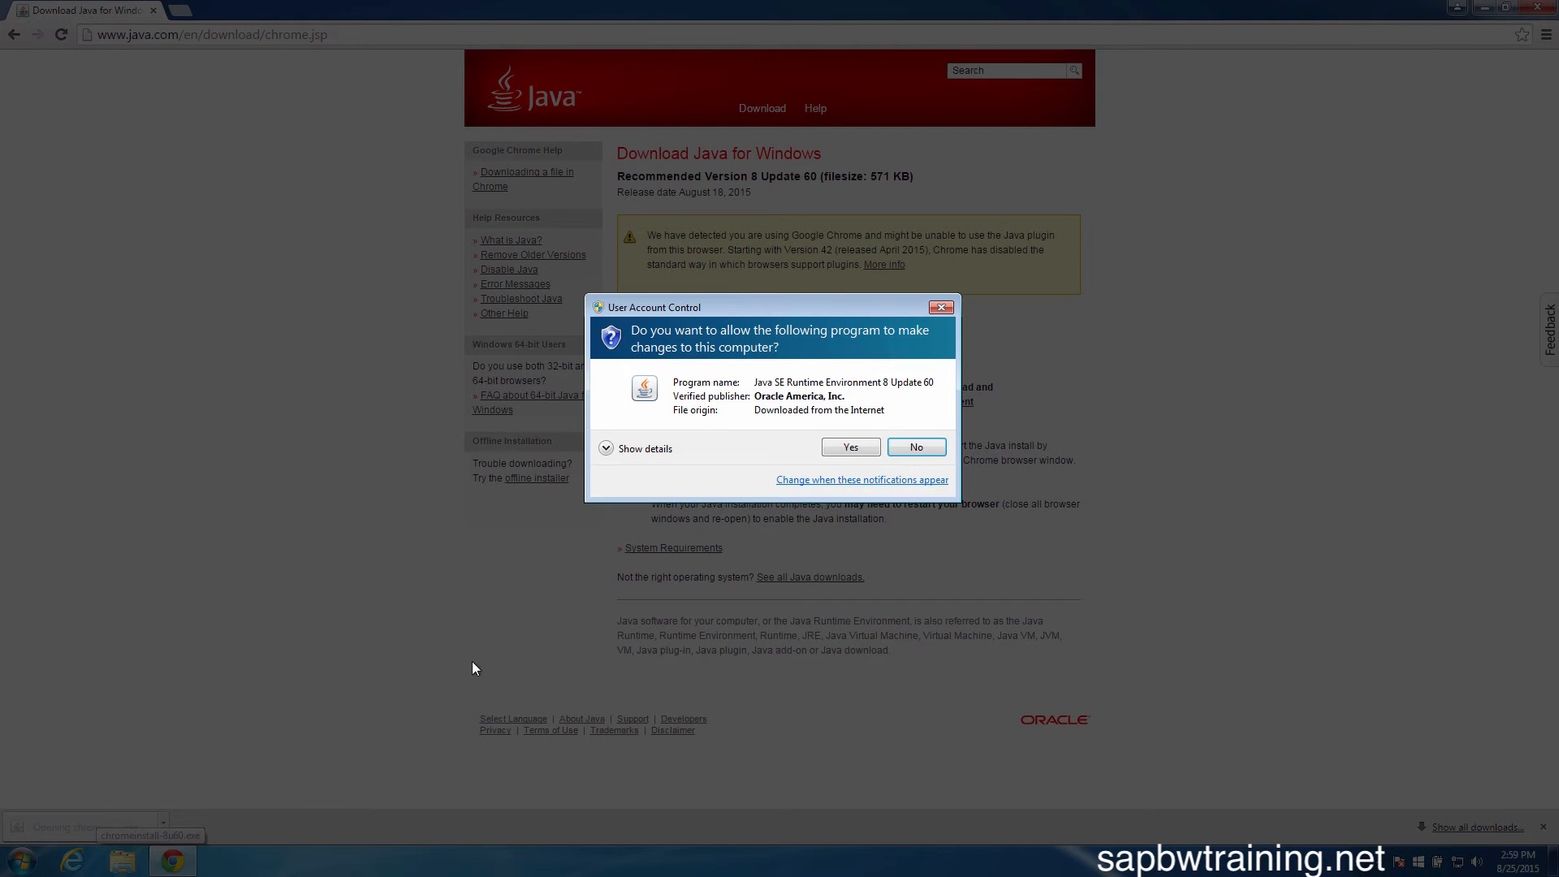
click(851, 447)
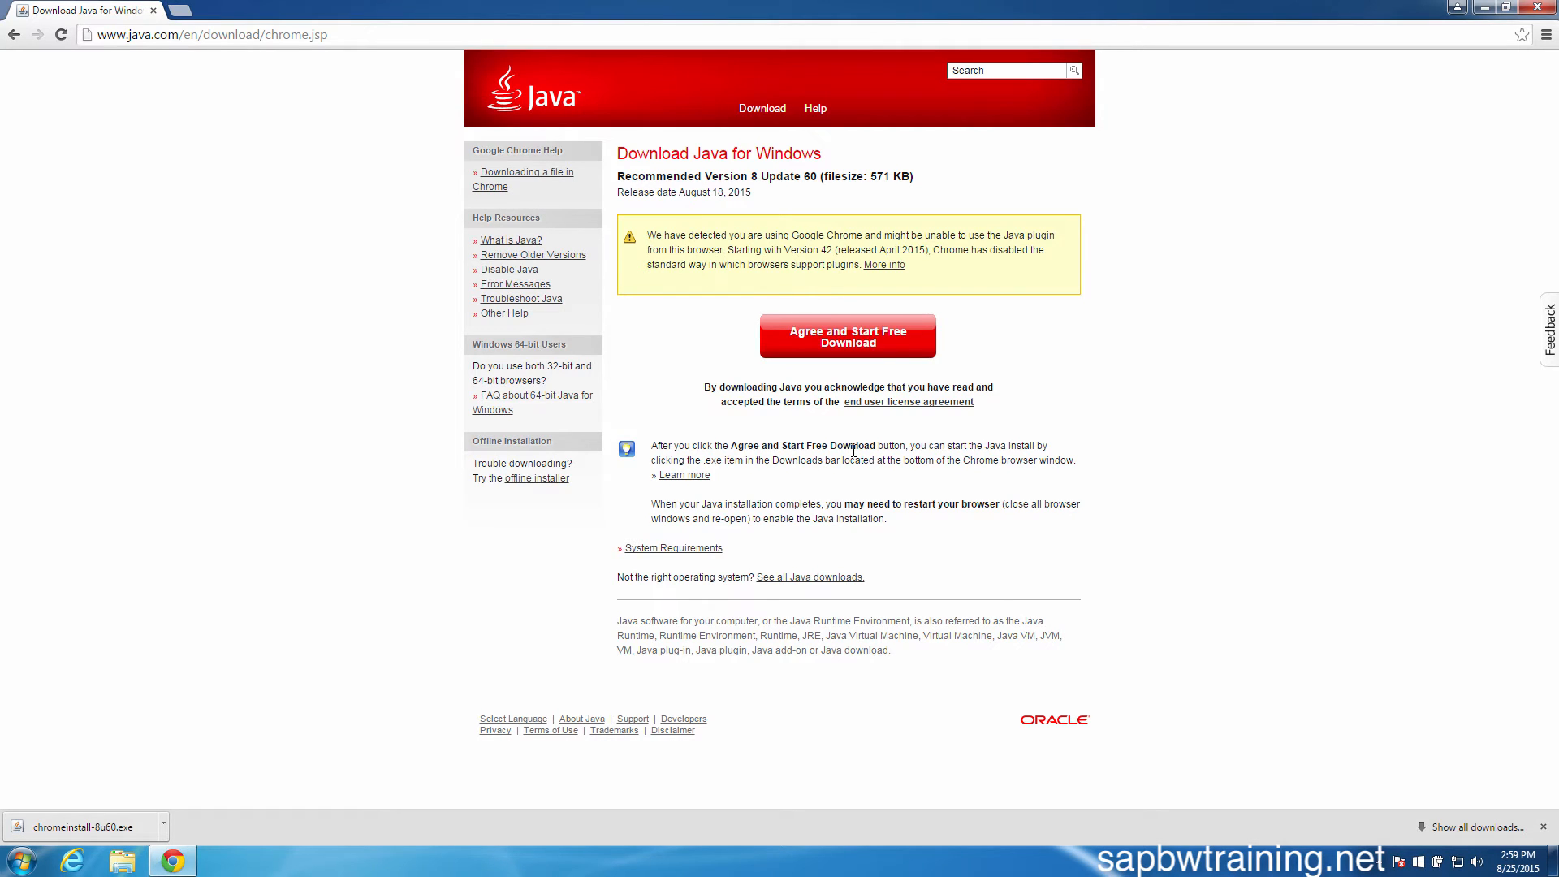
click(920, 570)
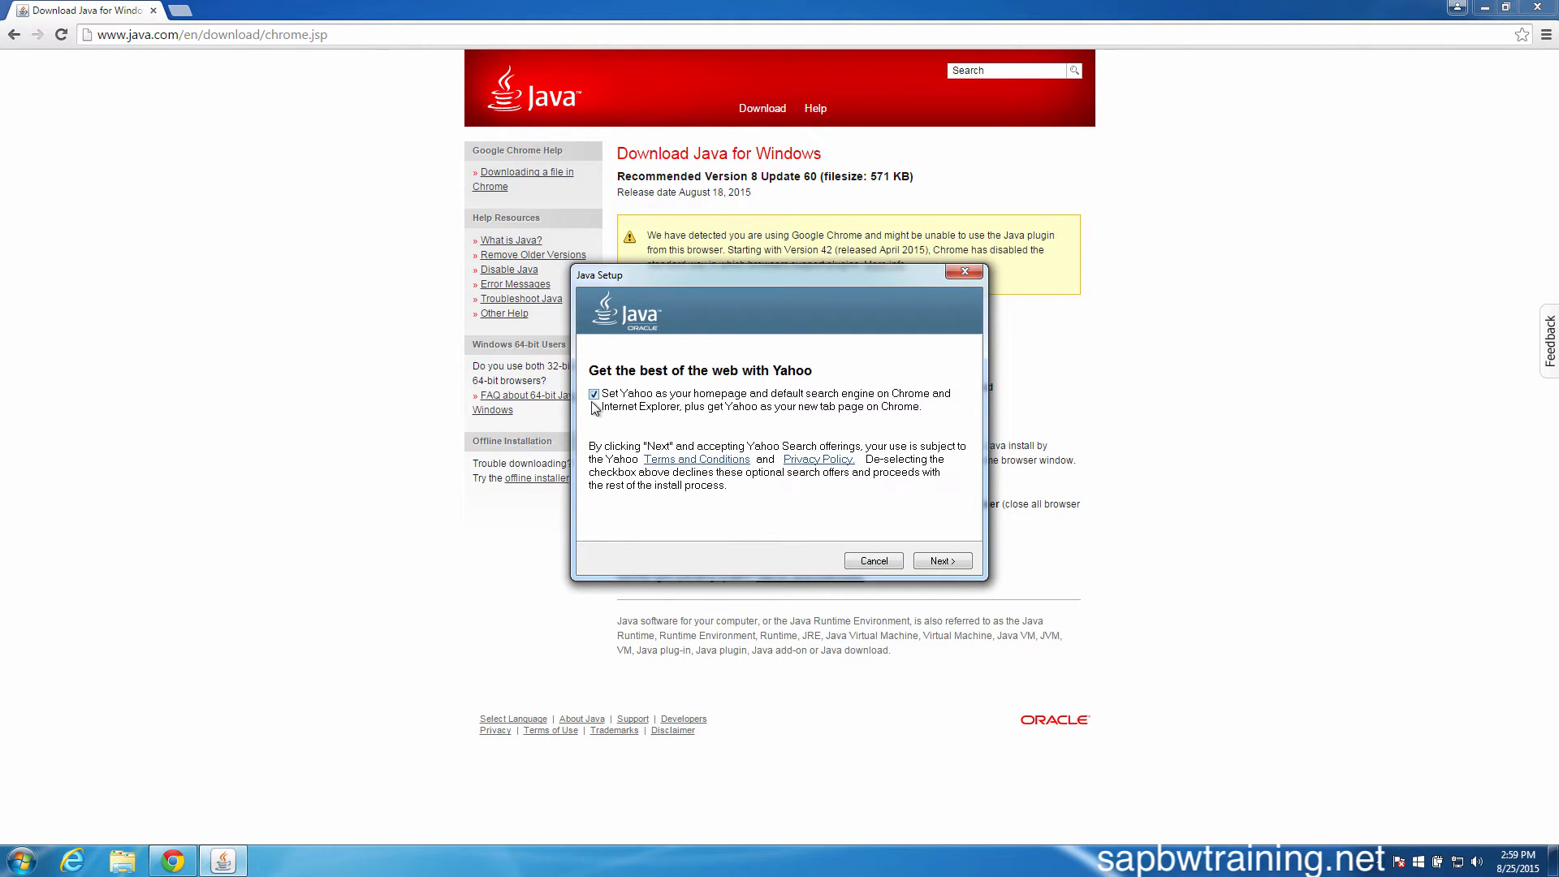
click(594, 402)
click(944, 563)
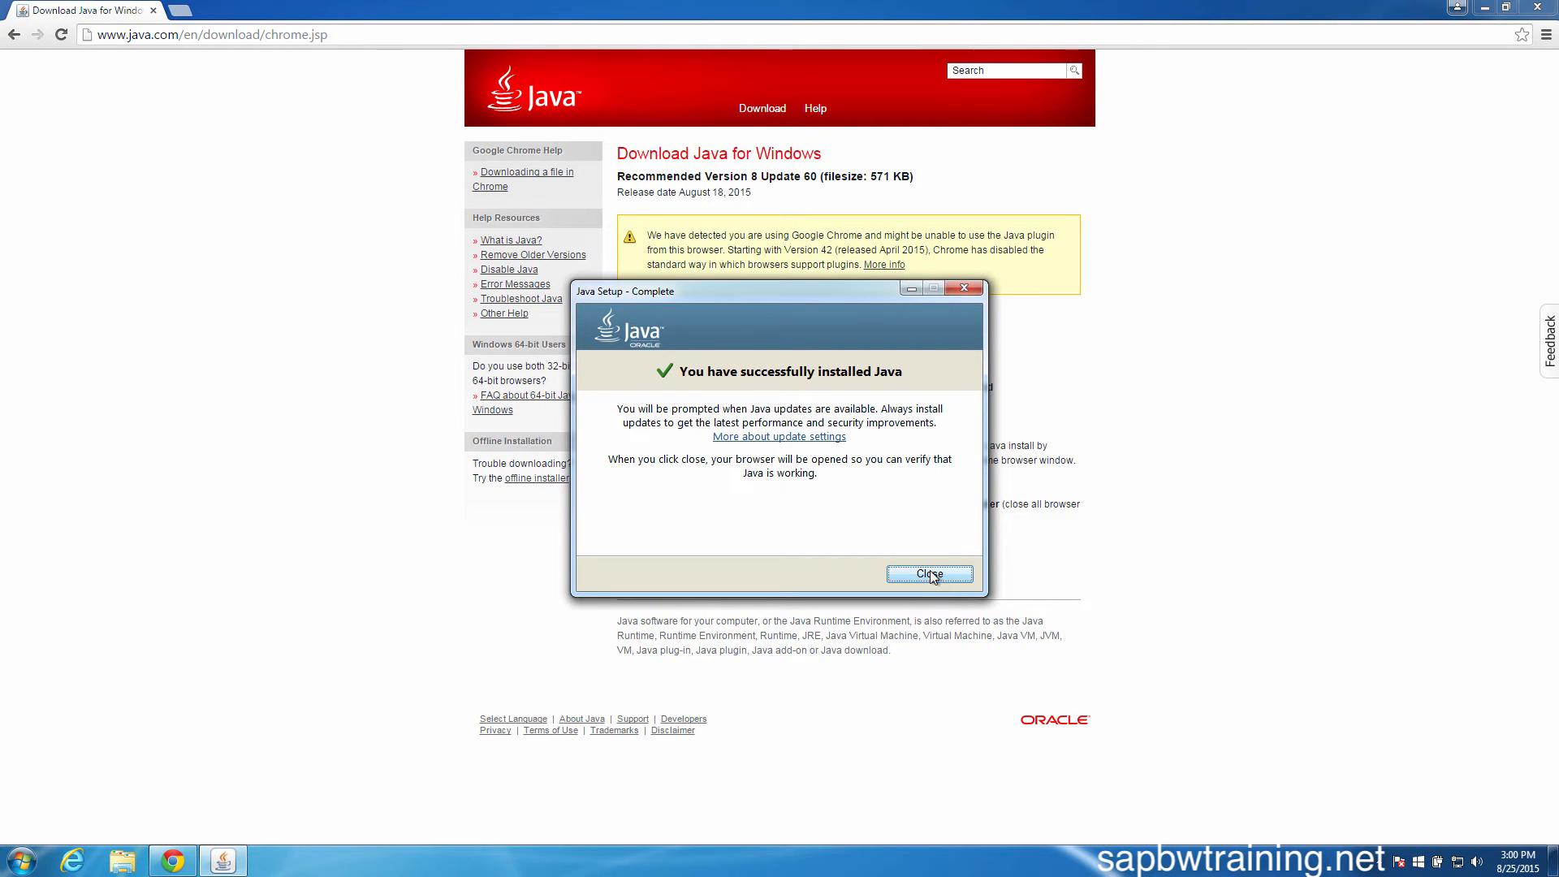
Step: Close the completed Java Setup dialog and the Chrome window, leaving the desktop
click(929, 574)
click(1537, 9)
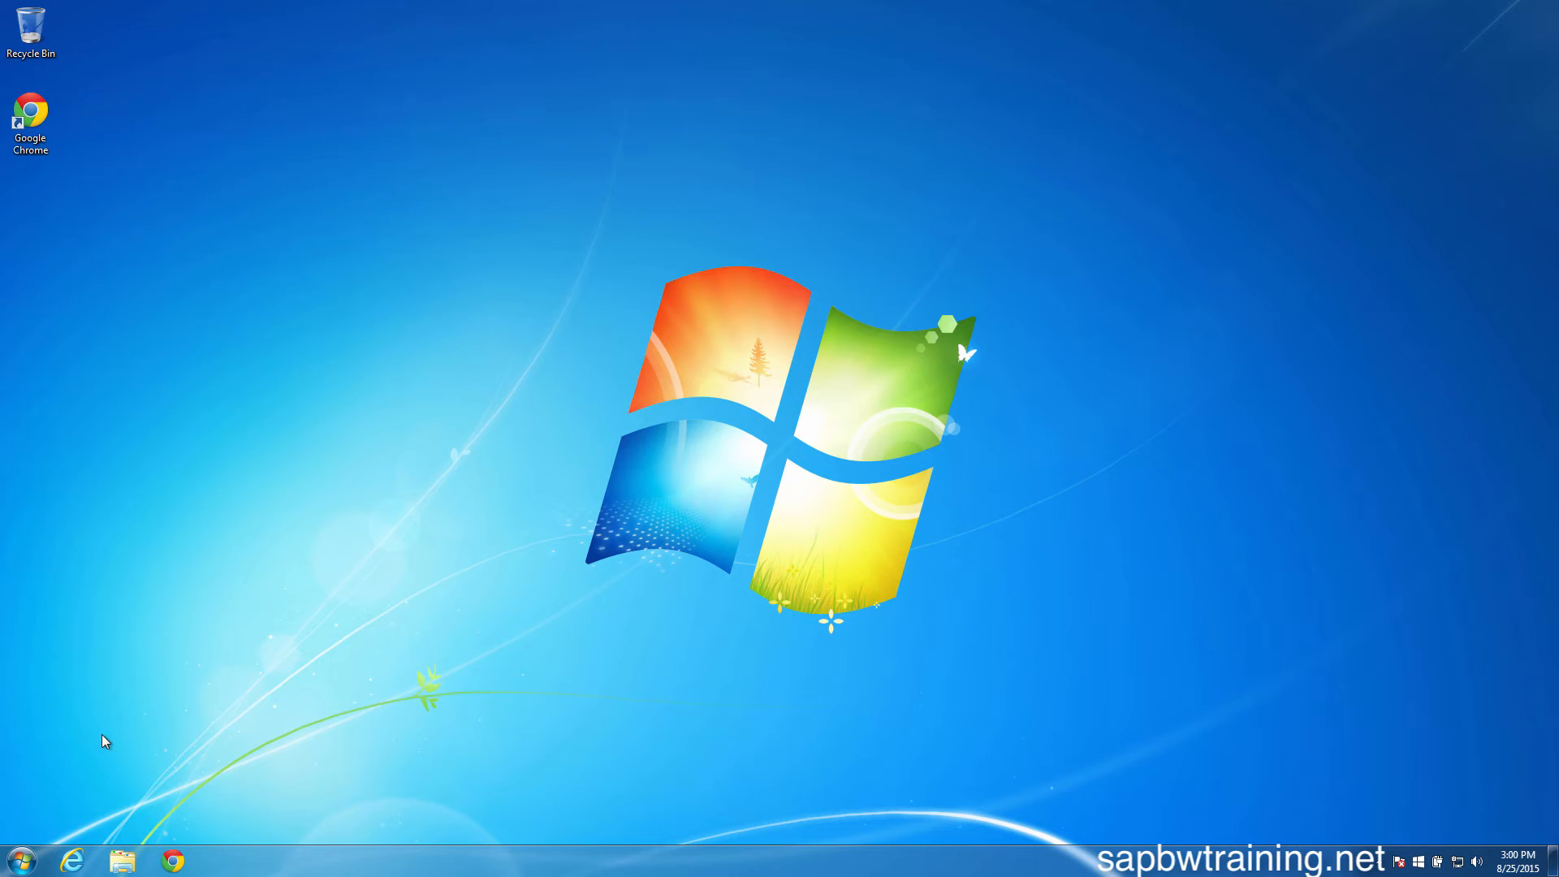
Step: Reach the Computer Name/Domain Changes dialog from Computer Properties, showing name WIN-42BTHH44LAP
click(25, 865)
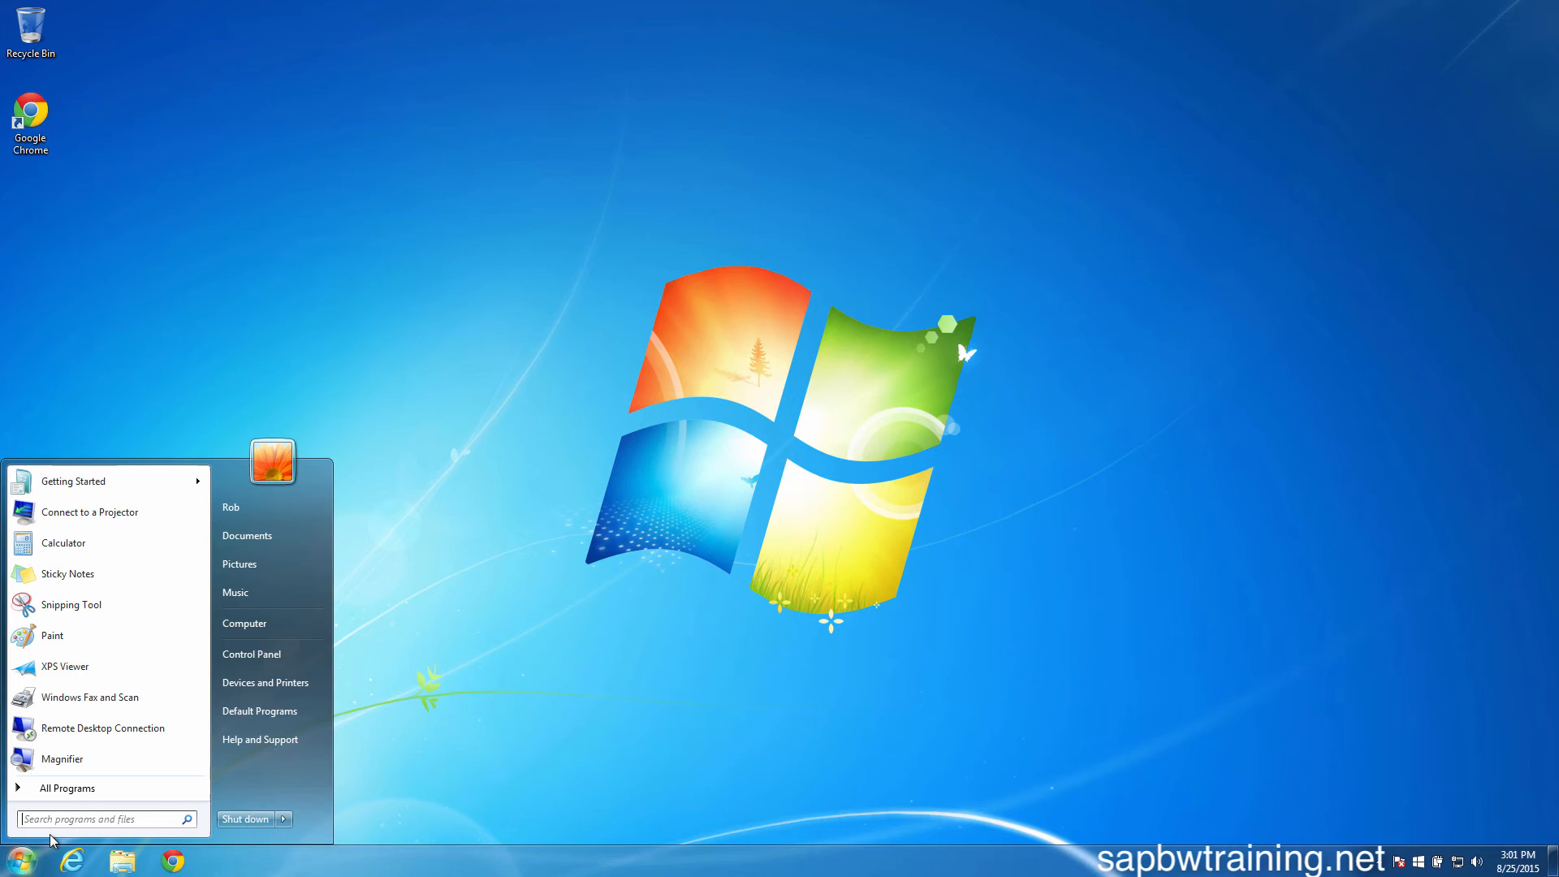
right_click(255, 627)
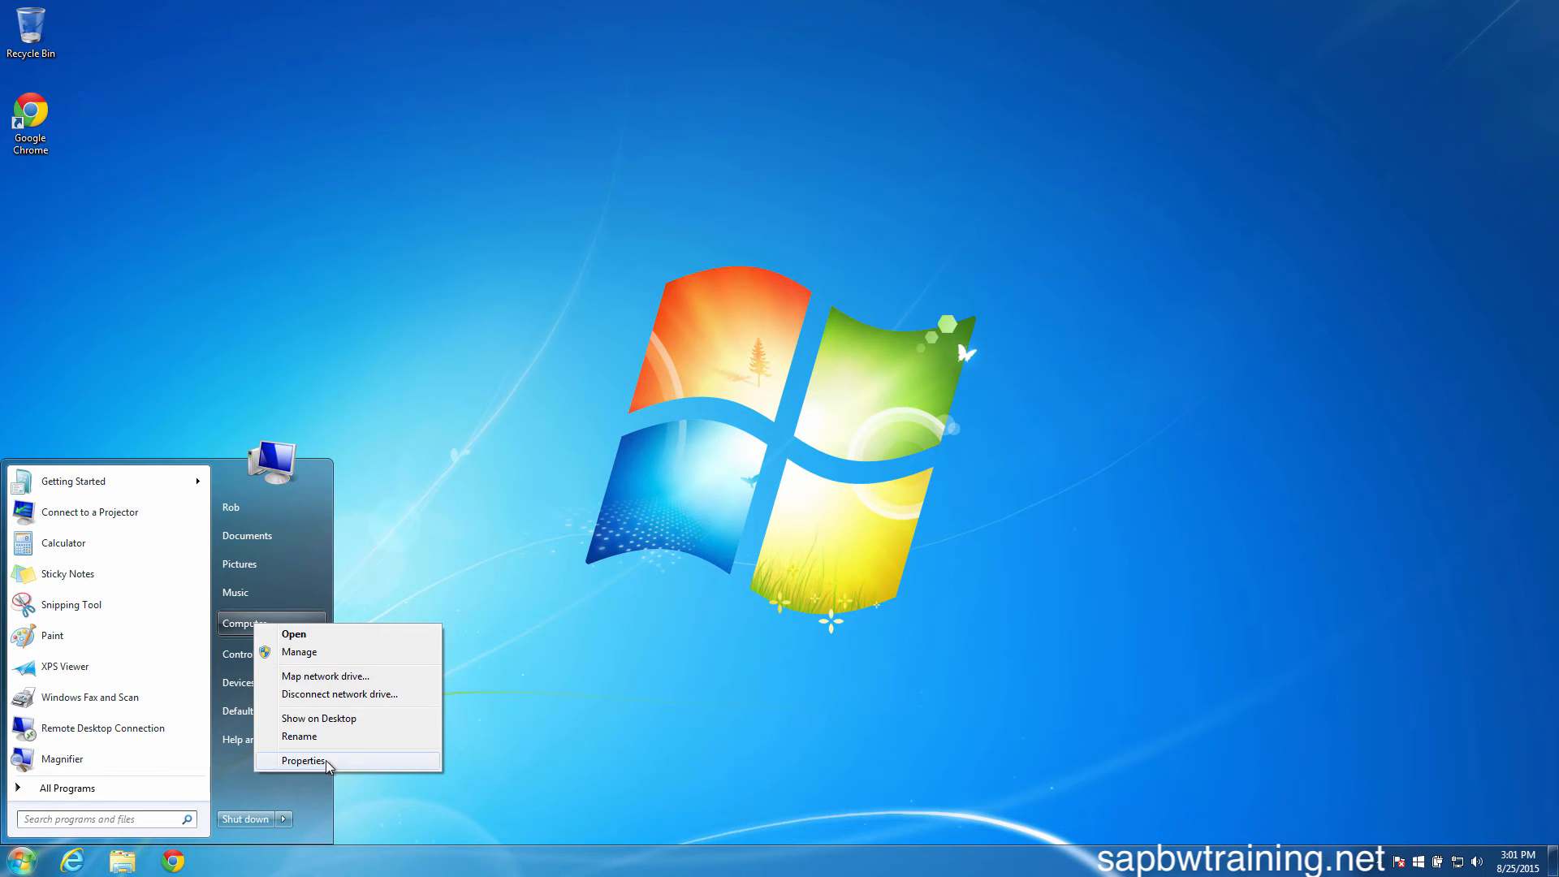
click(306, 760)
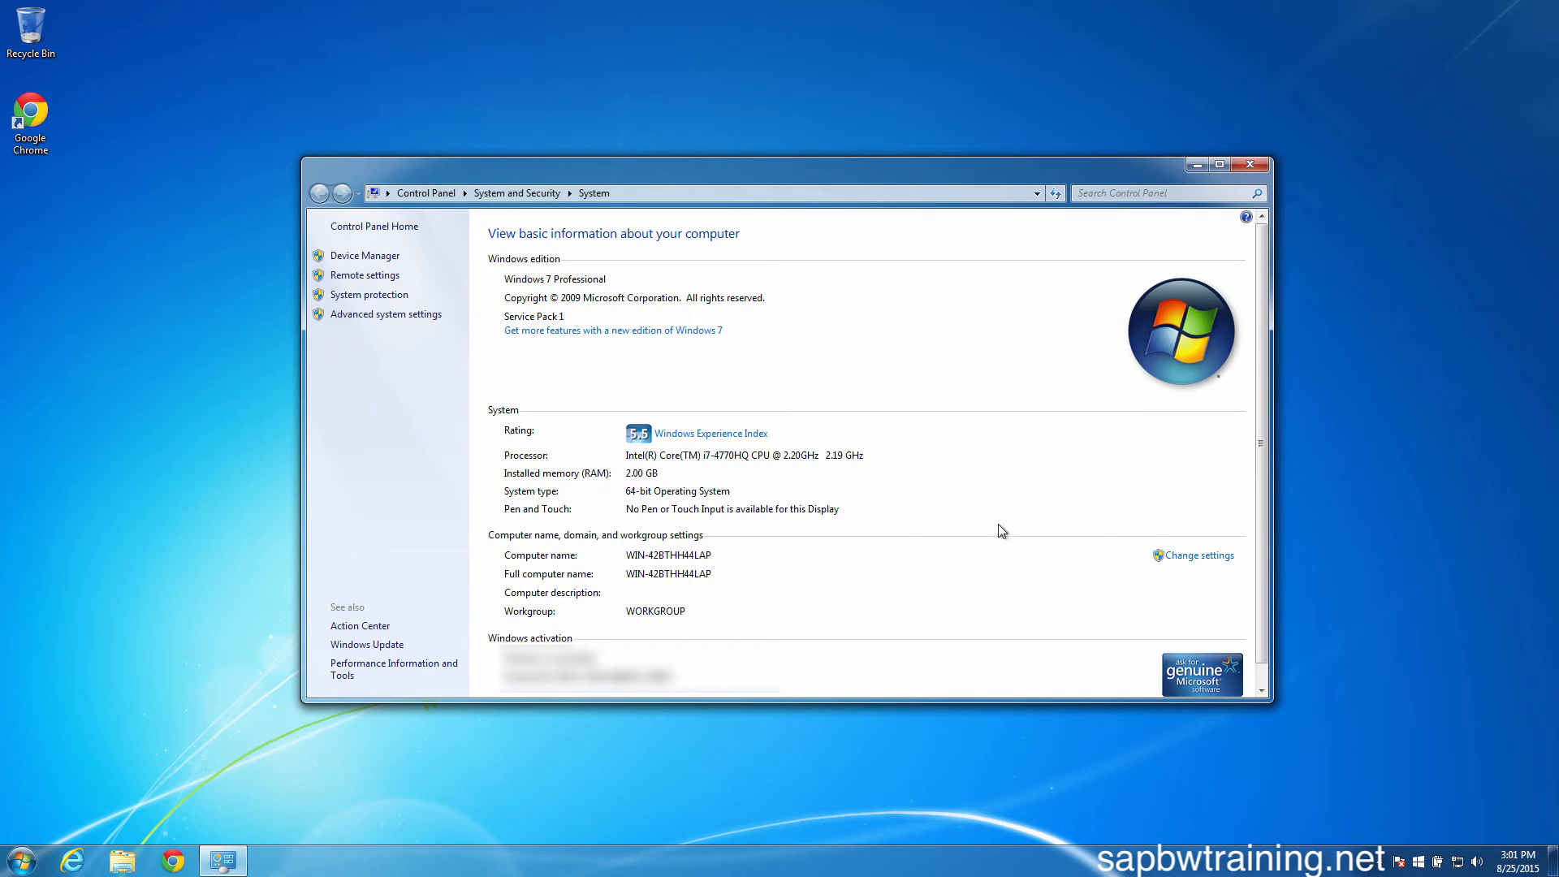
click(1191, 559)
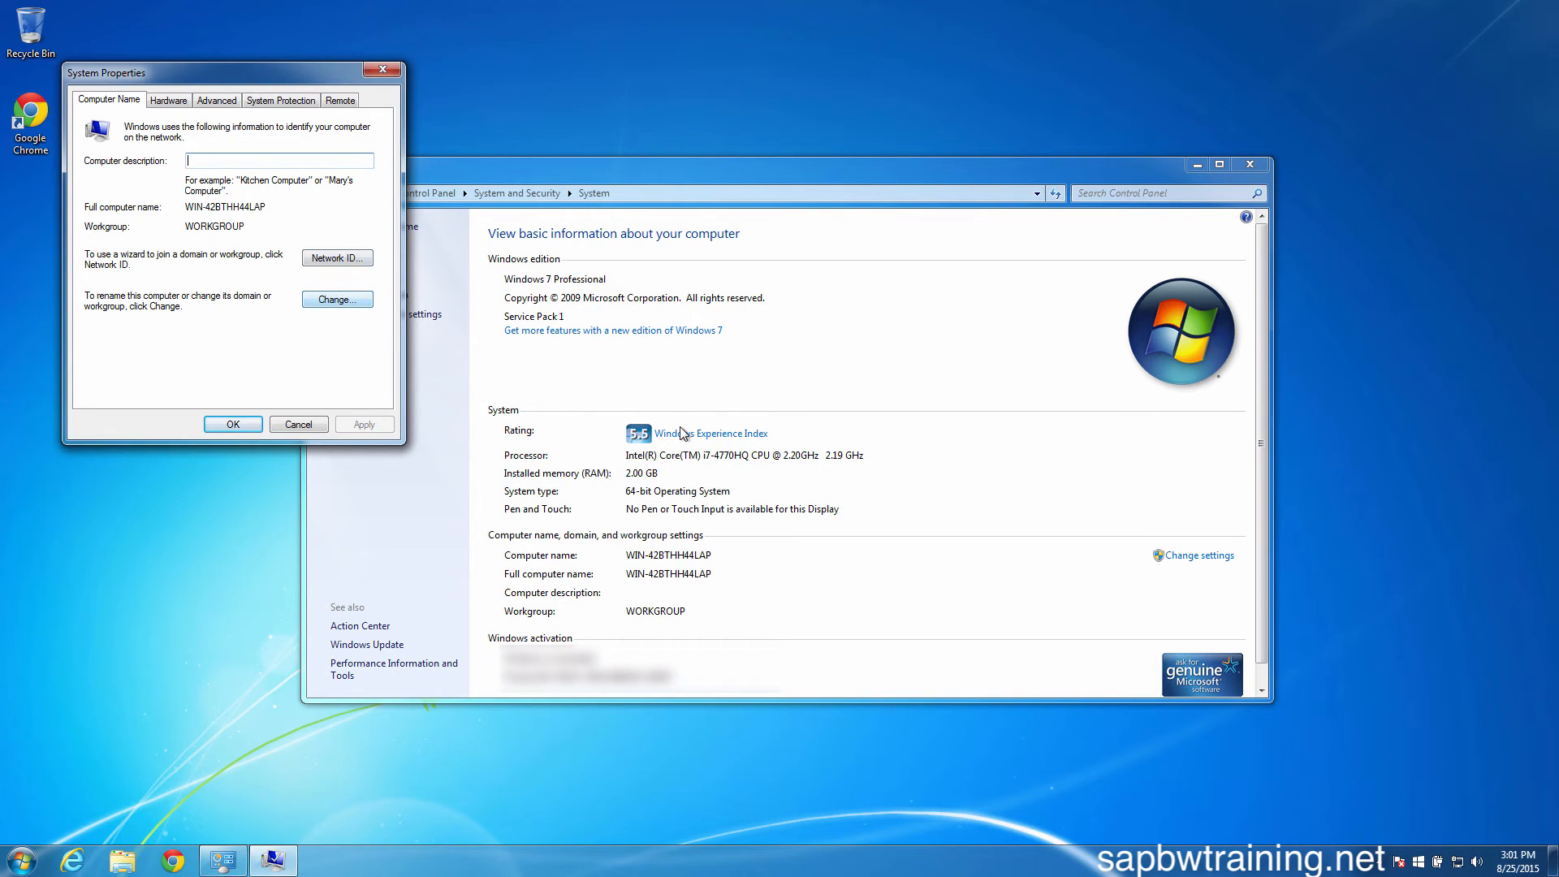
Step: Replace the auto-generated computer name with WIN7 and confirm it
click(343, 303)
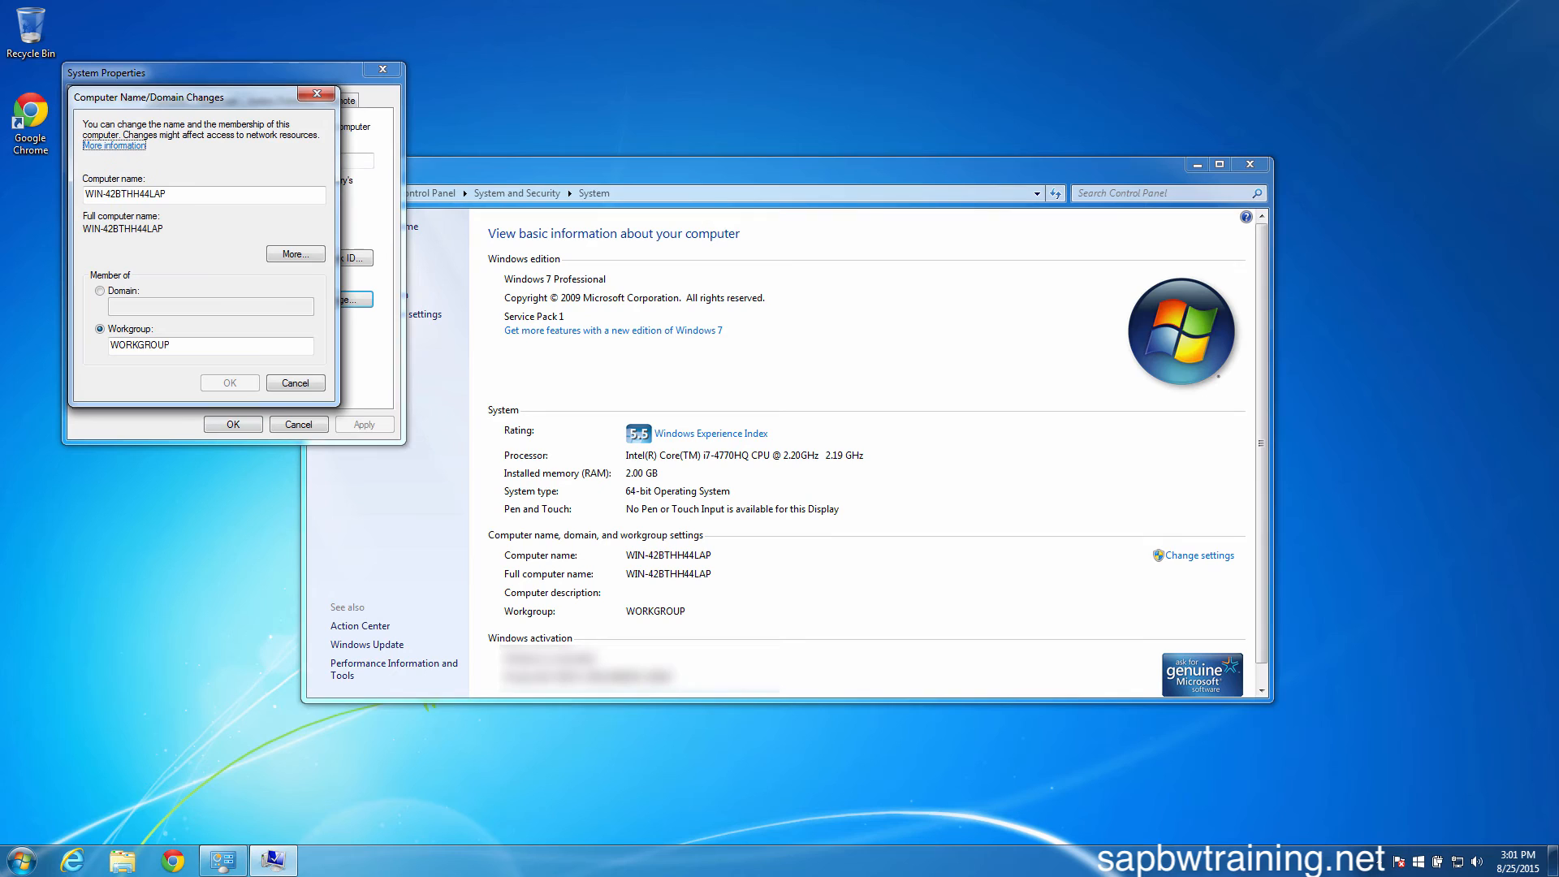
drag(166, 193, 104, 196)
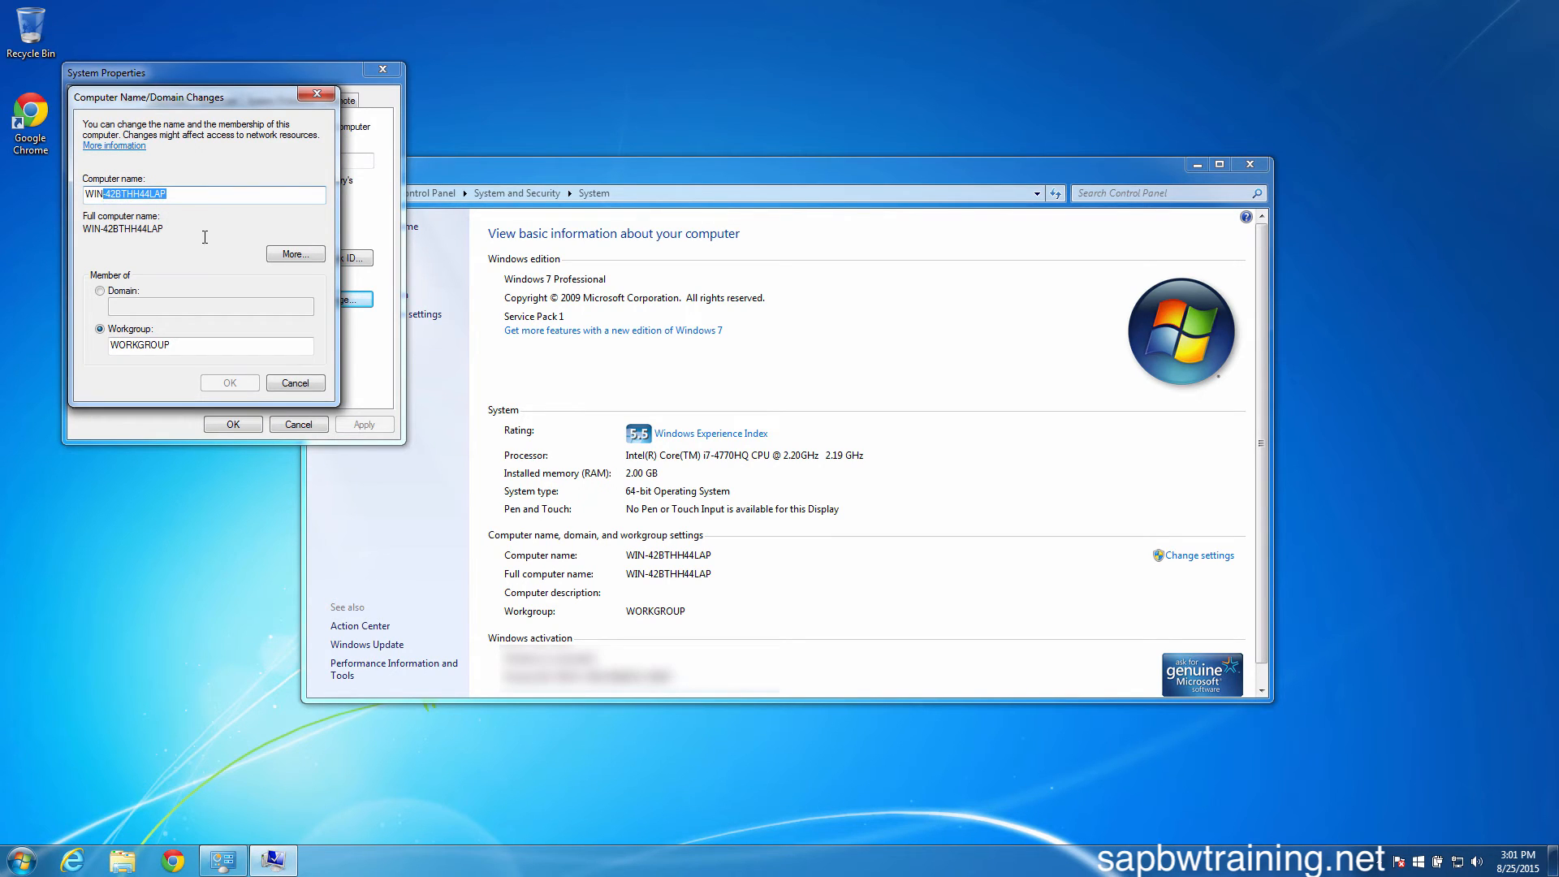
text(7)
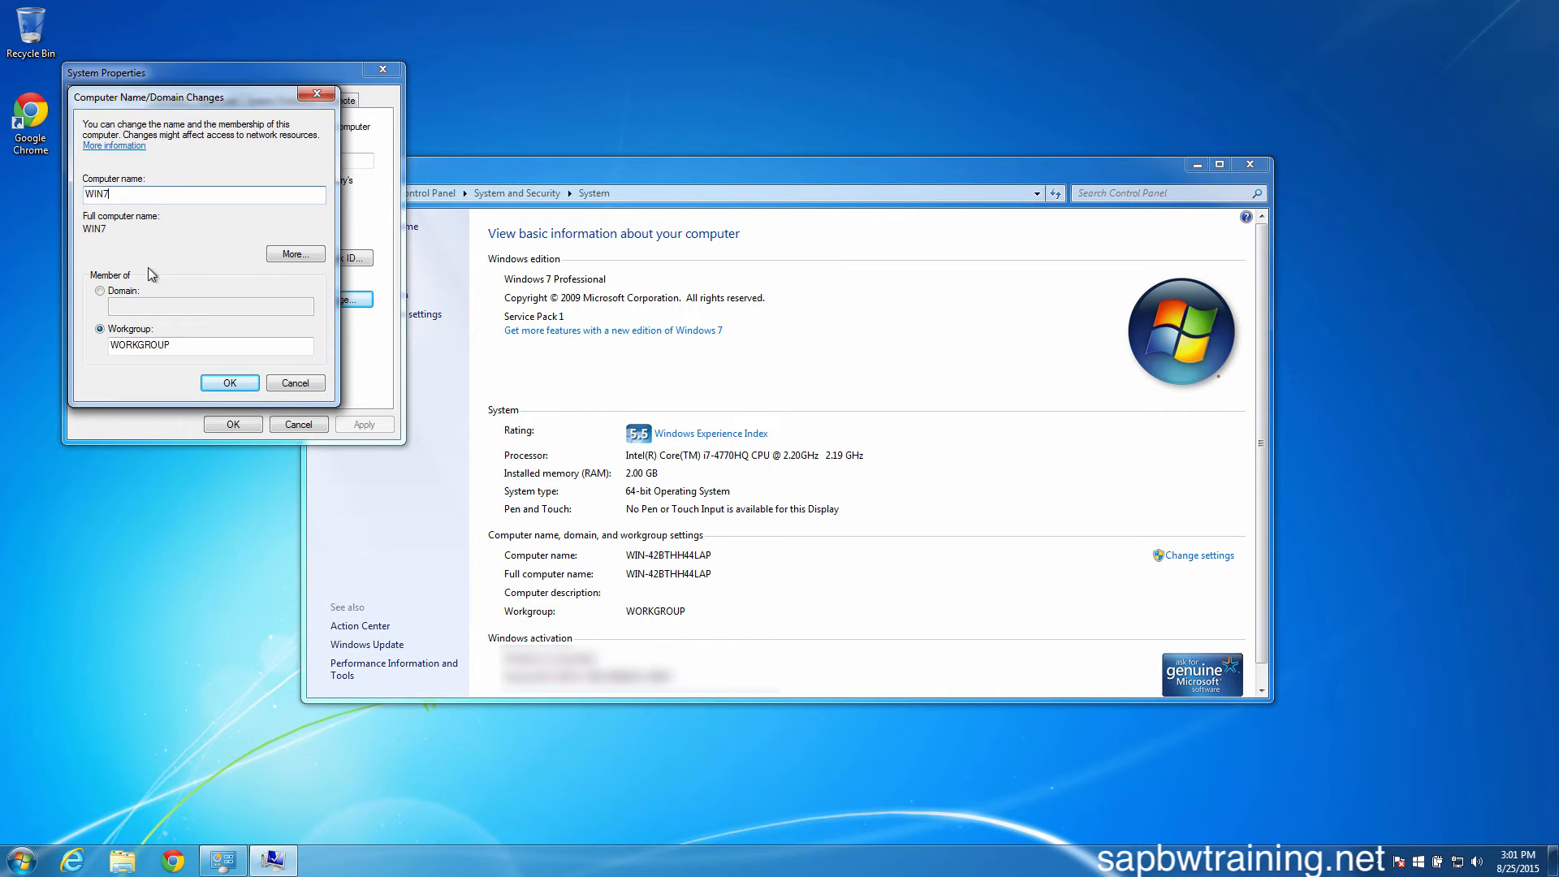
click(227, 386)
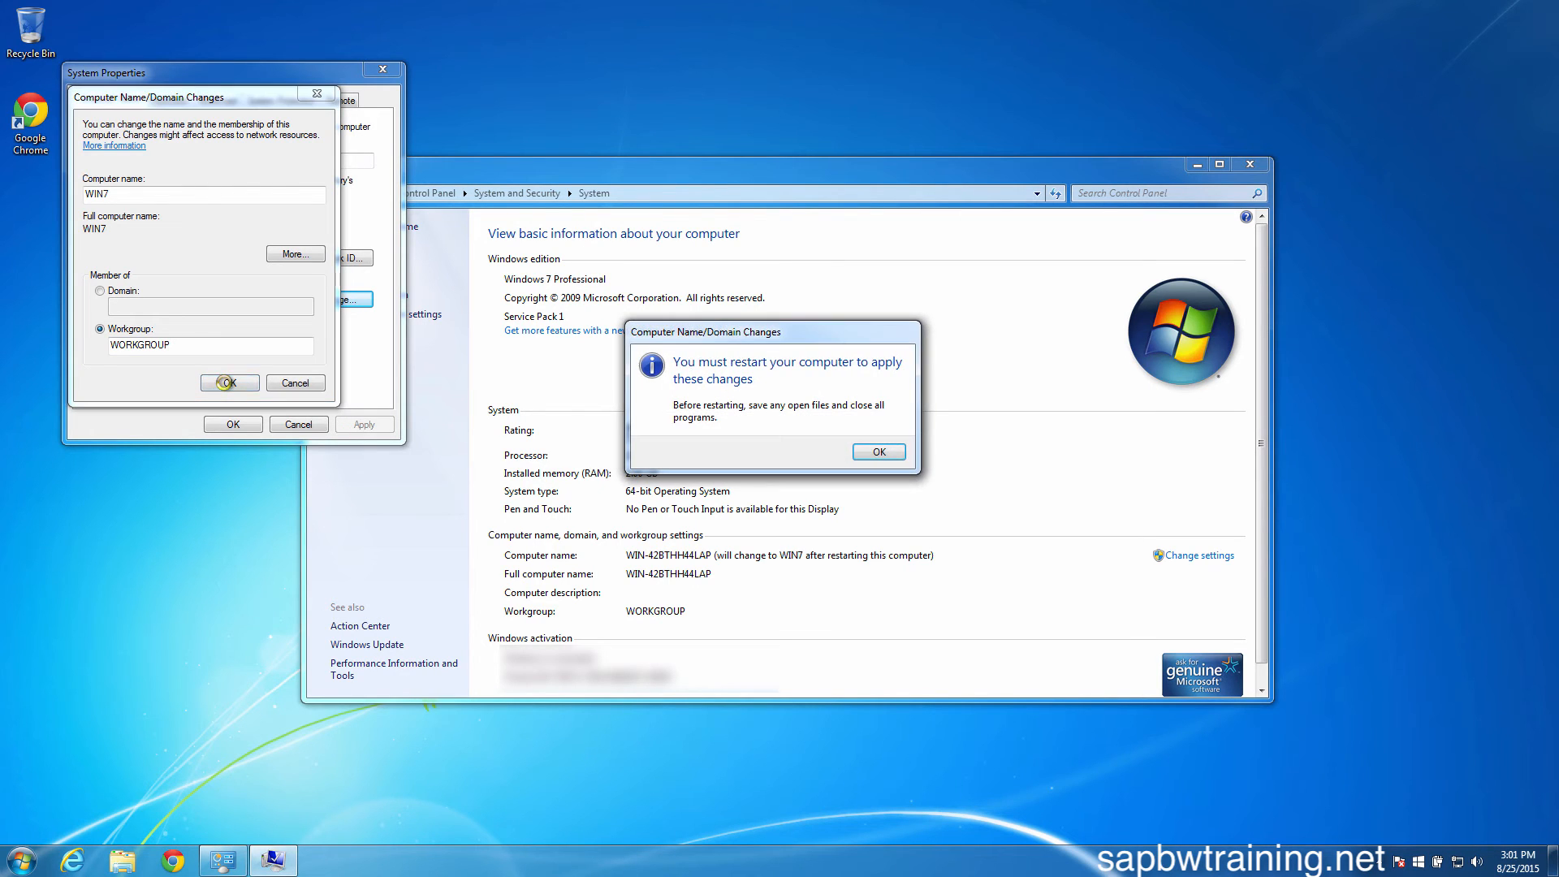
Step: Acknowledge the restart notice, close System Properties and restart now to apply the rename
click(877, 452)
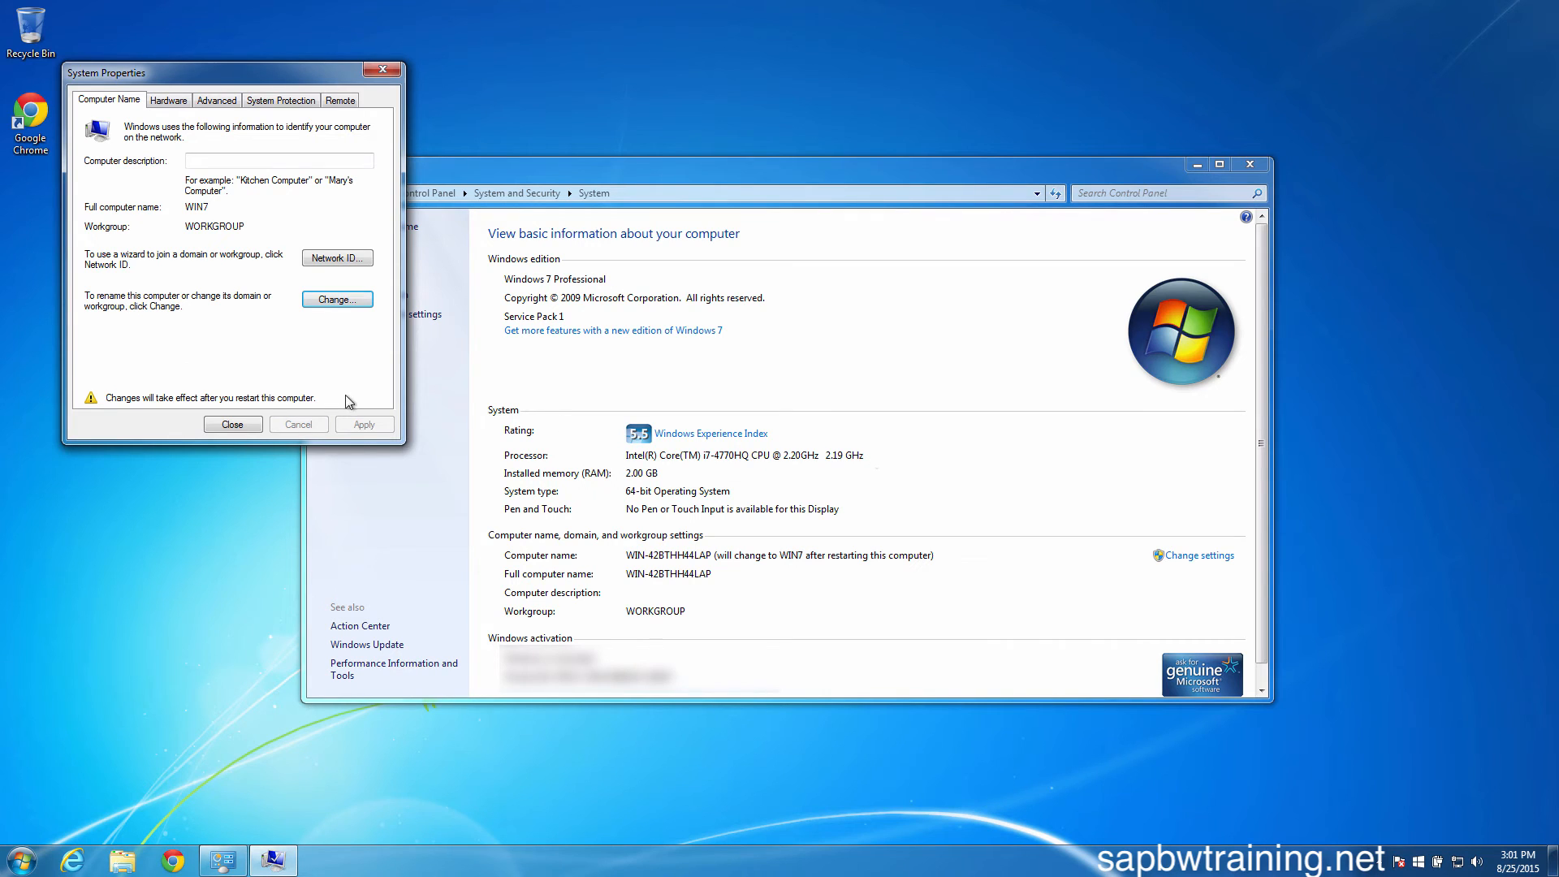
click(233, 424)
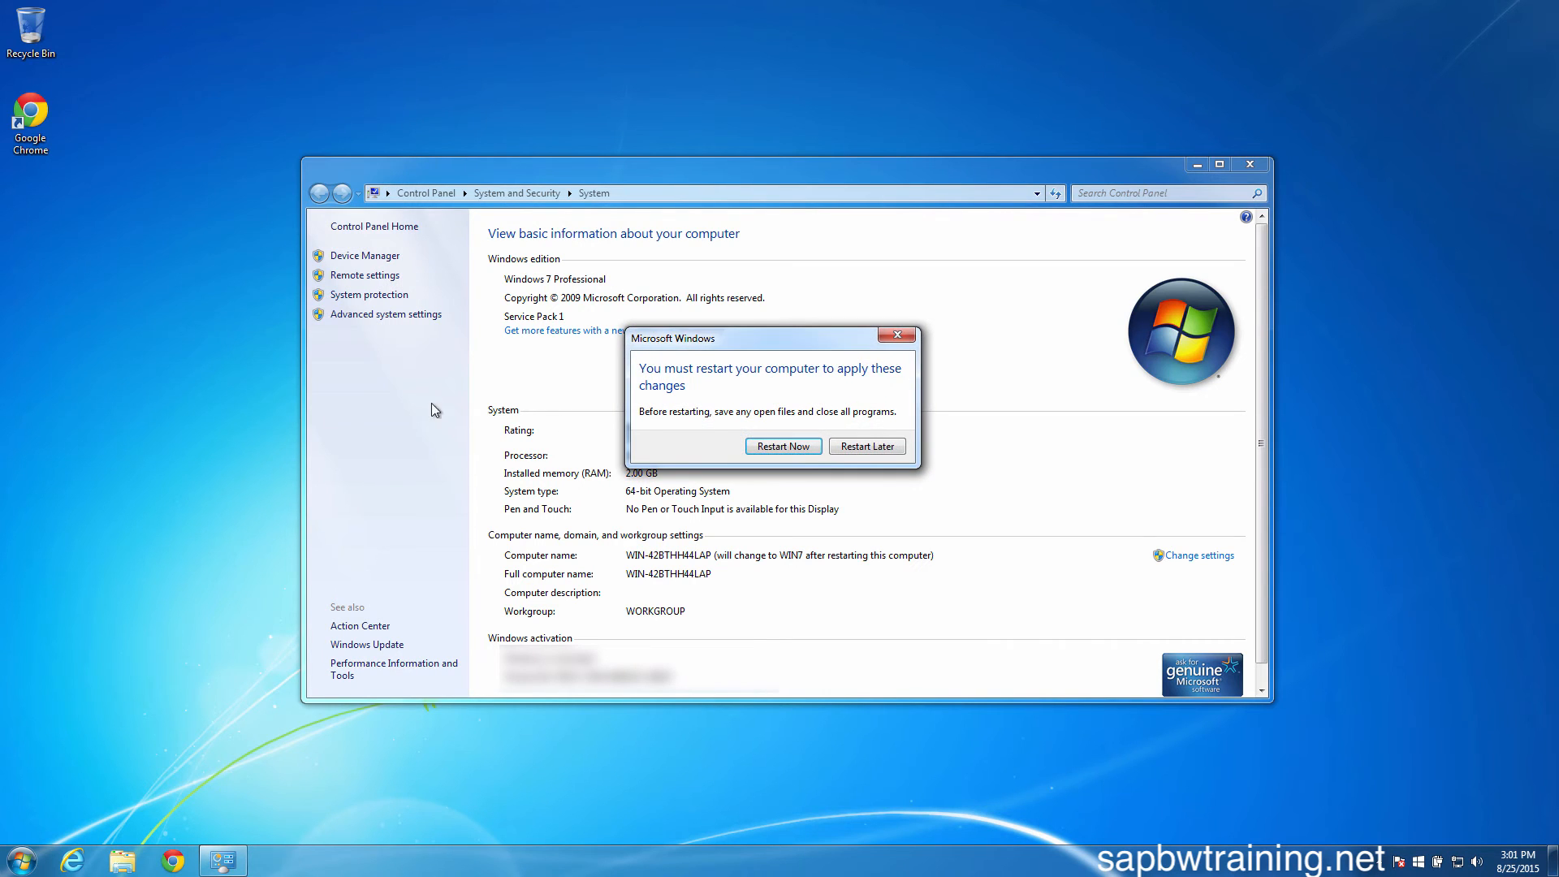
click(788, 450)
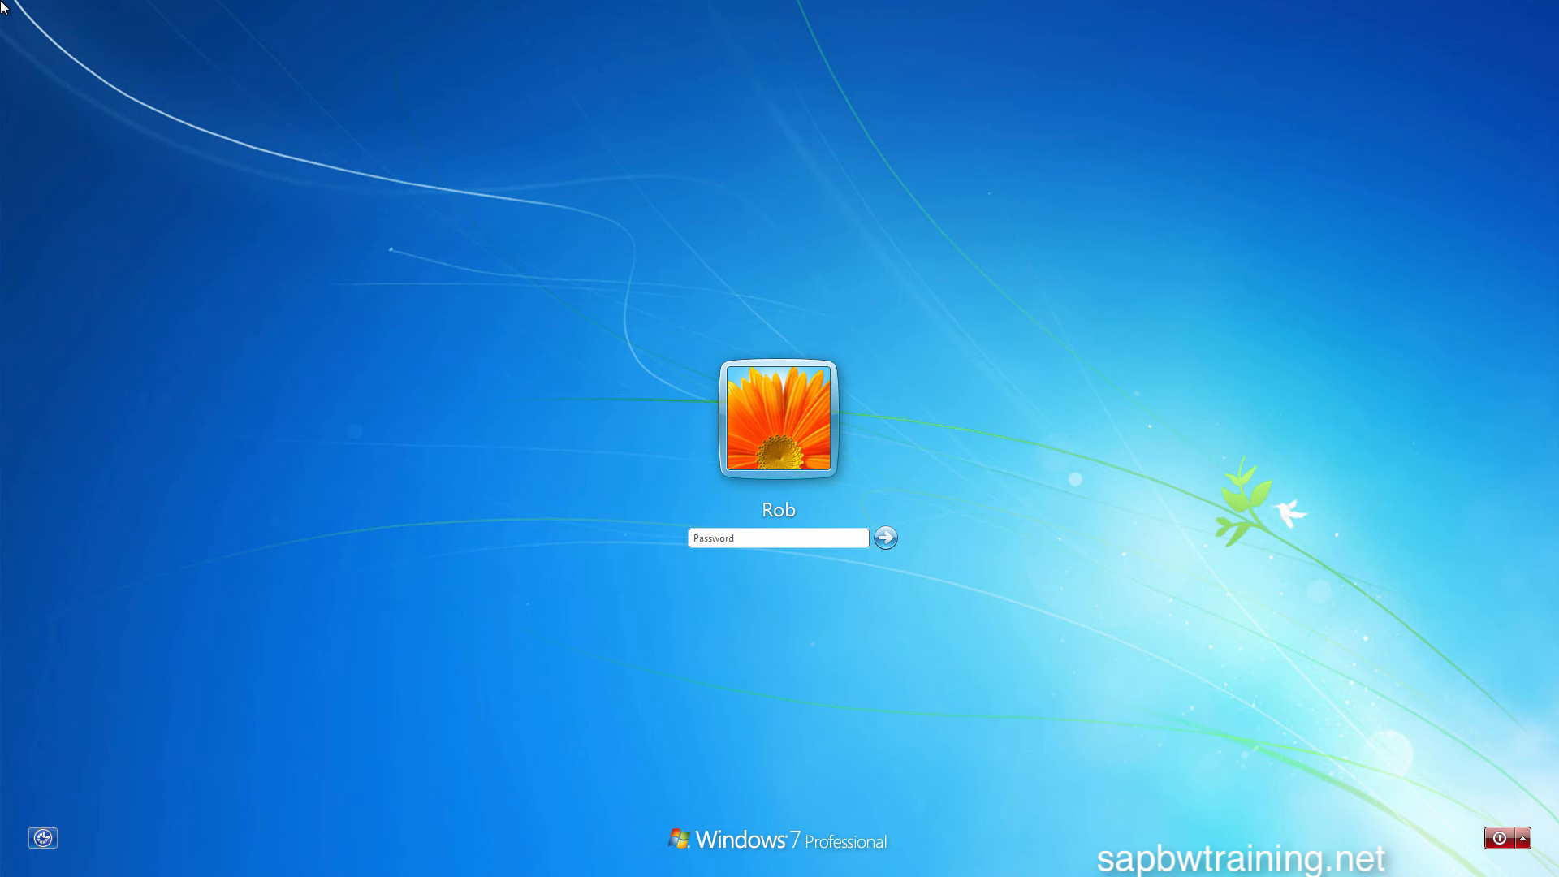
text(•••••••)
text(•••)
Step: Submit the password on the logon screen to sign back into the Windows 7 desktop
key(Return)
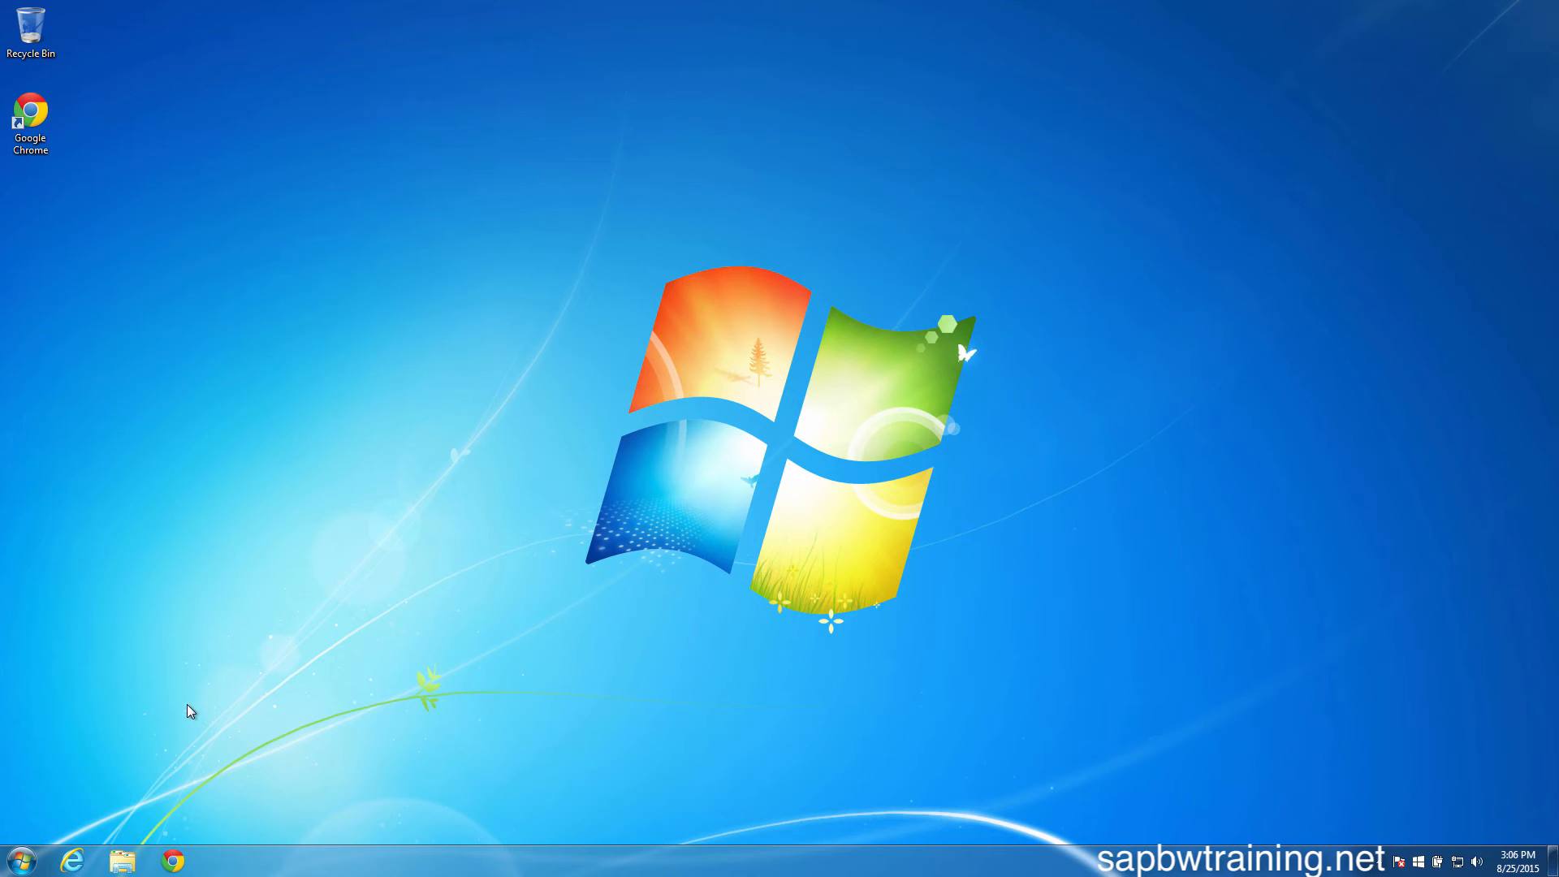
Step: Reach the System information window from Computer Properties in the Start menu
click(24, 859)
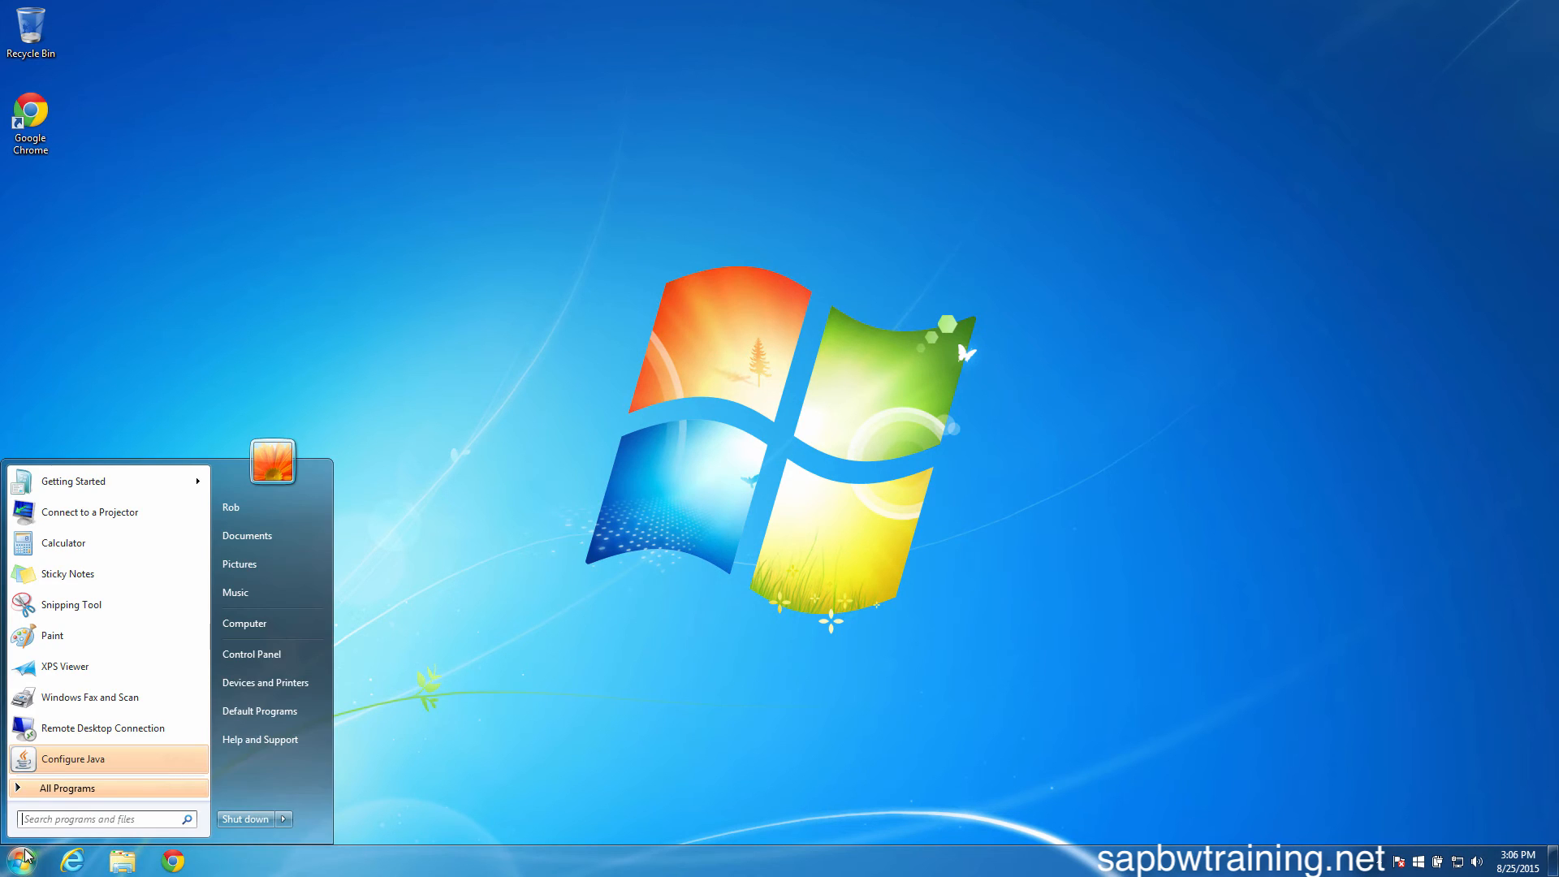
right_click(257, 628)
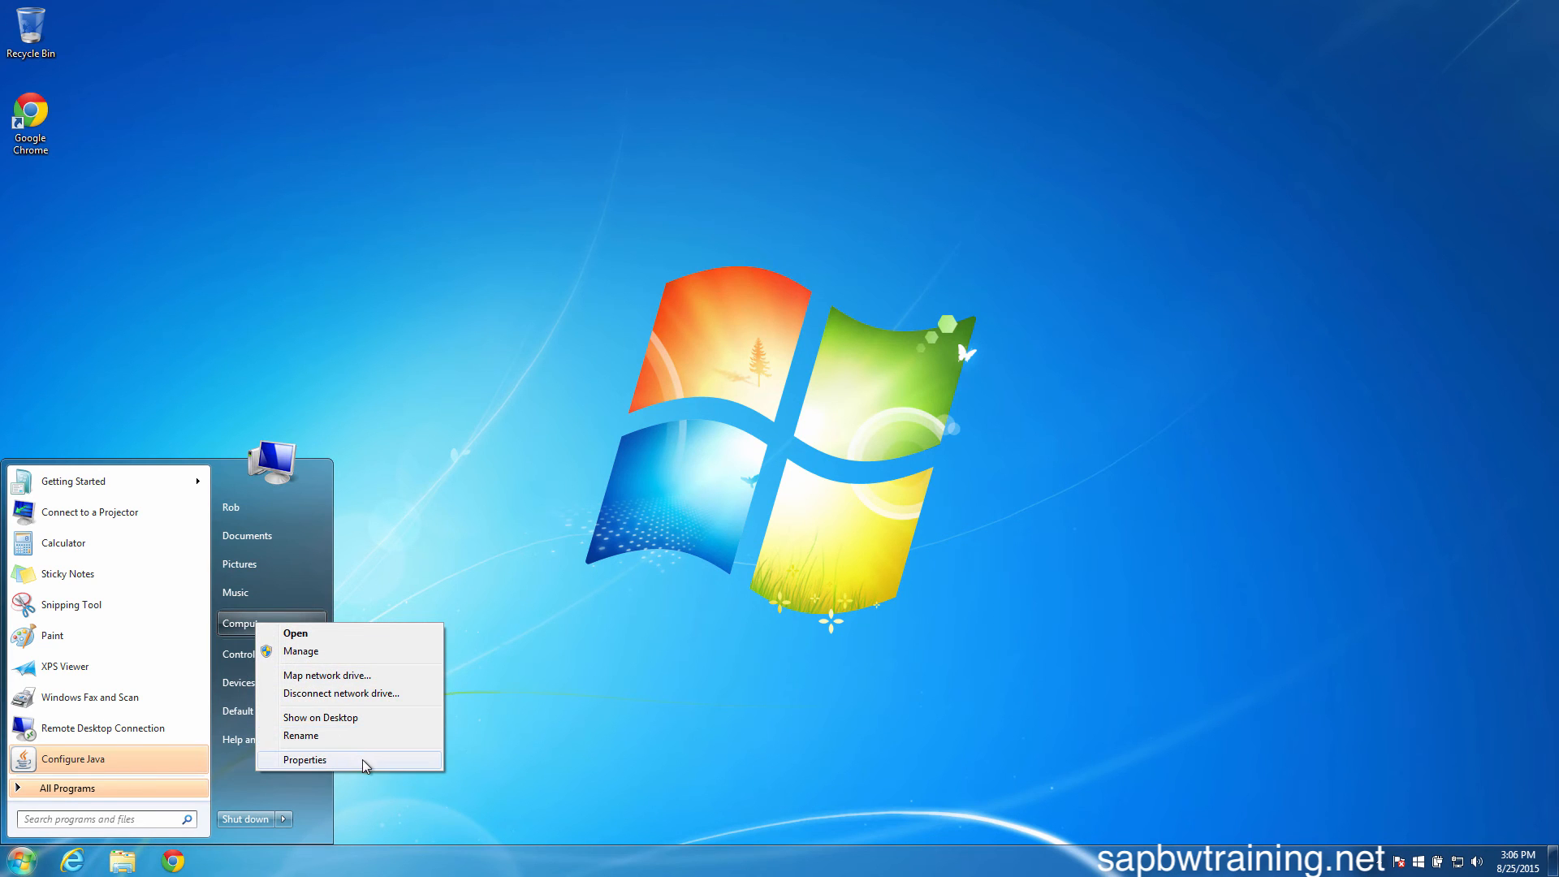
click(362, 759)
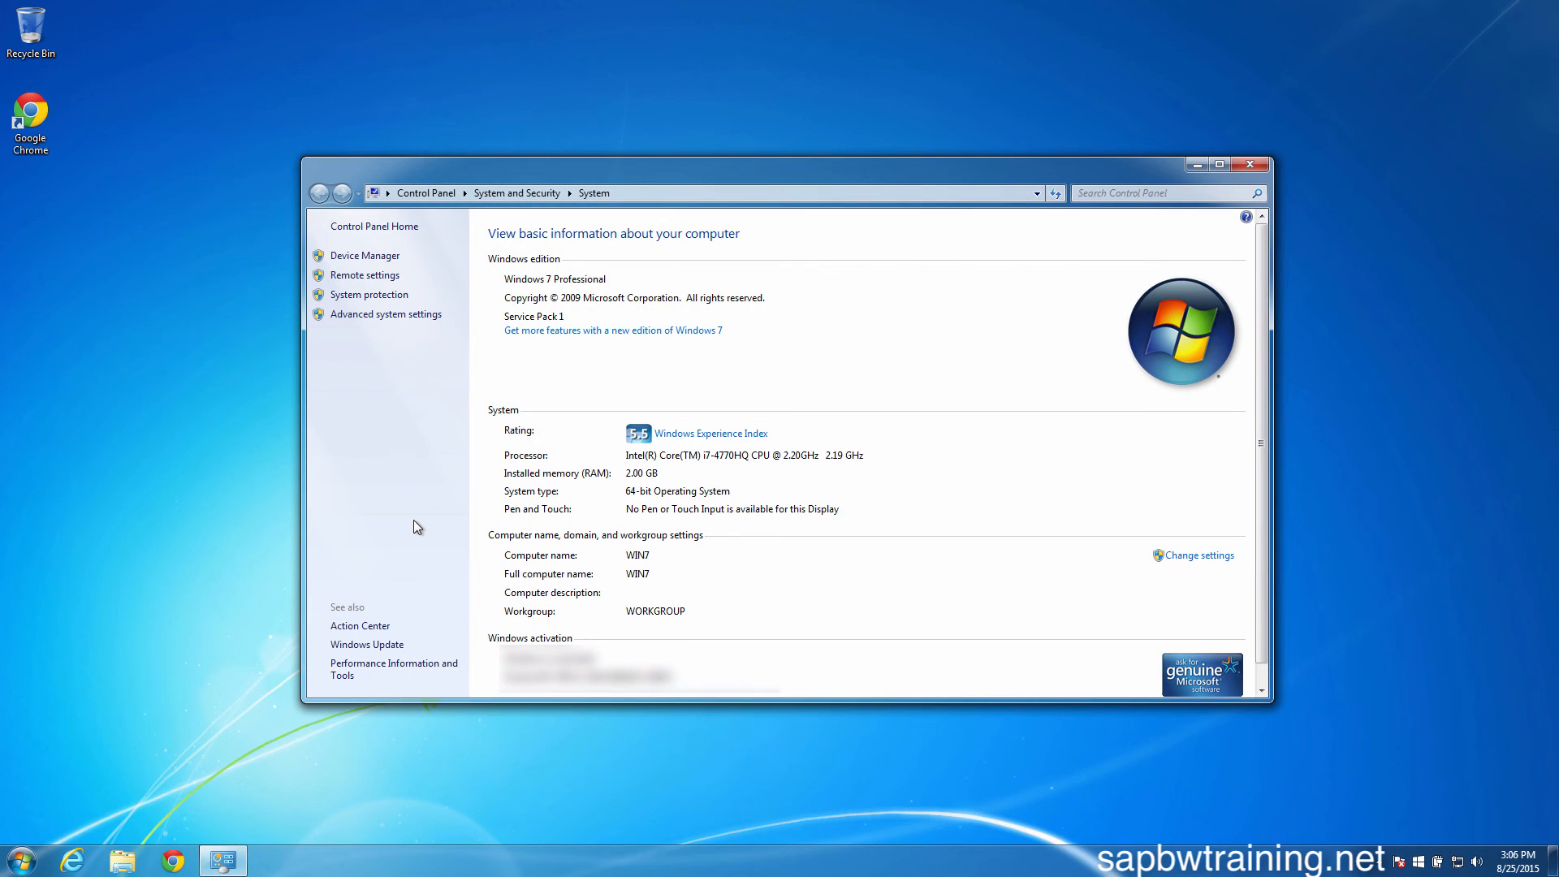
Step: Go through Advanced system settings into Performance Options, Advanced, showing the 2047 MB paging file
click(395, 317)
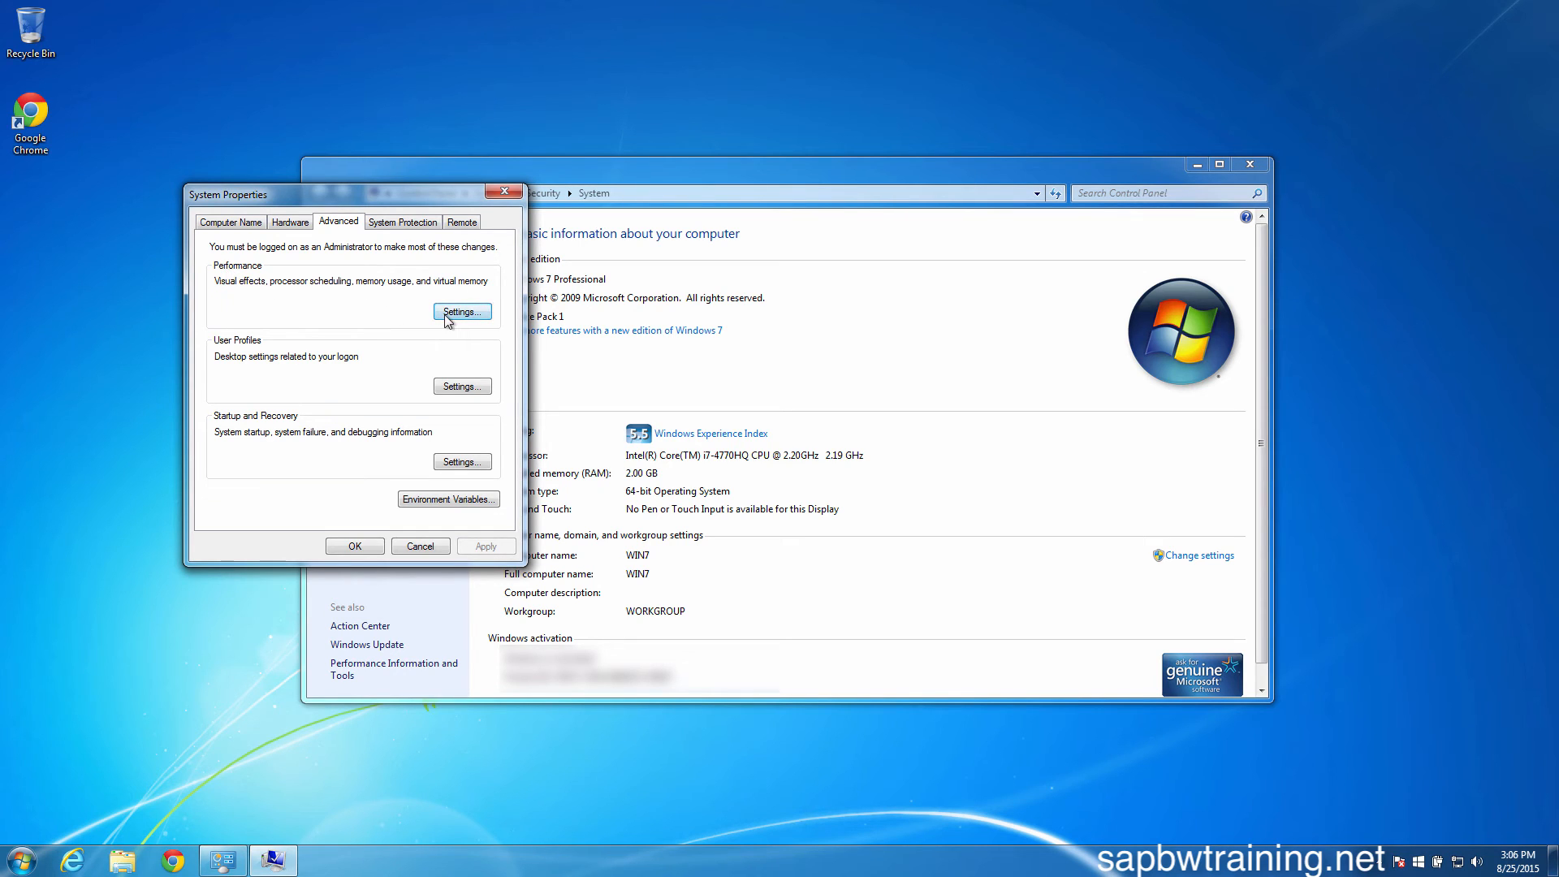
click(473, 313)
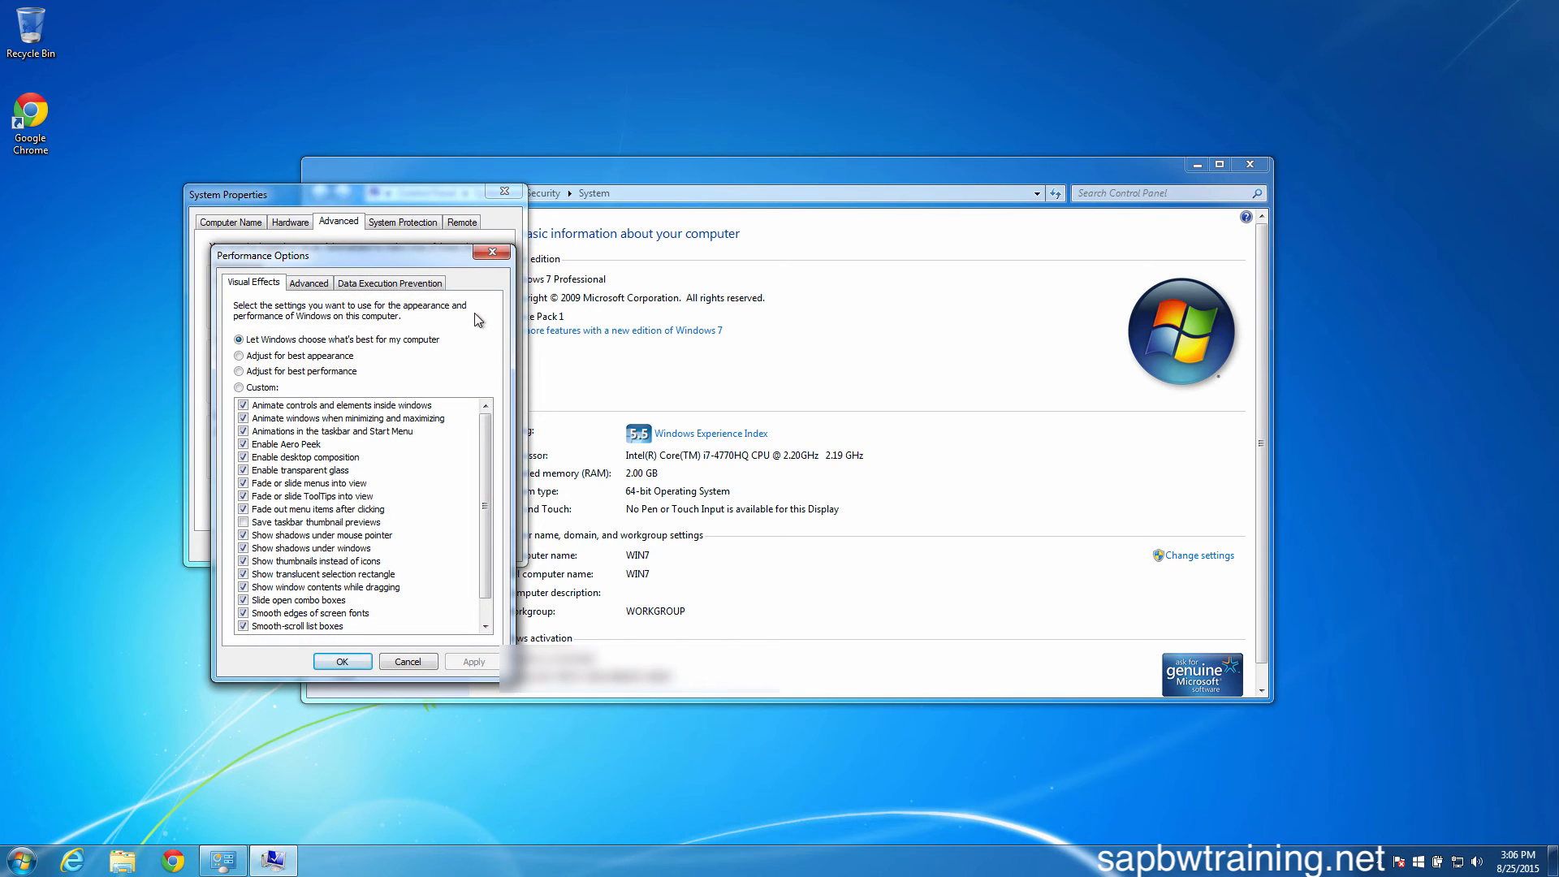
click(310, 284)
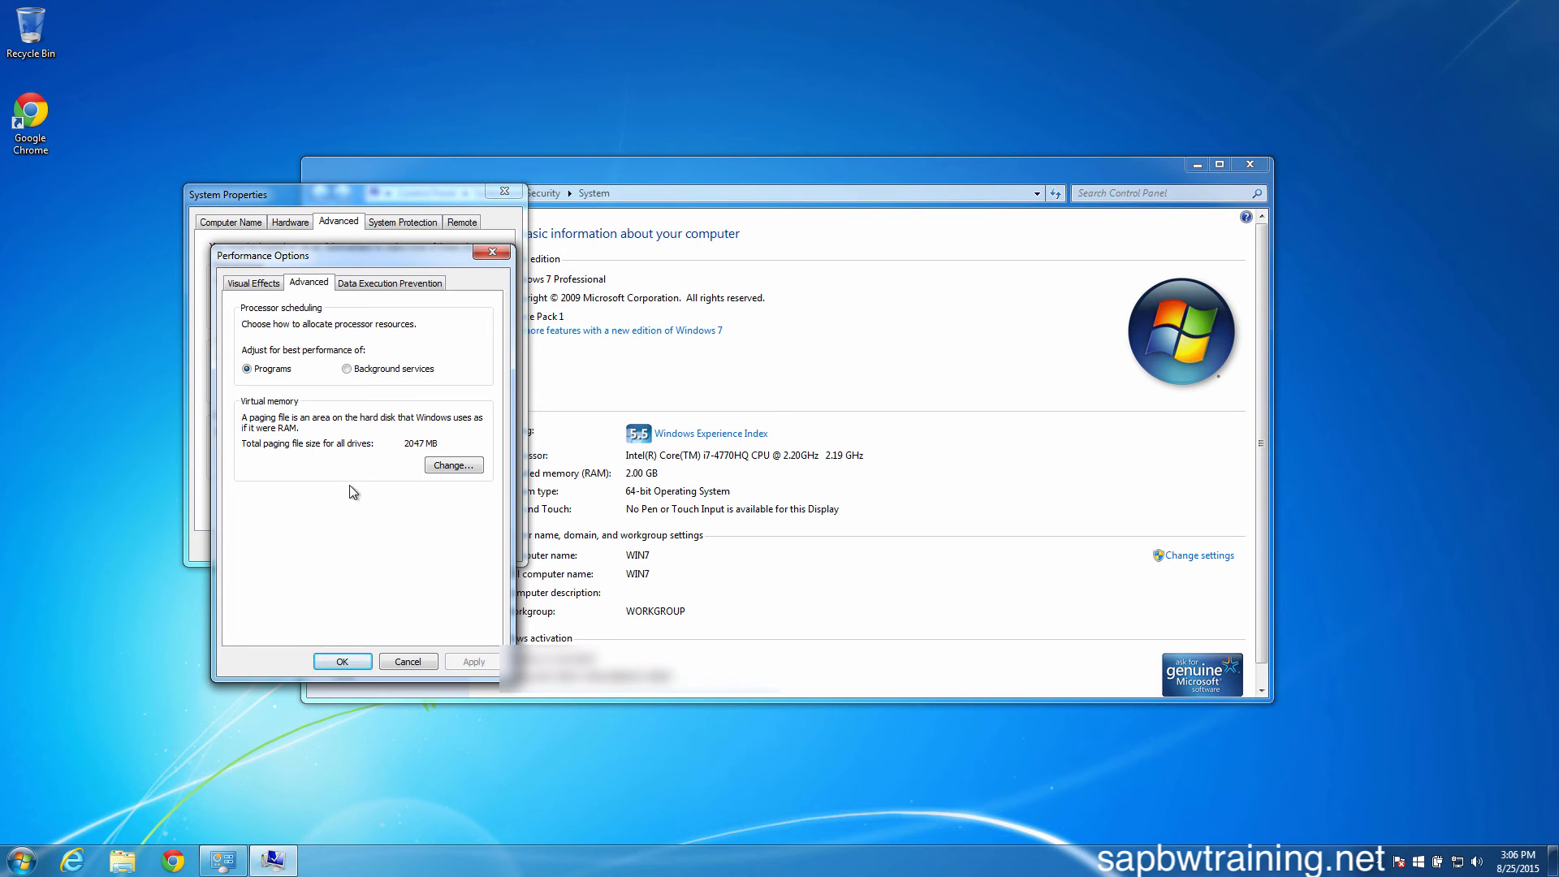
Step: Set a custom paging file of 10240 MB initial and 20480 MB maximum on drive C:
click(459, 471)
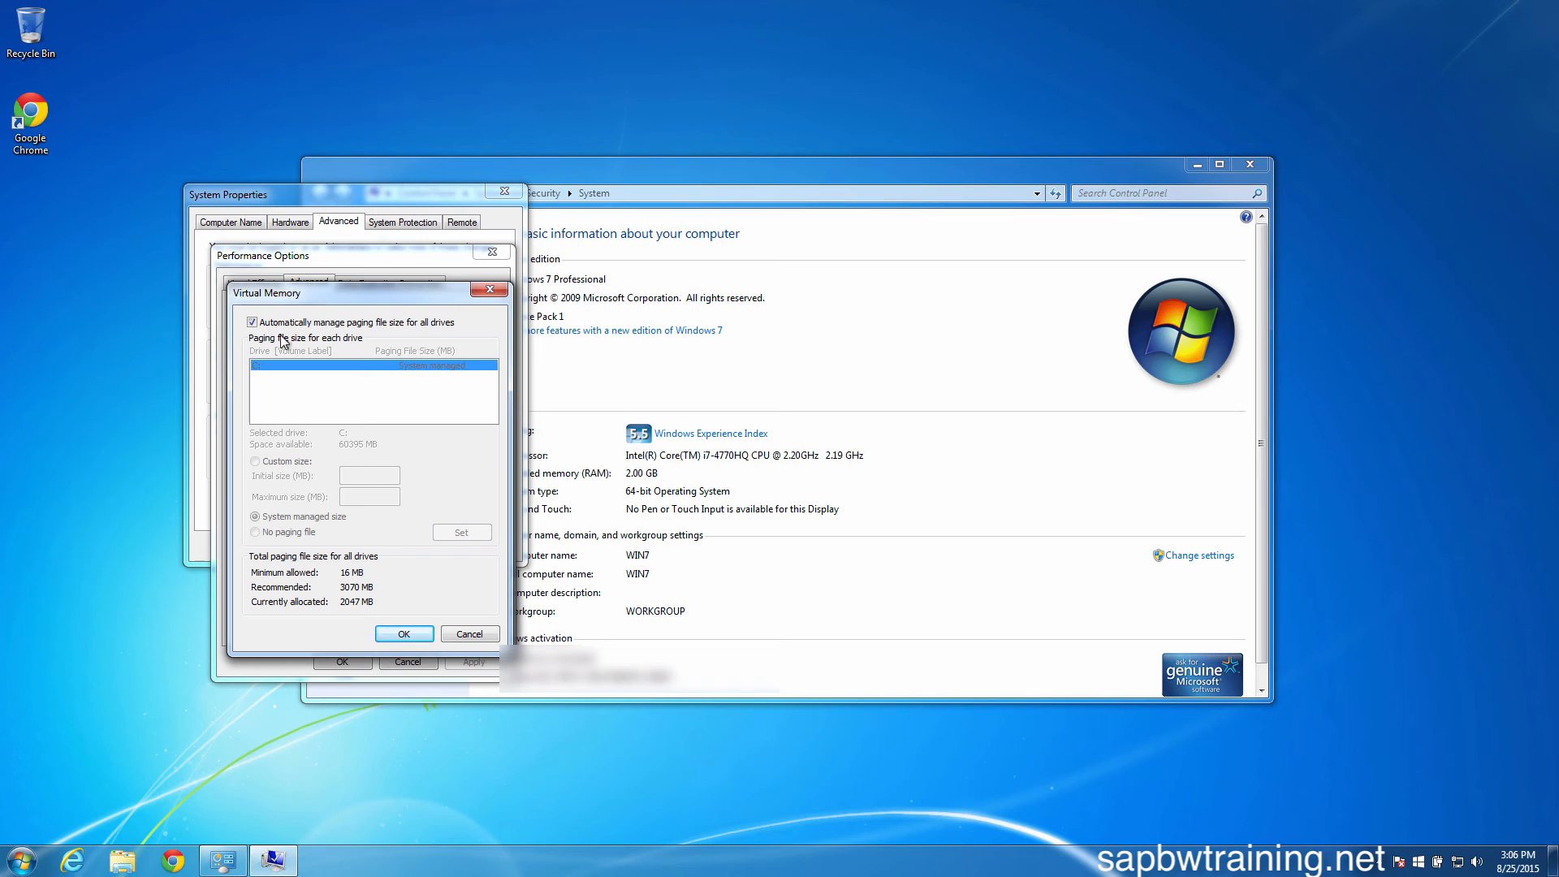
click(253, 323)
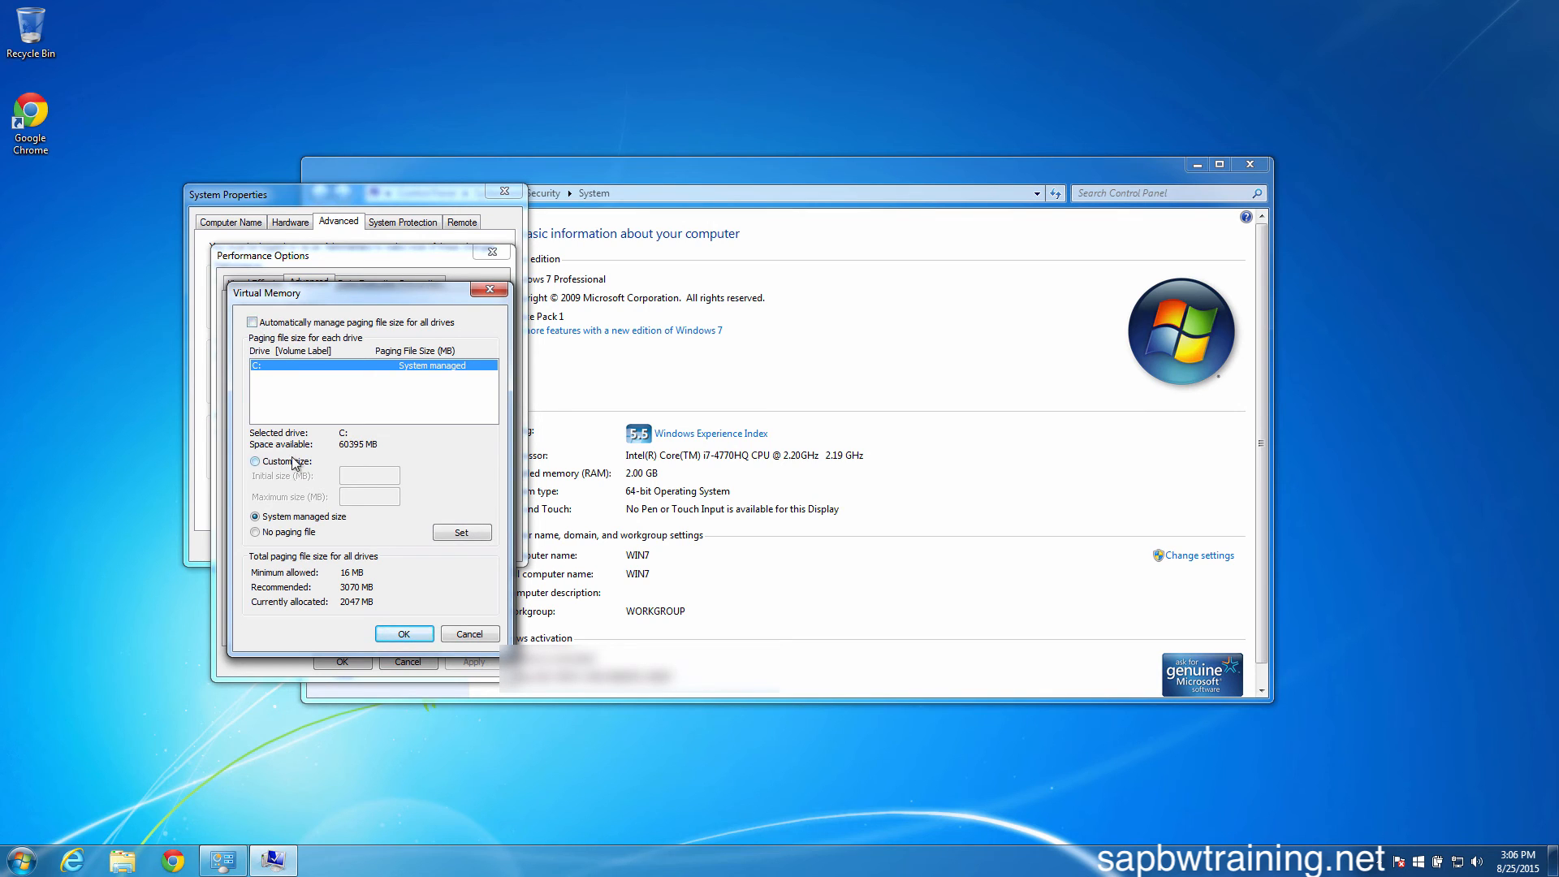
click(271, 463)
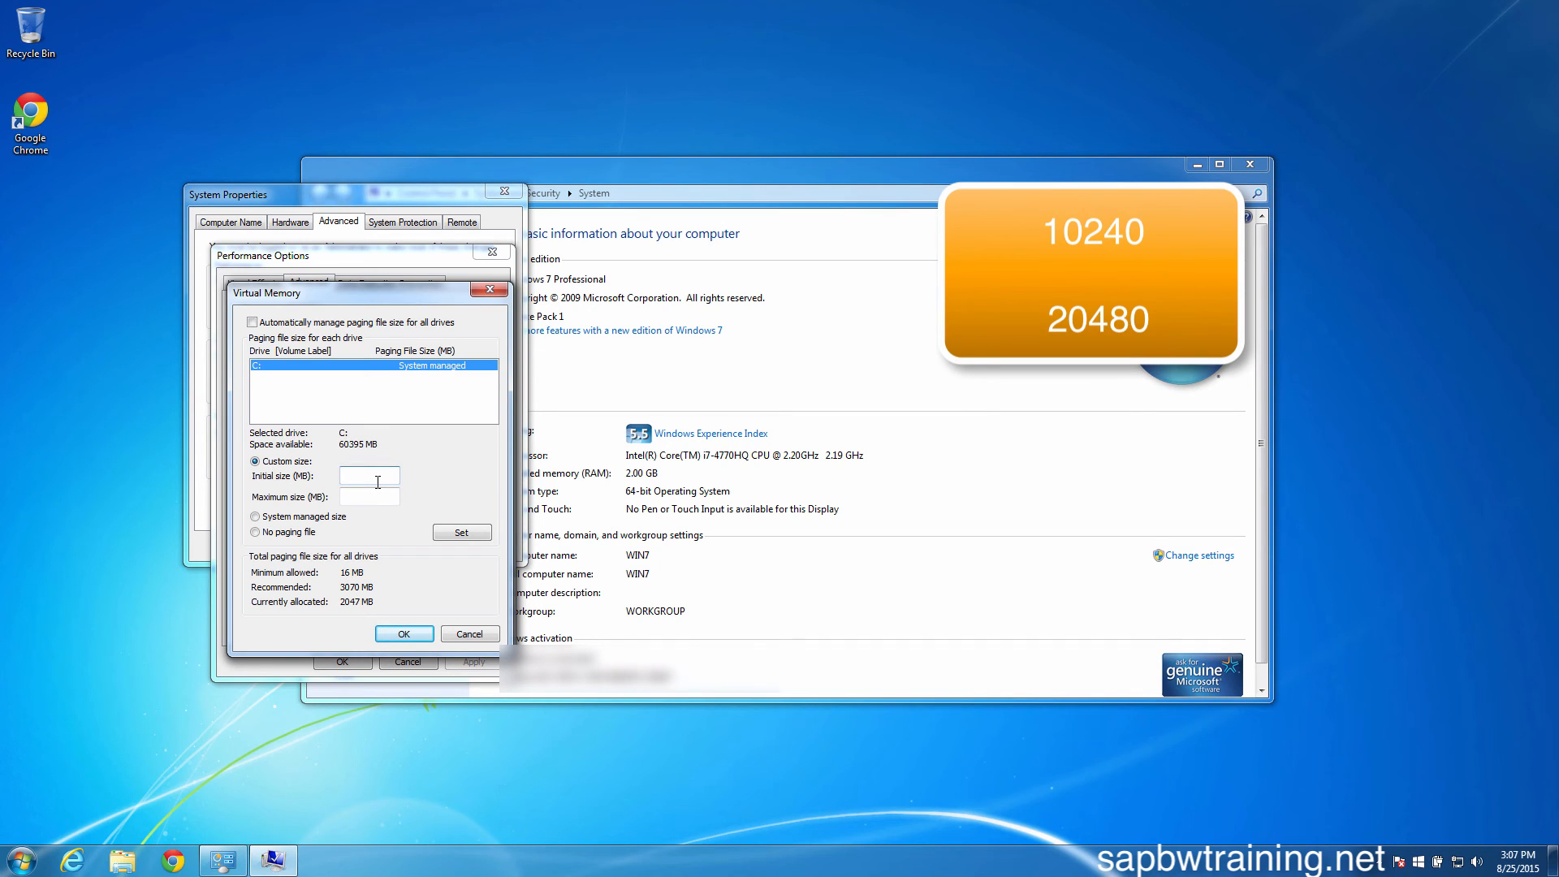
click(378, 477)
text(10240)
click(351, 492)
text(20480)
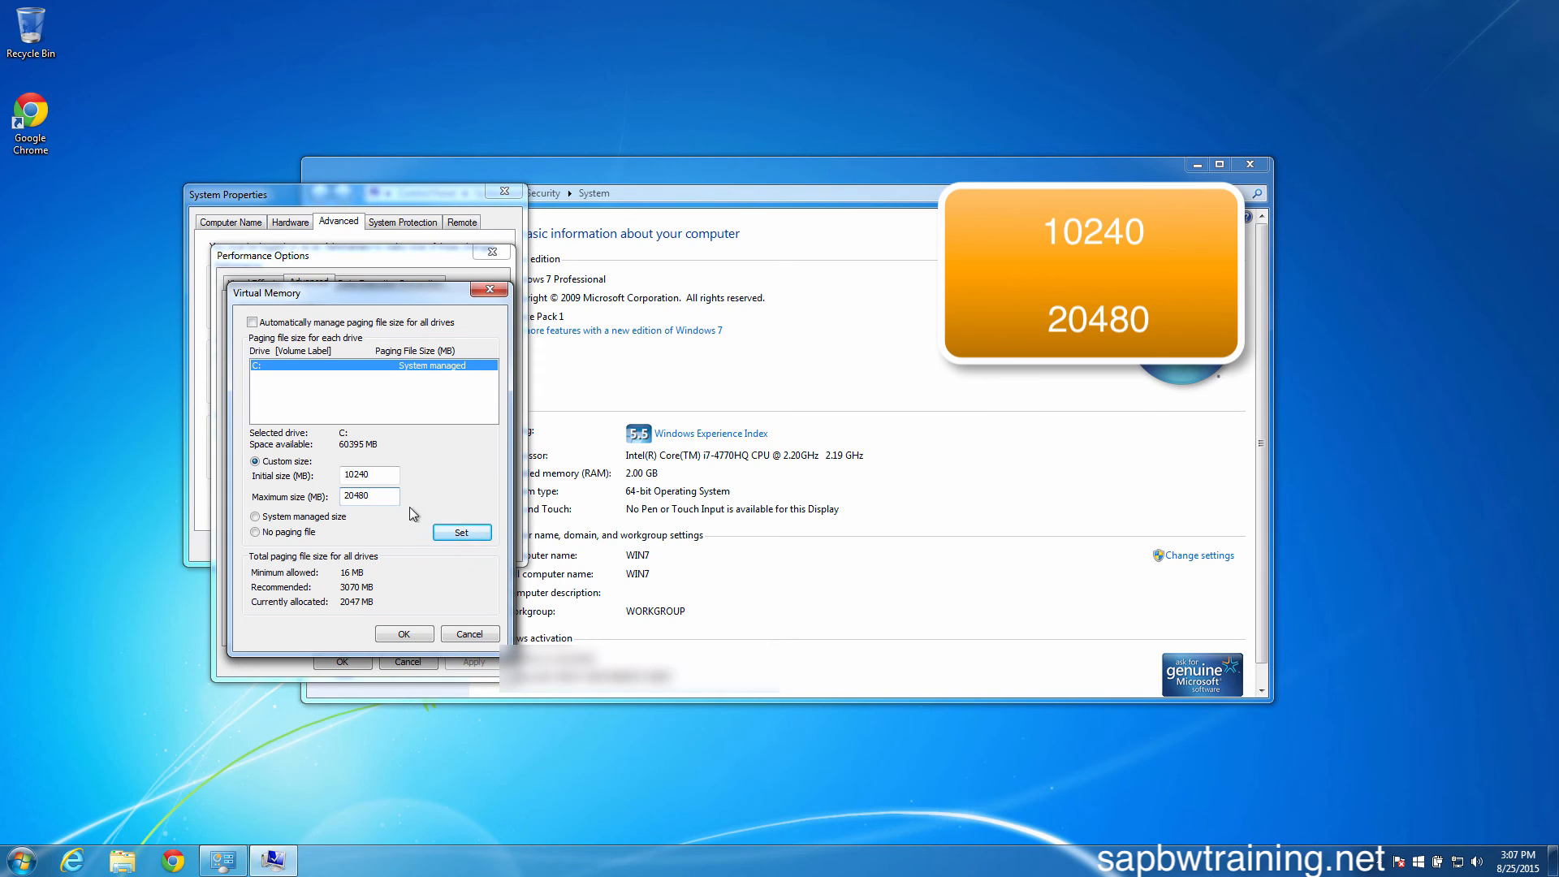
click(460, 538)
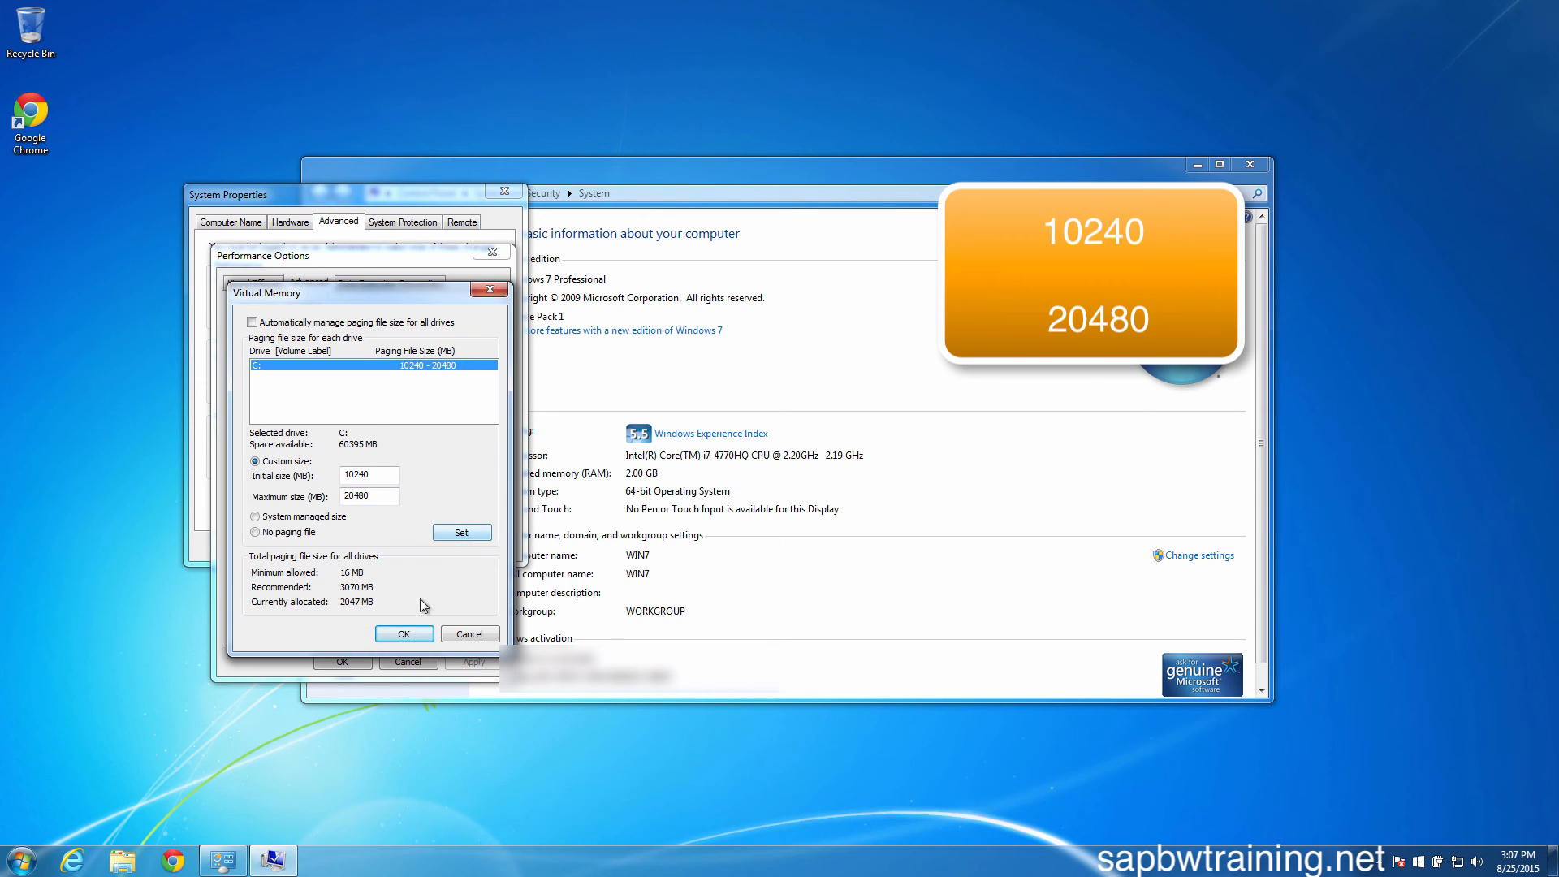
Step: Confirm the virtual memory change and close Performance Options, System Properties and the System window
click(406, 635)
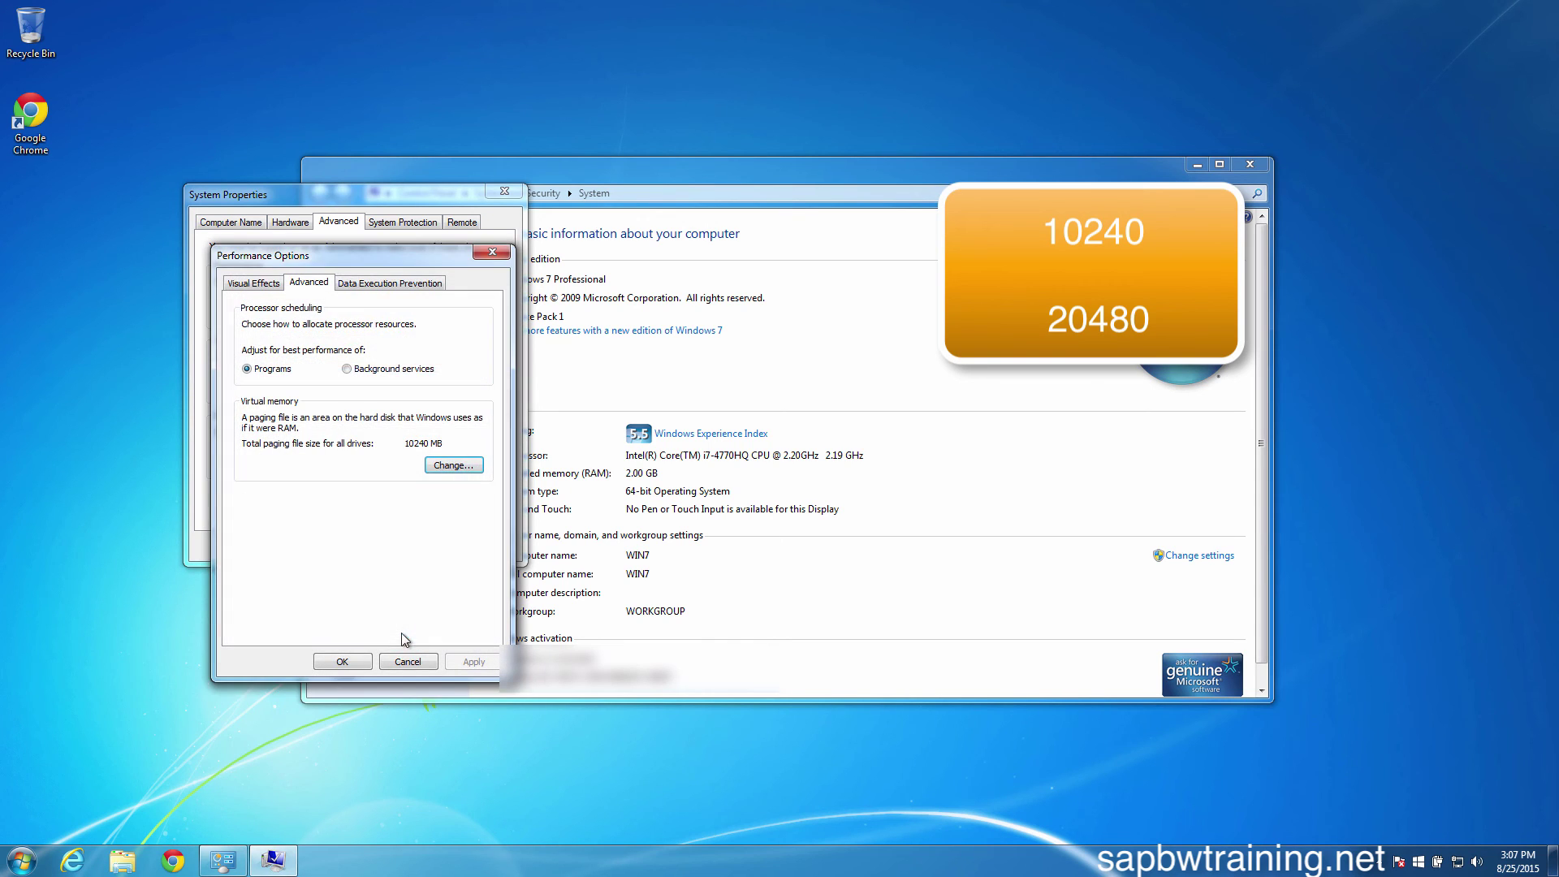
click(344, 663)
click(349, 545)
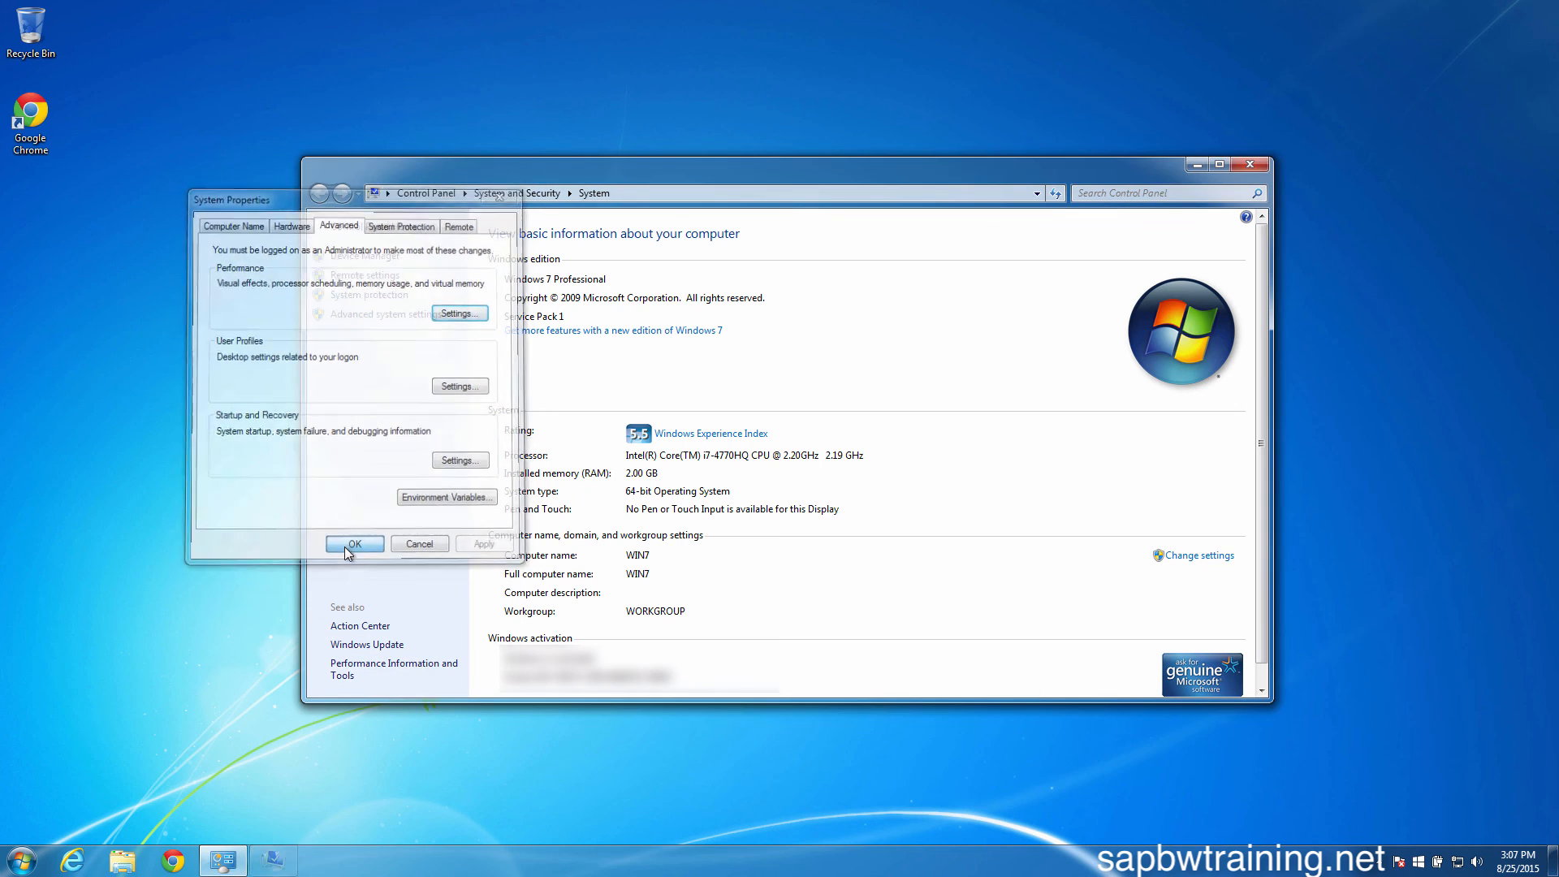
click(1249, 169)
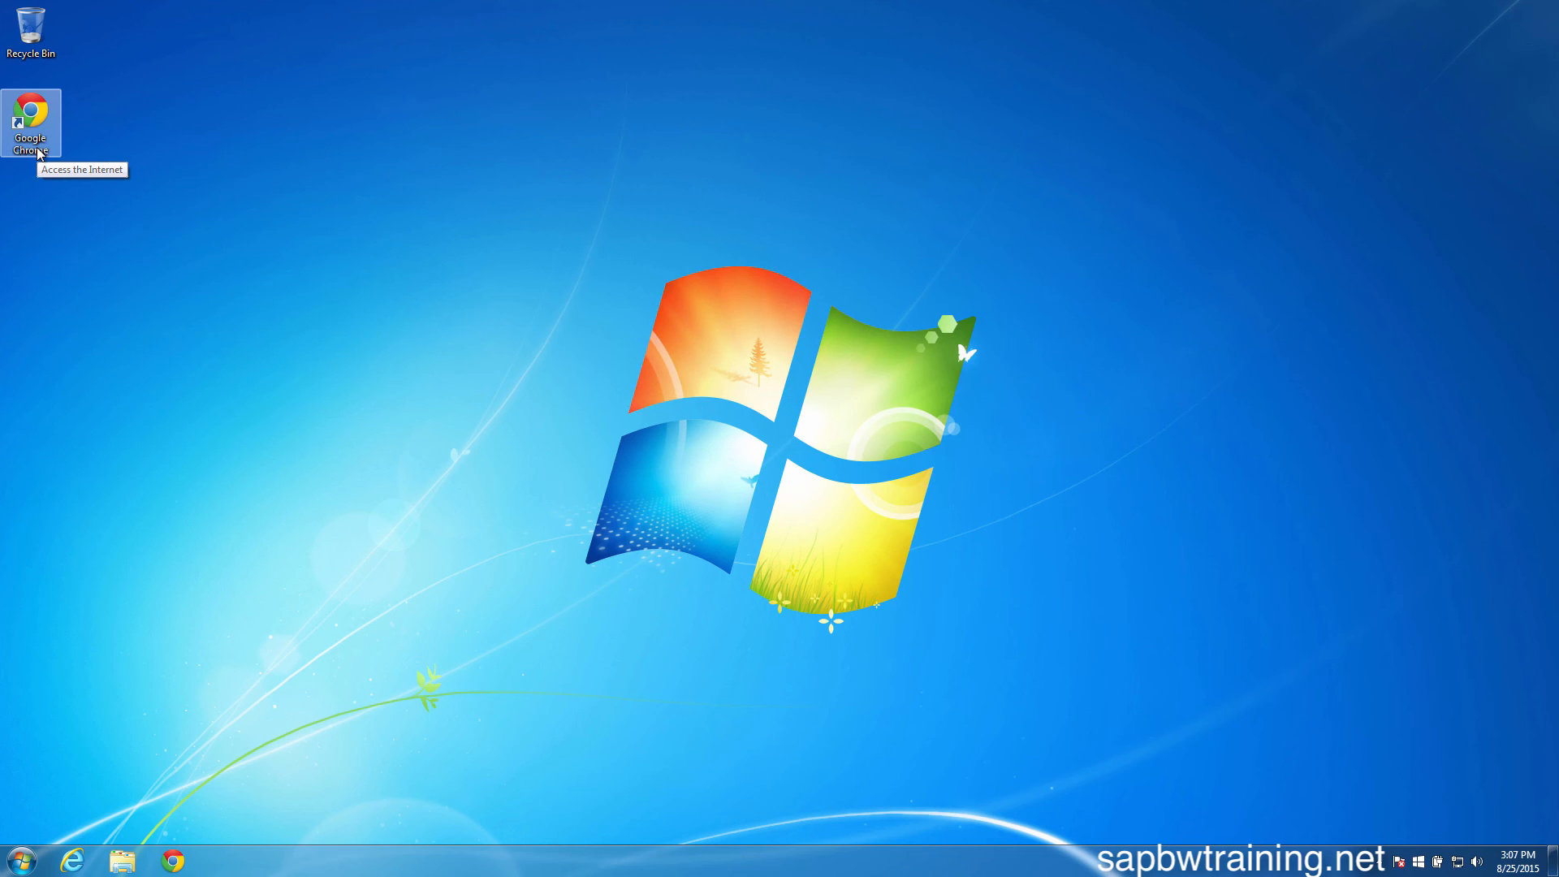
Step: Launch Chrome and run a Google search for winrar download
double_click(38, 151)
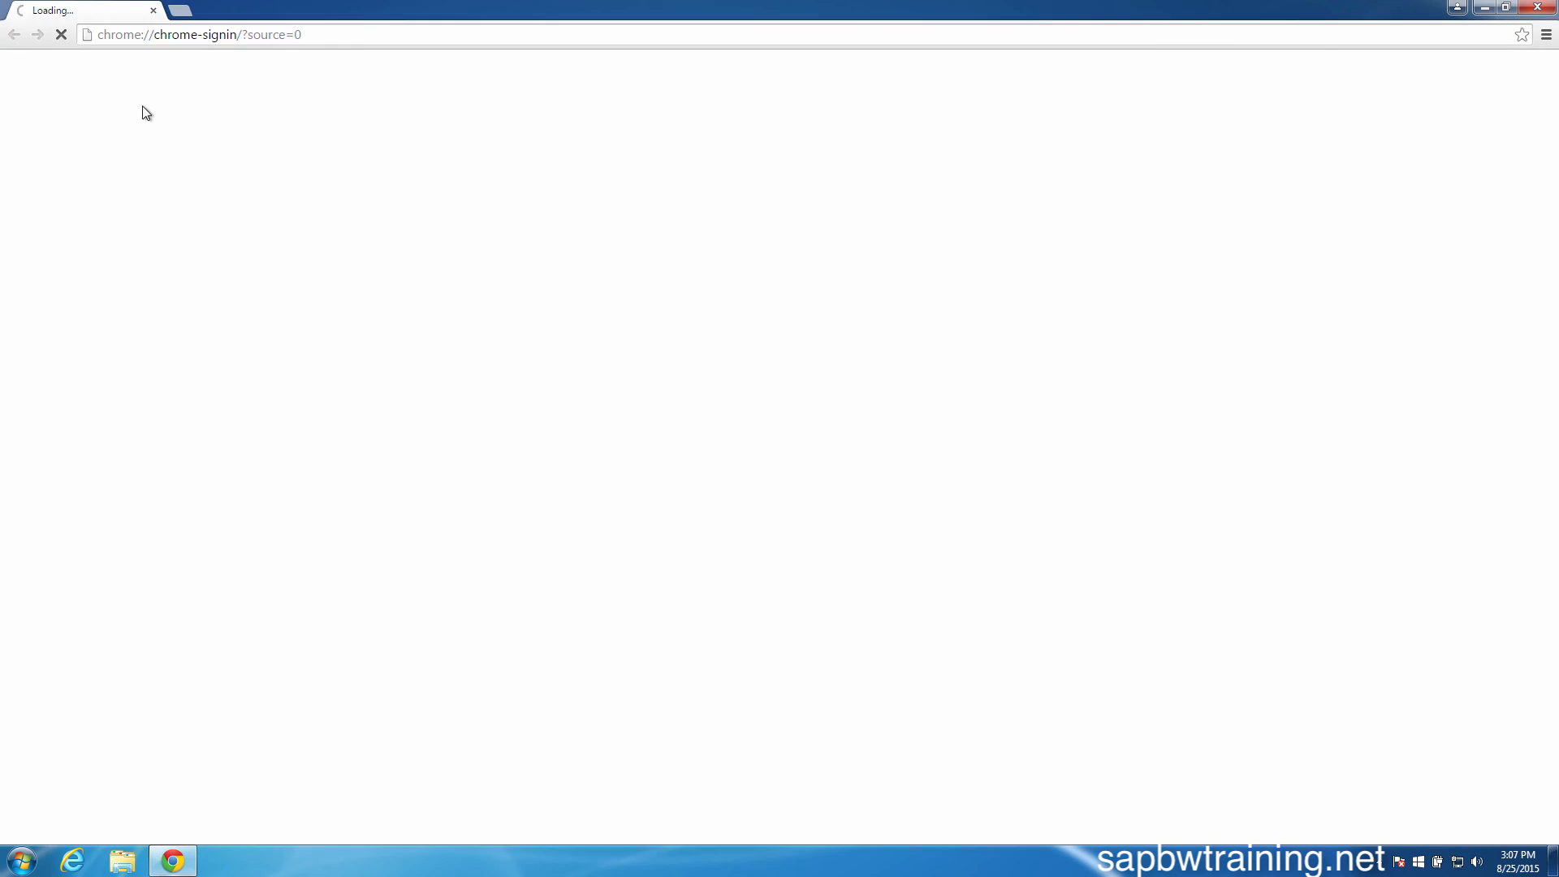
click(220, 36)
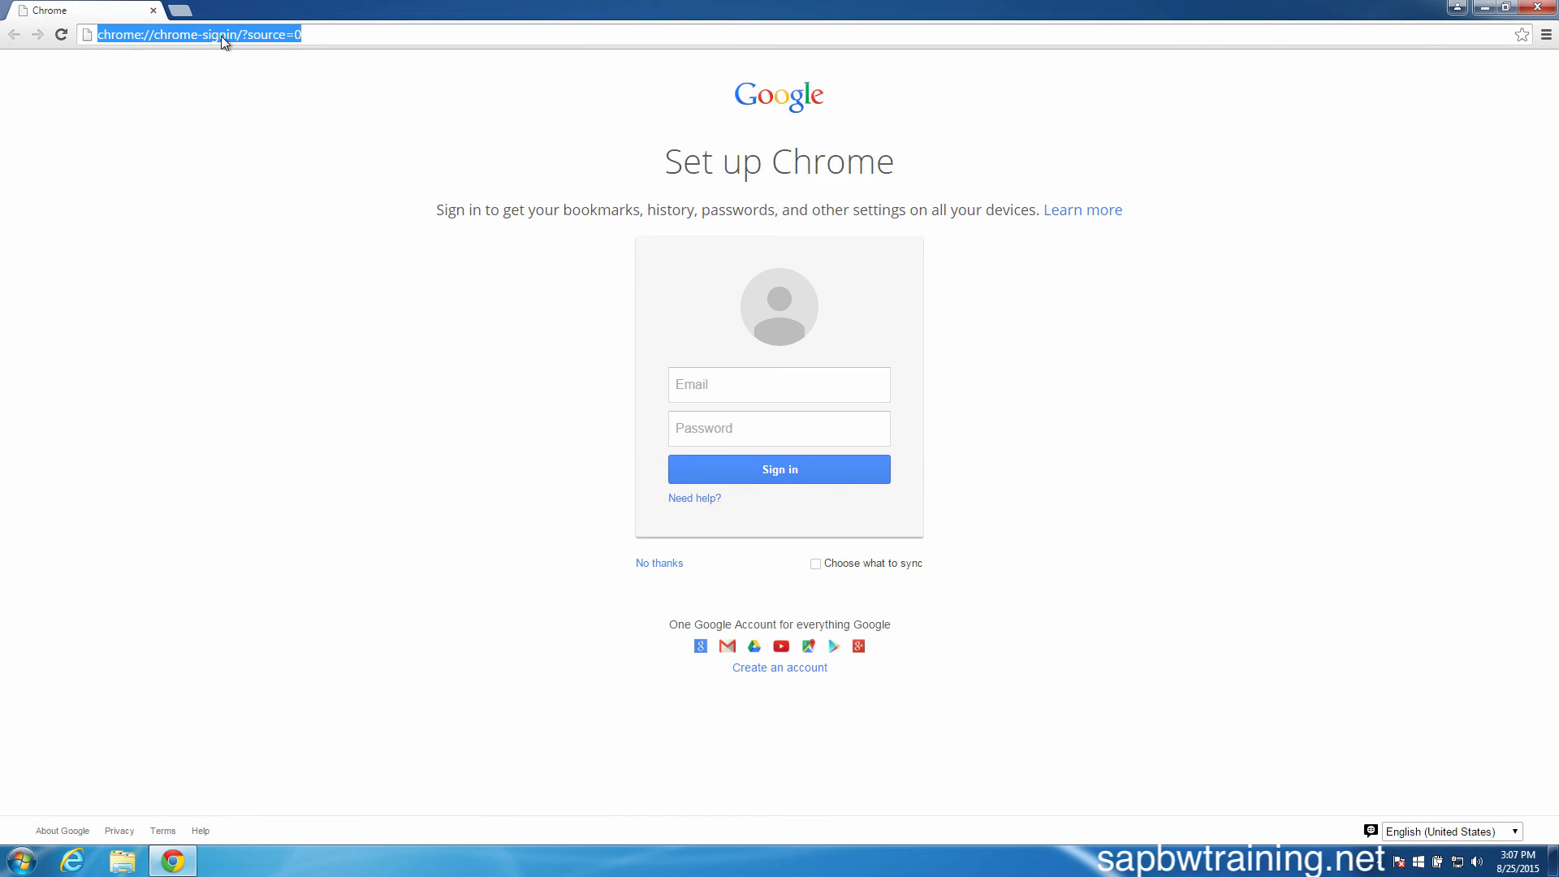
text(winrar)
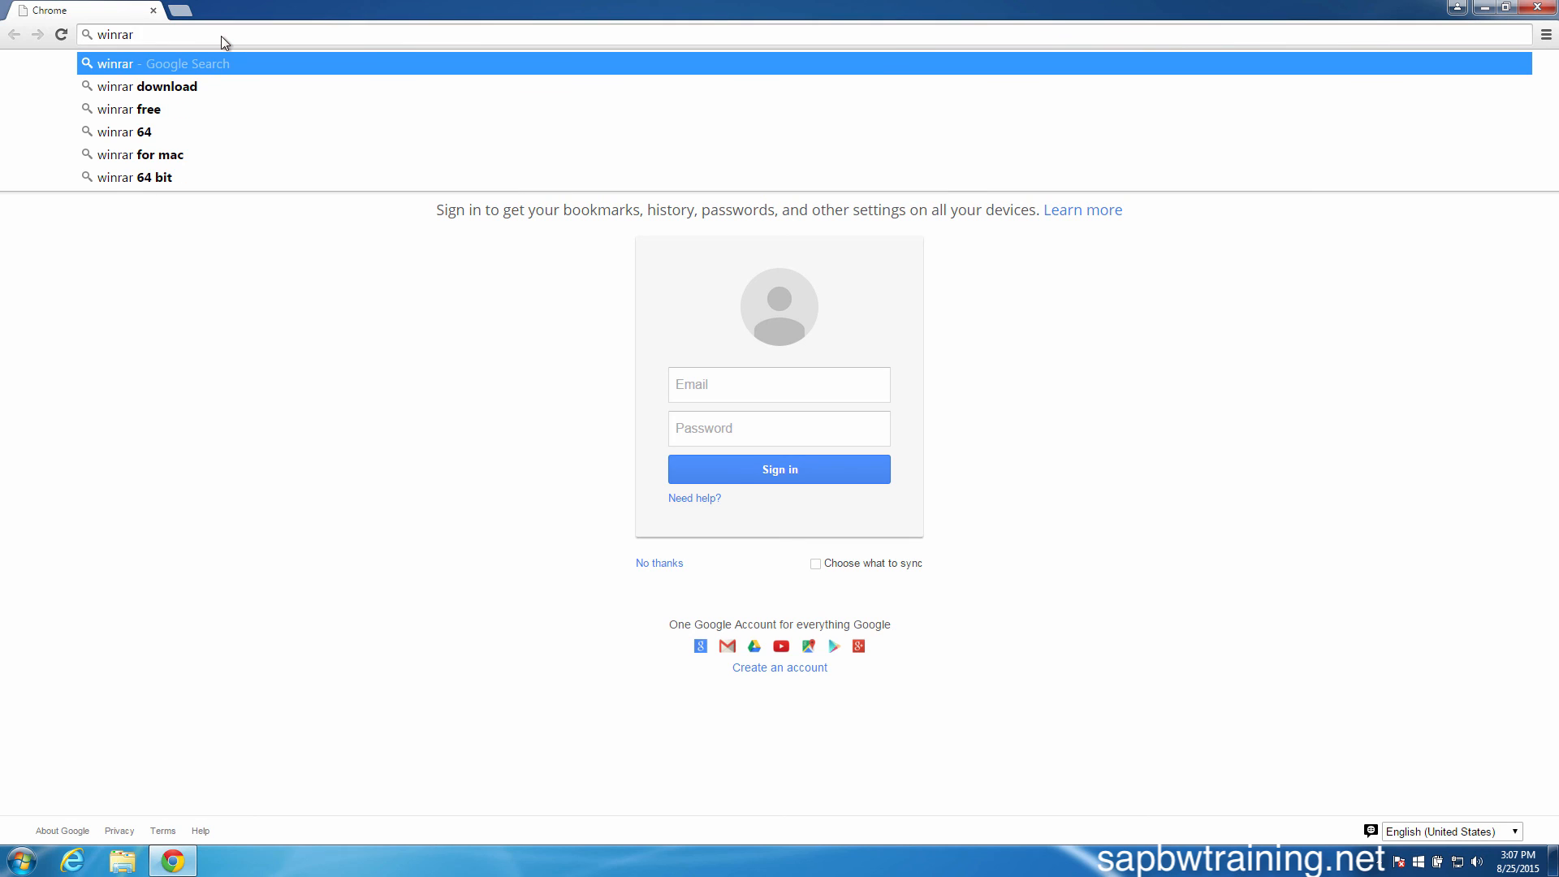
key(Down)
key(Return)
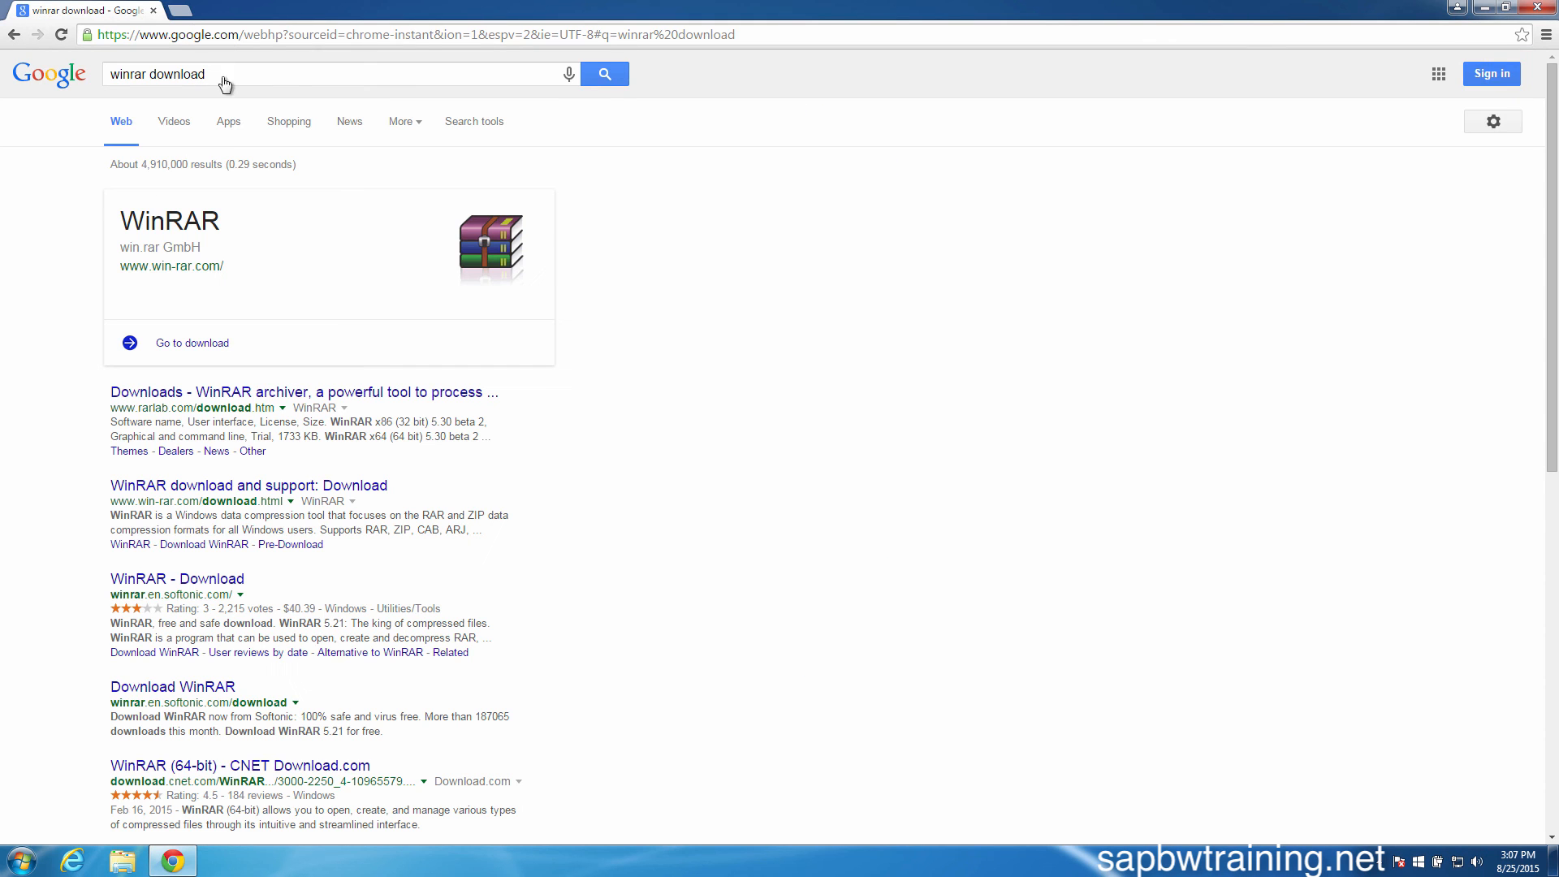
Step: From win-rar.com, download the WinRAR 5.21 installer wrar521.exe
click(184, 342)
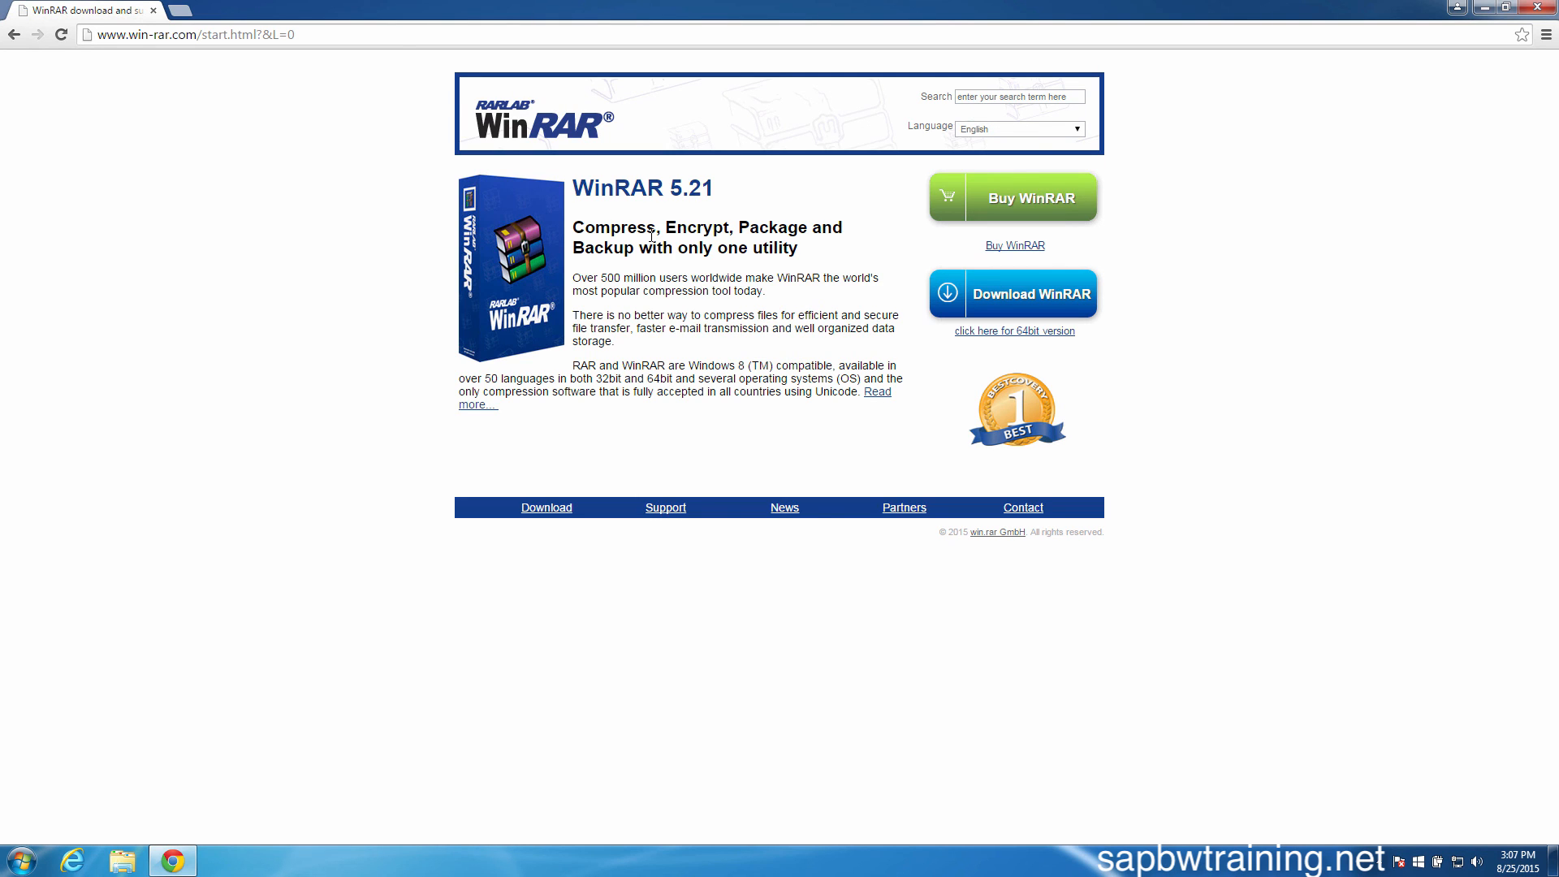
click(1027, 305)
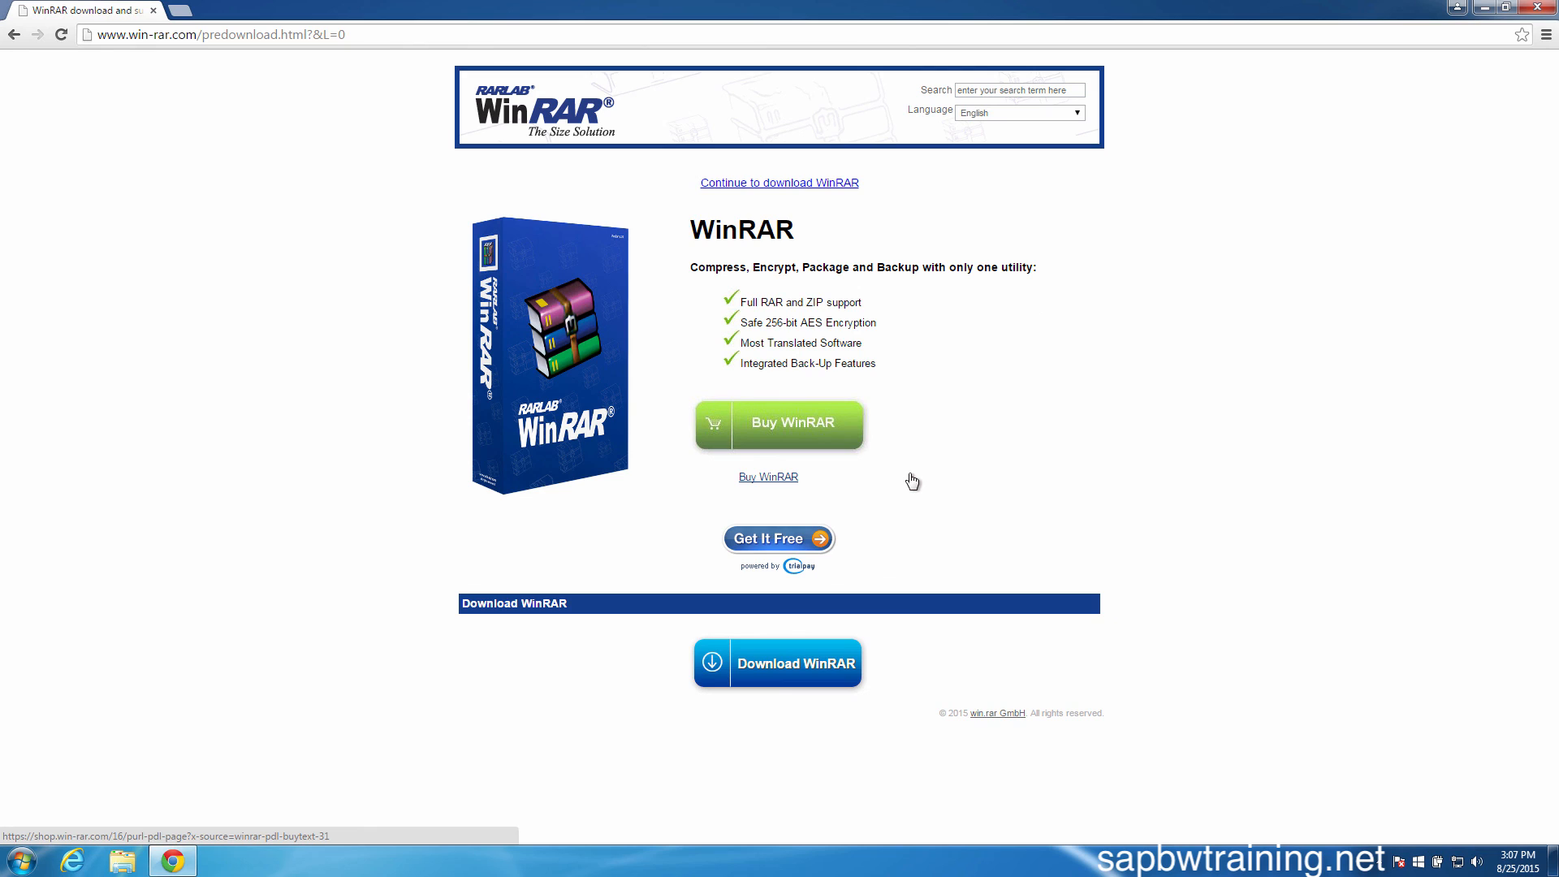
click(761, 690)
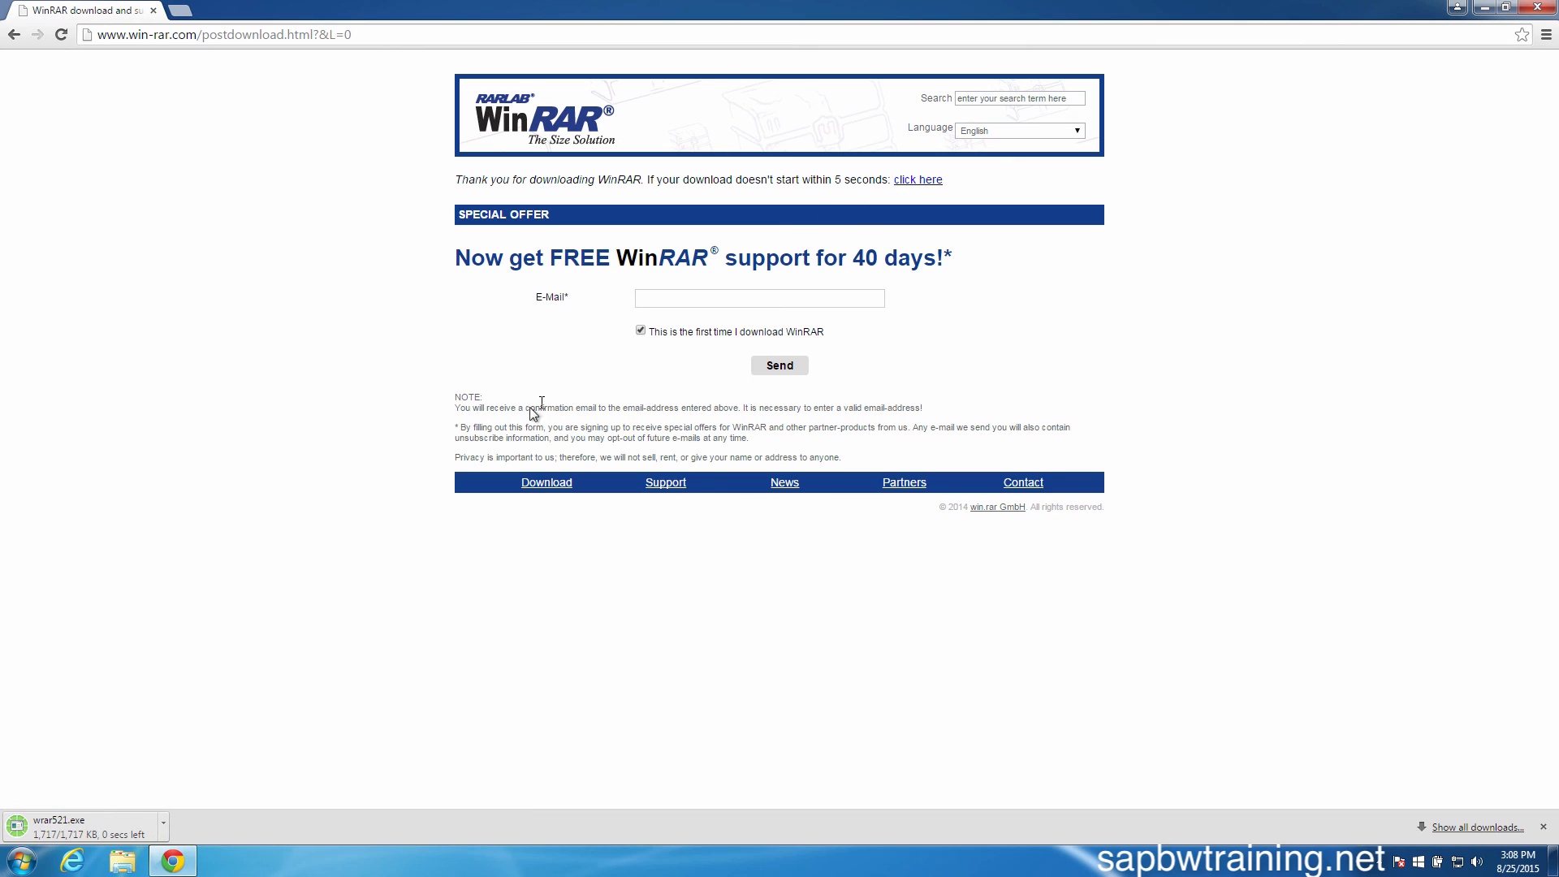
Step: Install WinRAR 5.21 from wrar521.exe with default integration options, dismissing the 32-bit notice
click(97, 824)
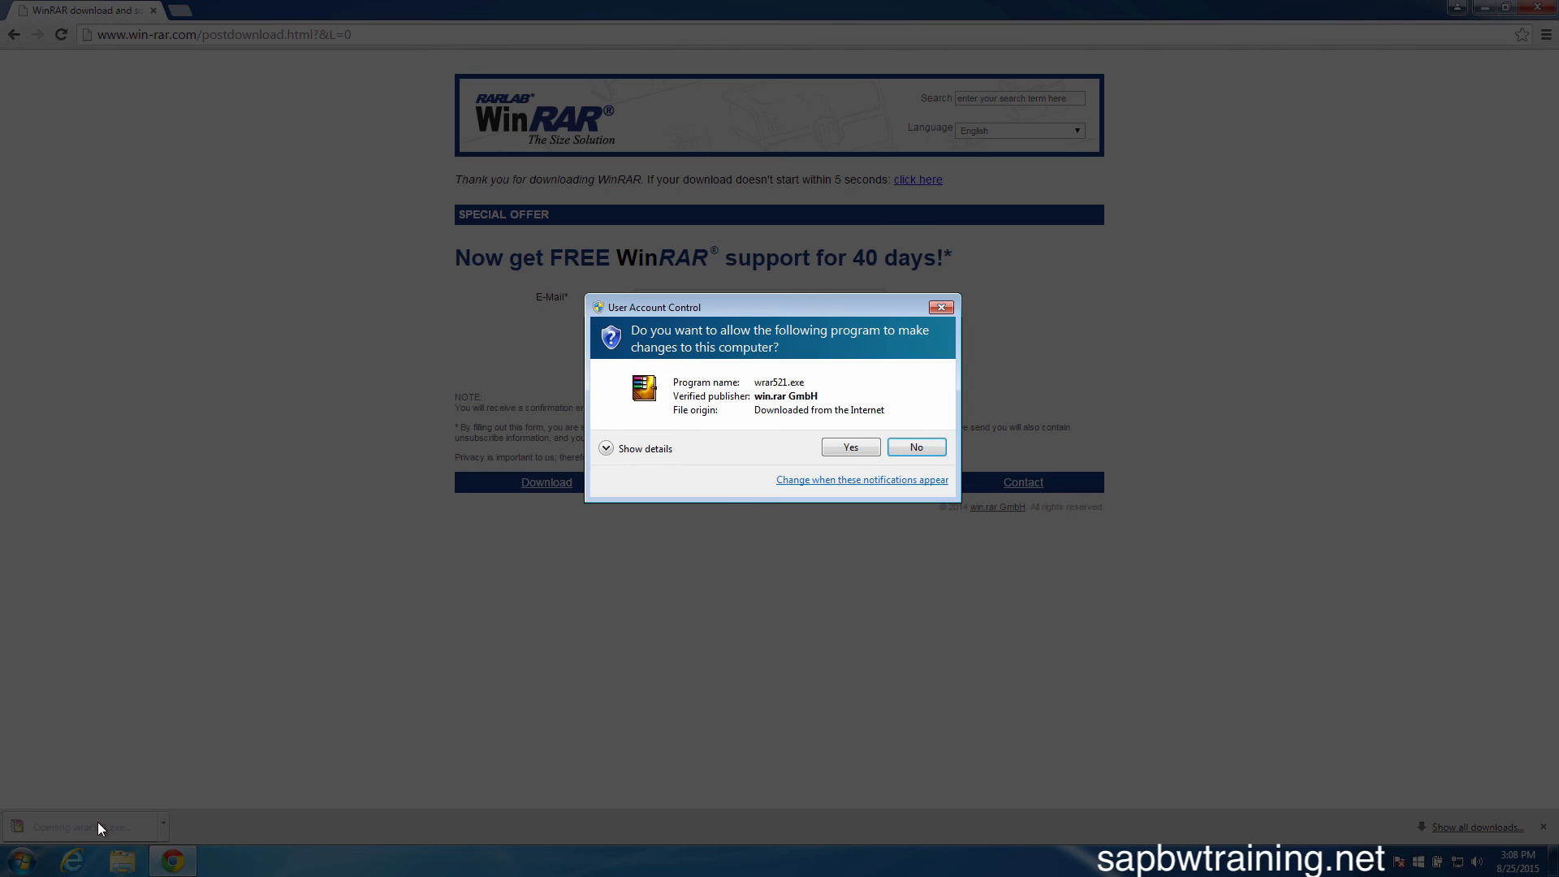
click(850, 447)
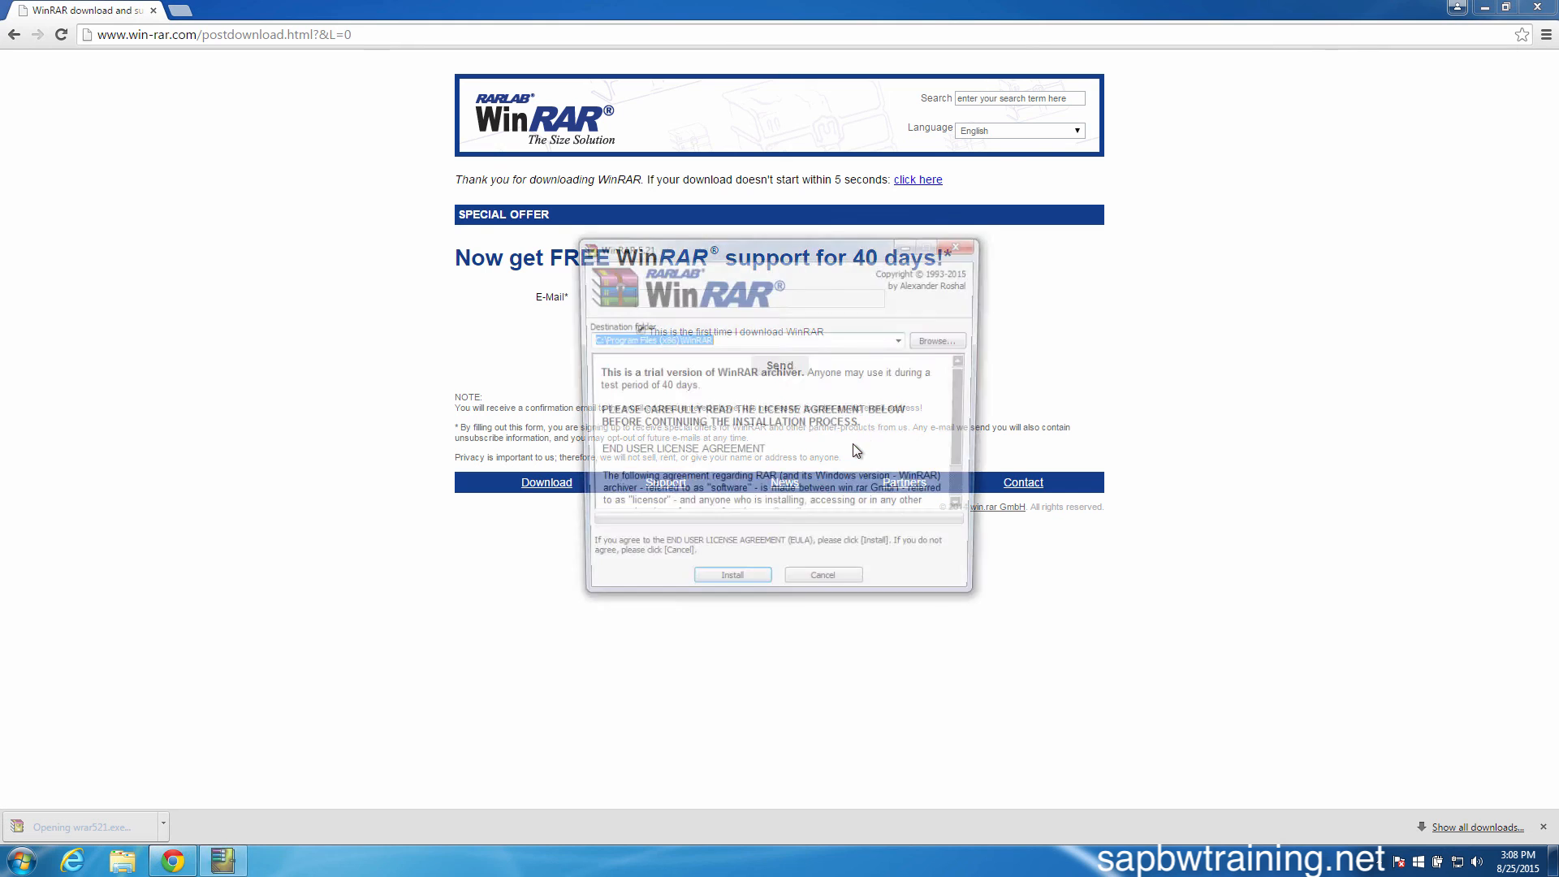
click(727, 590)
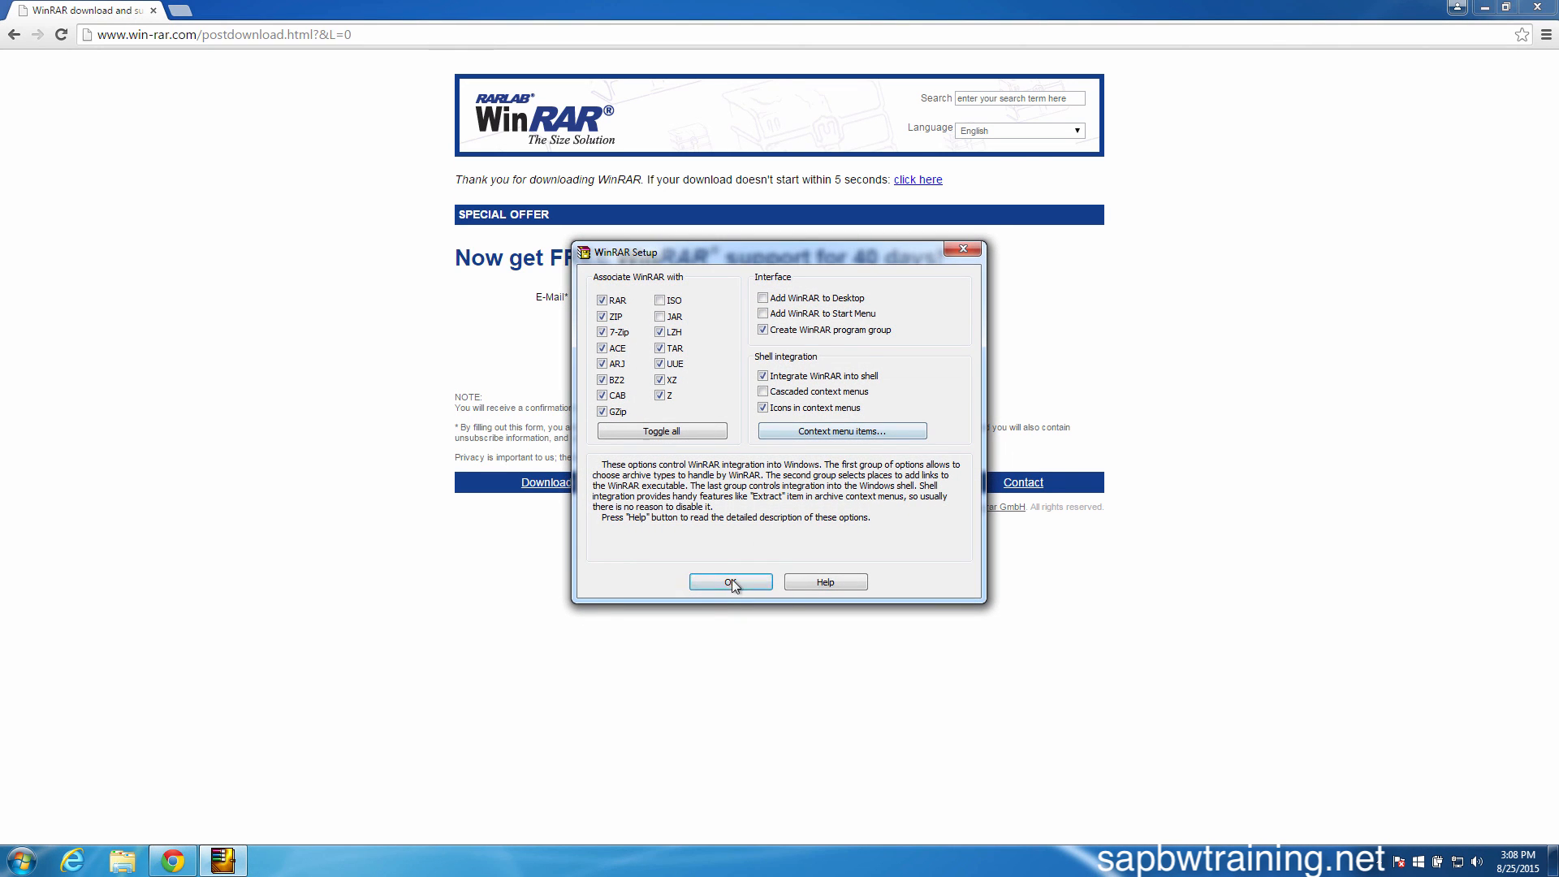
click(731, 586)
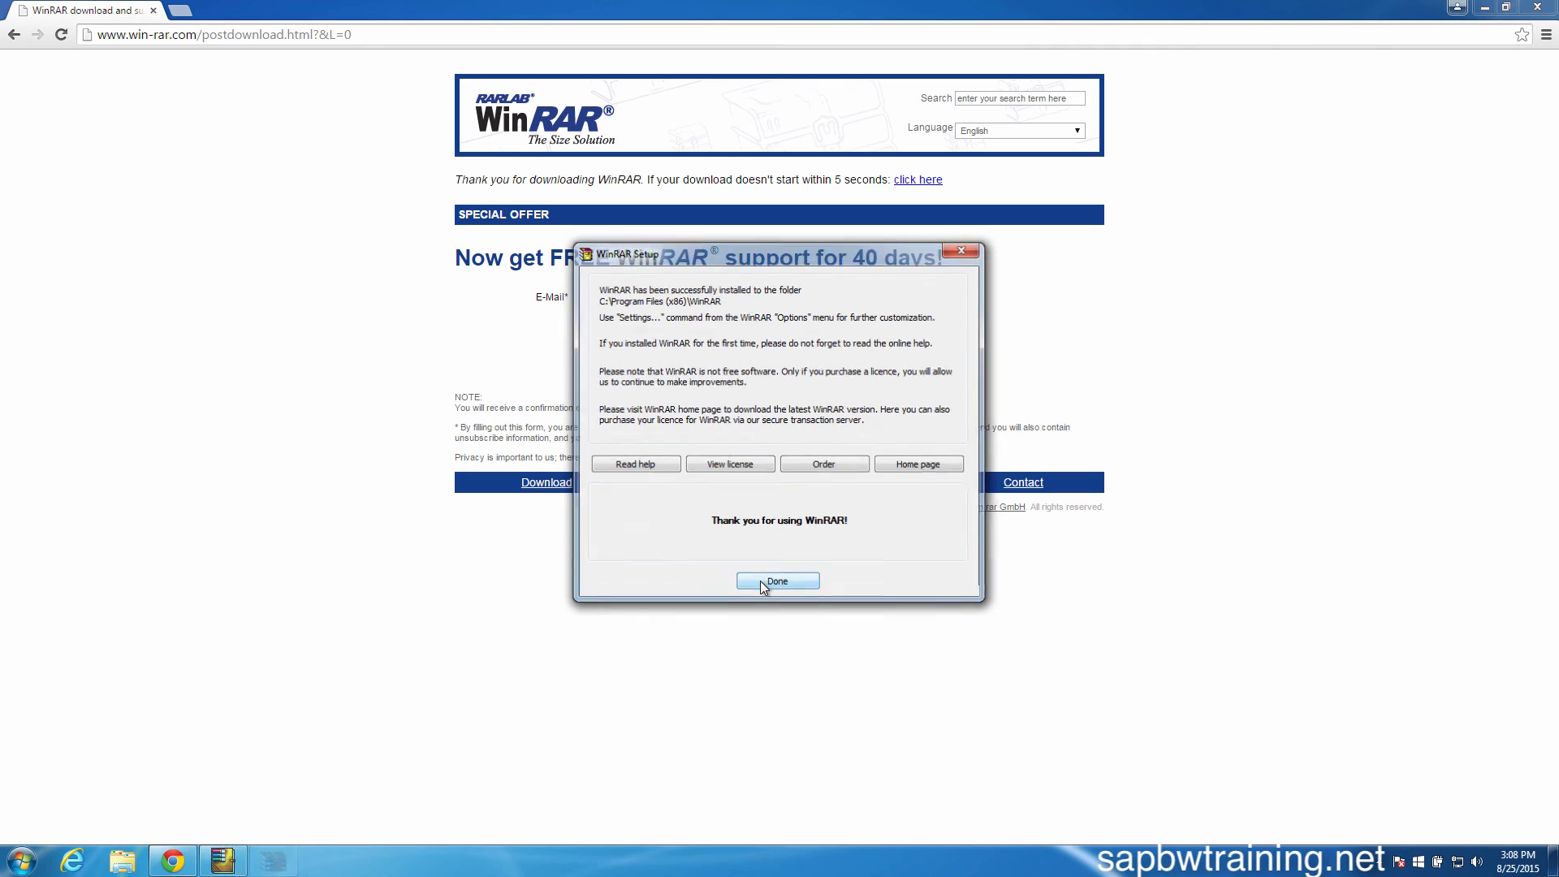
click(766, 579)
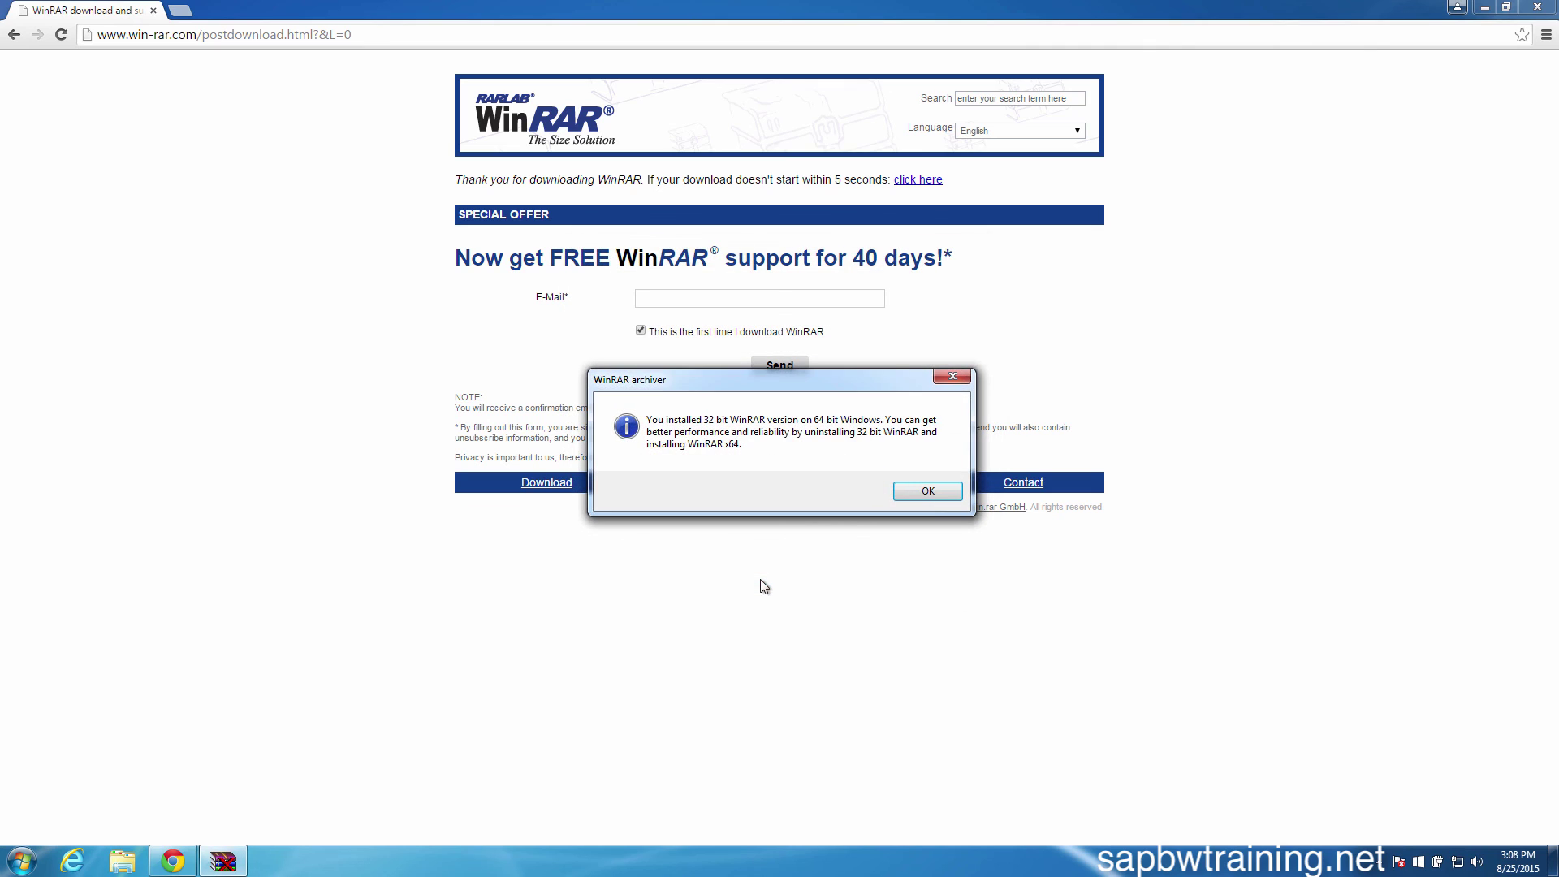
click(916, 494)
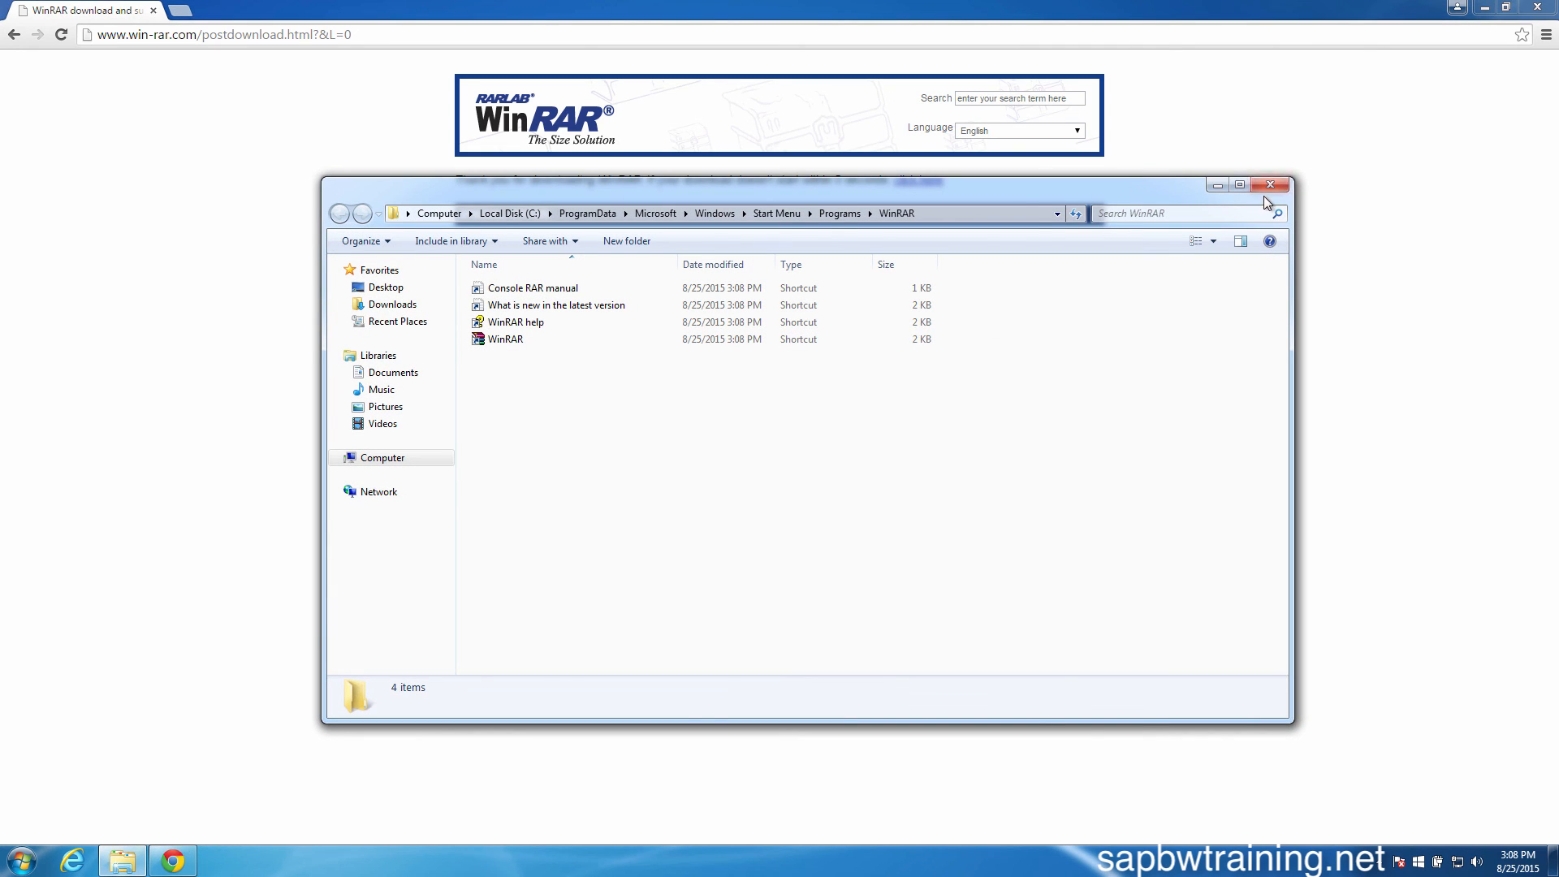
Step: Close the WinRAR Start Menu folder and Chrome, leaving the desktop
click(1270, 186)
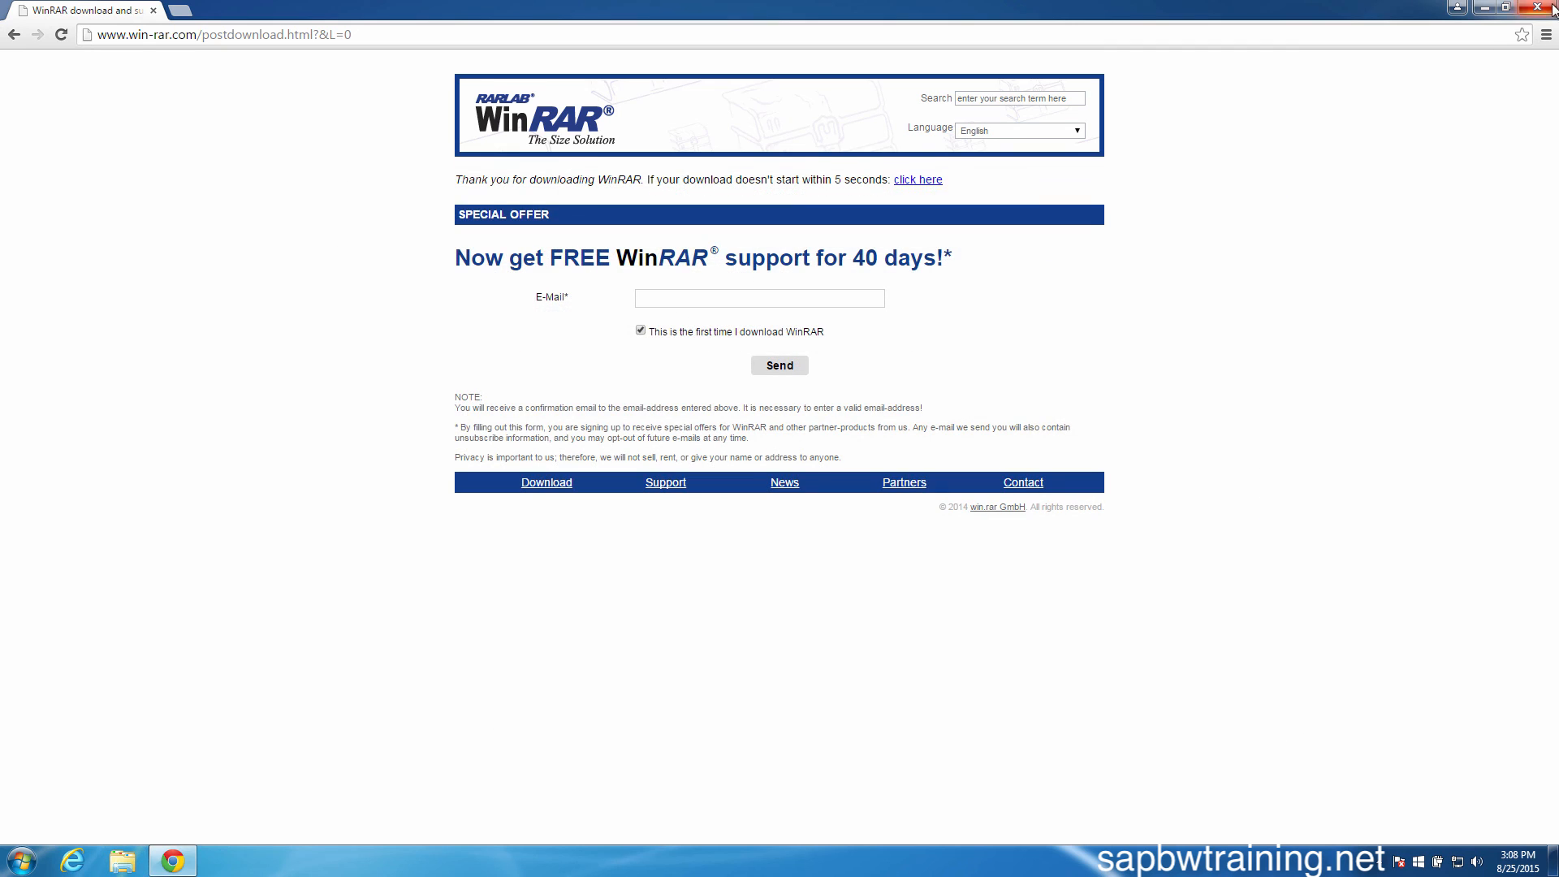
click(1541, 8)
click(579, 402)
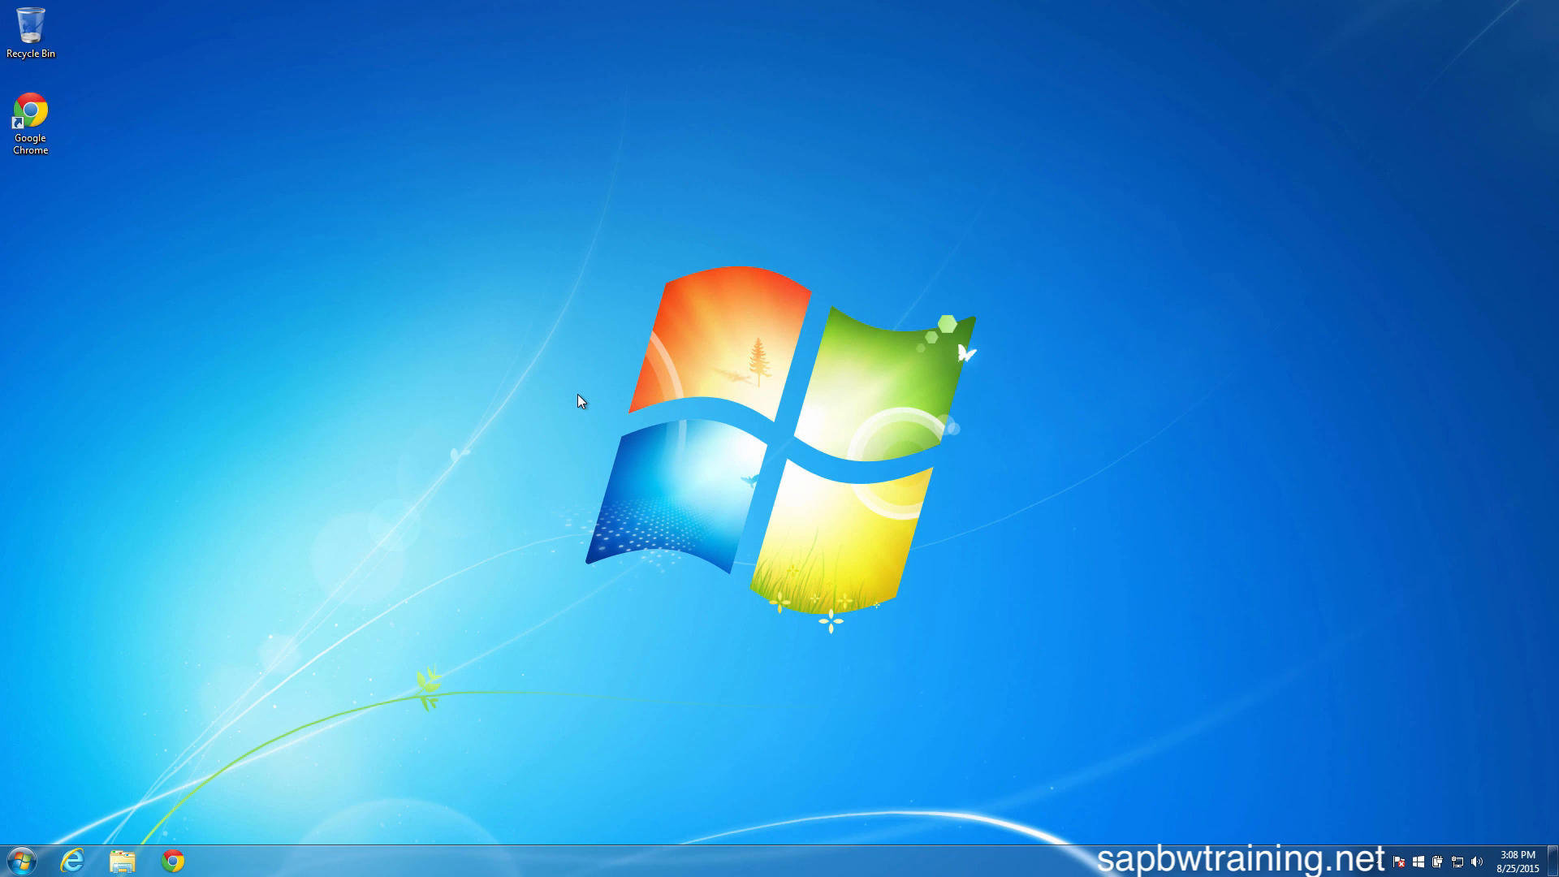